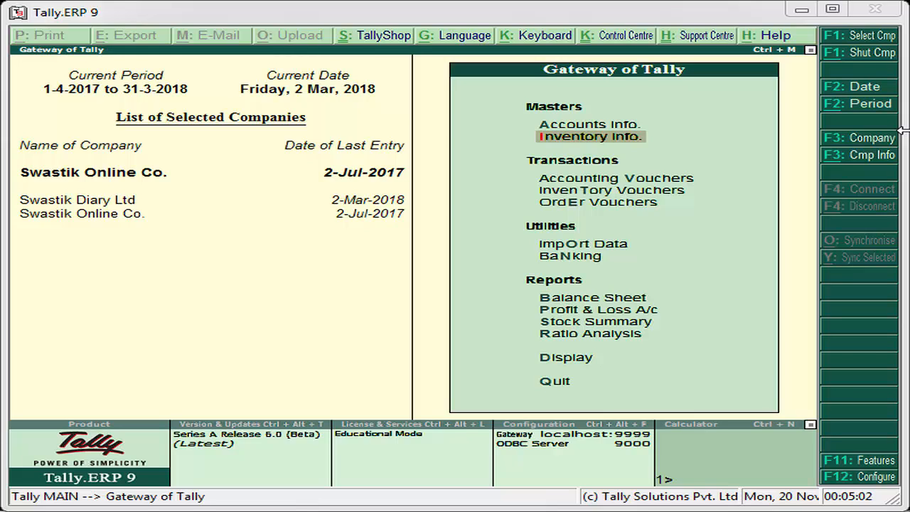
# Open Inventory Info > Stock Groups and start creating a single stock group.
pyautogui.click(630, 138)
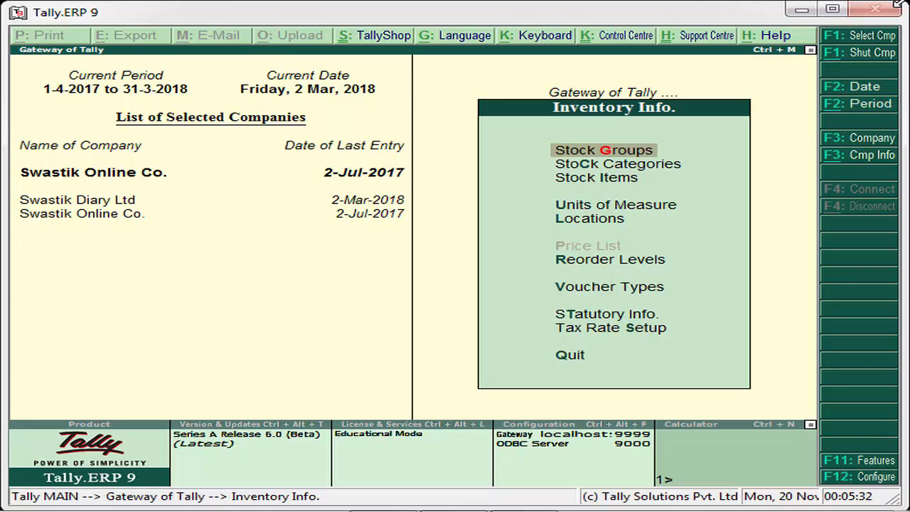
pyautogui.press('Return')
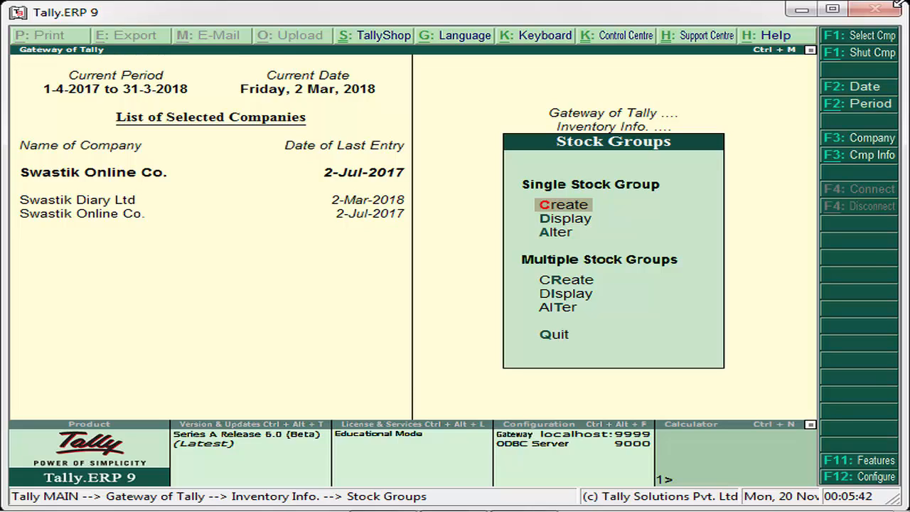
pyautogui.press('Down')
pyautogui.press('Down')
pyautogui.press('Down')
pyautogui.press('Up')
pyautogui.press('Up')
pyautogui.press('Up')
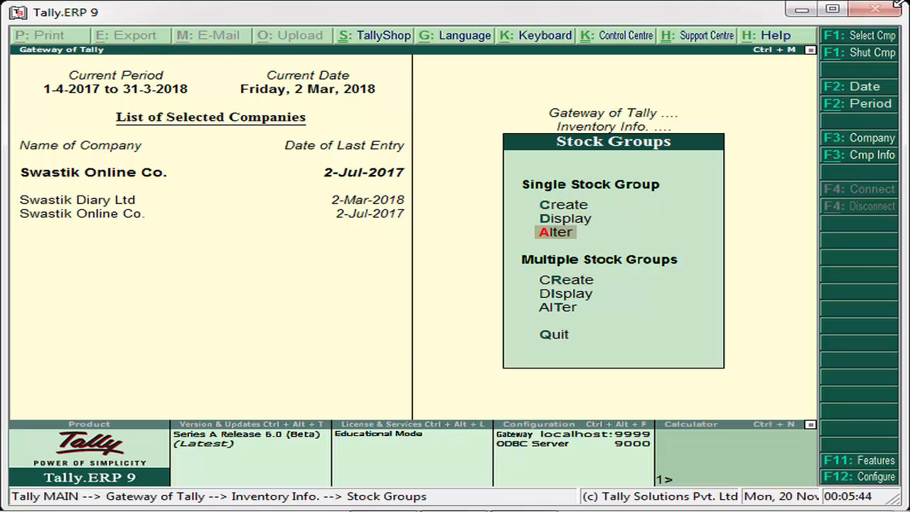
pyautogui.press('Return')
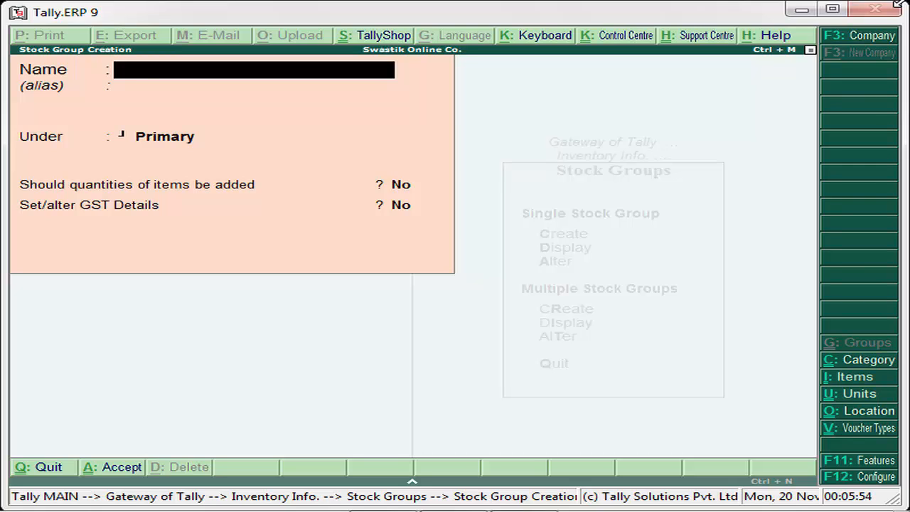
# Name the group Maruti Company under Primary, with quantities added Yes and GST details Yes.
pyautogui.write('Maruti Company')
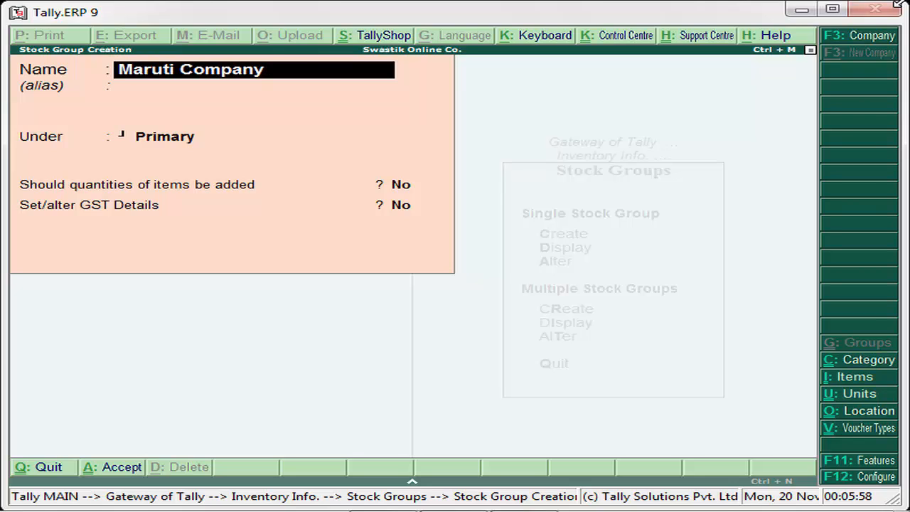
pyautogui.press('Return')
pyautogui.press('Return')
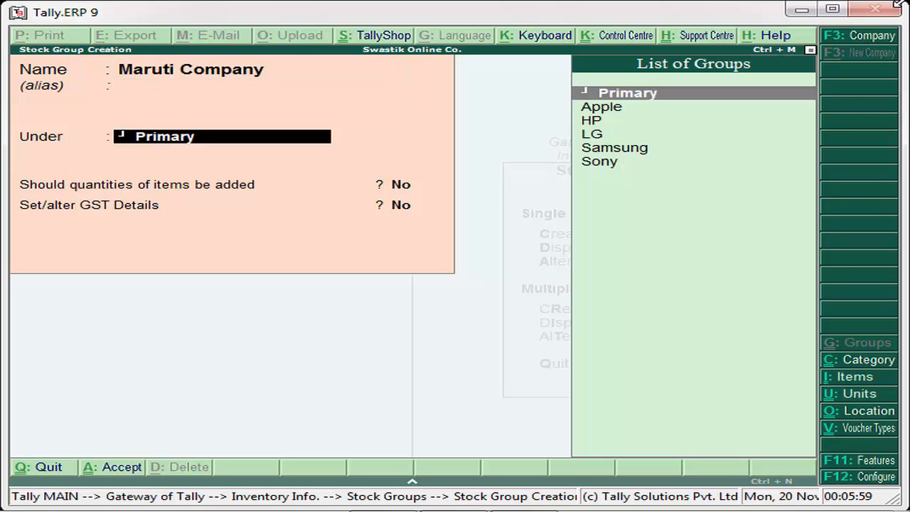
pyautogui.press('Return')
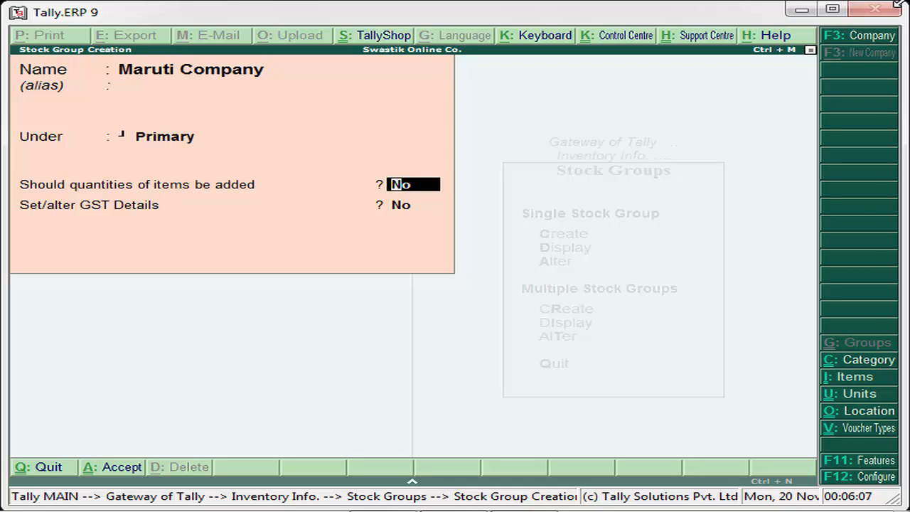
pyautogui.write('y')
pyautogui.press('Return')
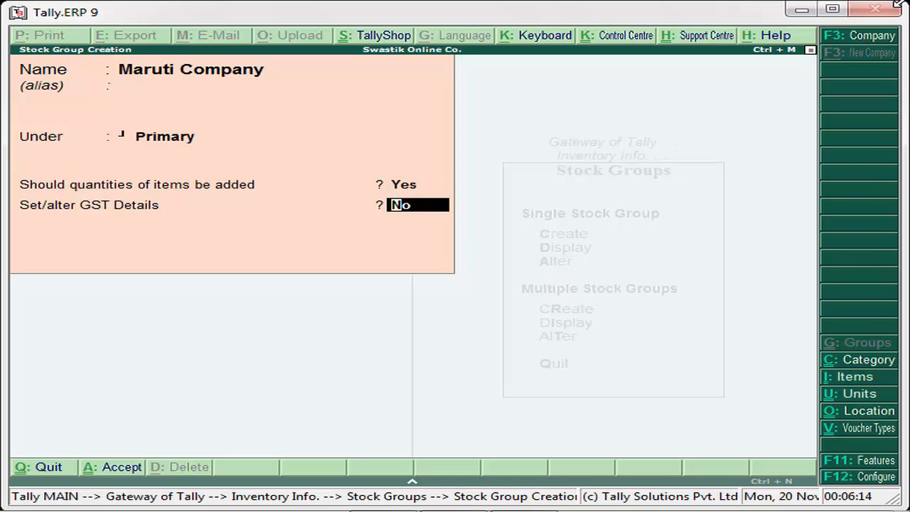
pyautogui.write('y')
# Enable the group's GST details and bring up the GST classification list.
pyautogui.press('Return')
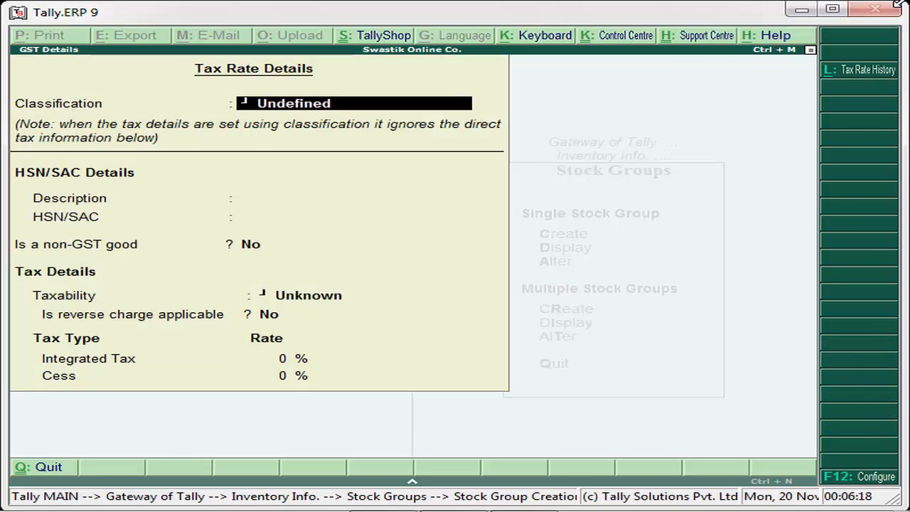
pyautogui.press('Return')
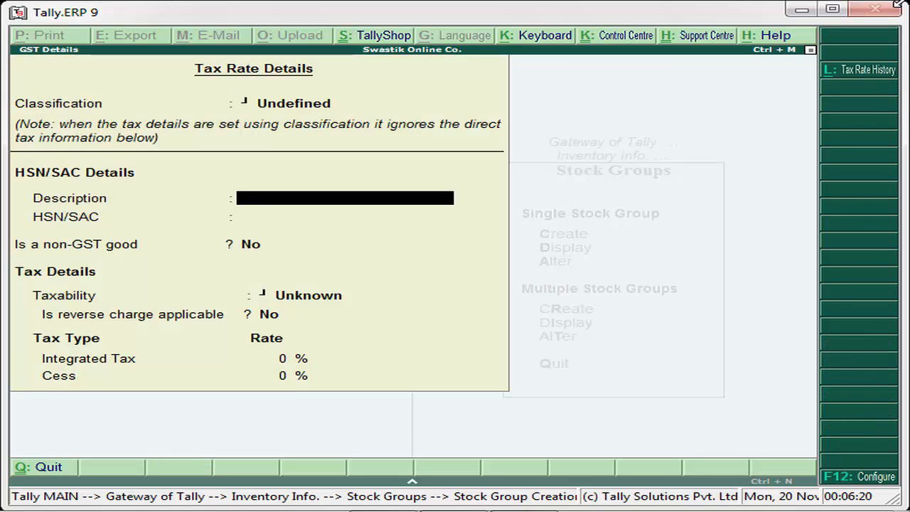
pyautogui.press('BackSpace')
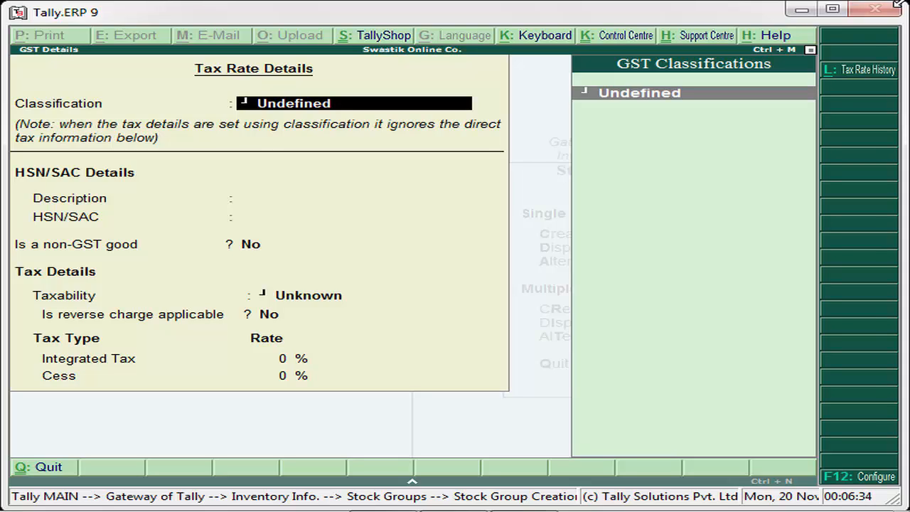
pyautogui.hotkey('alt', 'c')
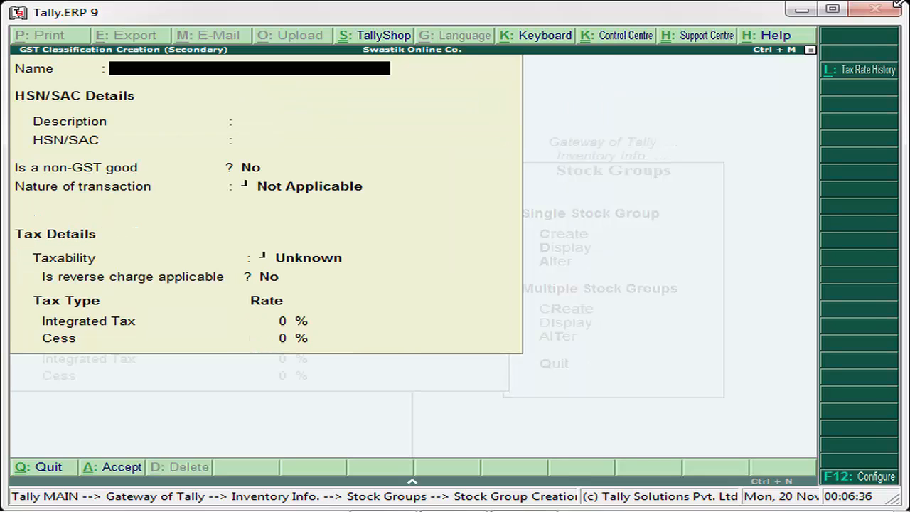
pyautogui.write('S')
pyautogui.press('BackSpace')
pyautogui.write('Gst Clasis')
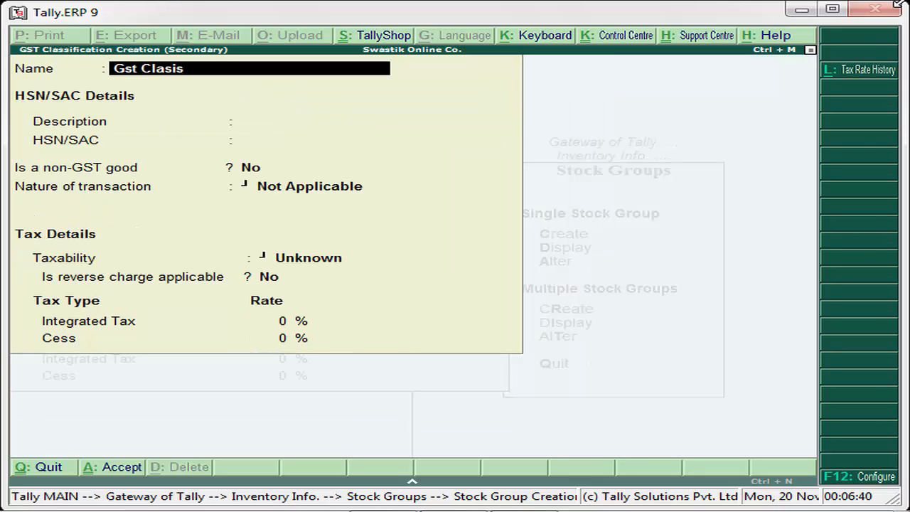
pyautogui.press('BackSpace')
pyautogui.press('BackSpace')
pyautogui.press('BackSpace')
pyautogui.press('BackSpace')
pyautogui.press('BackSpace')
pyautogui.press('BackSpace')
pyautogui.write('@18% Classs')
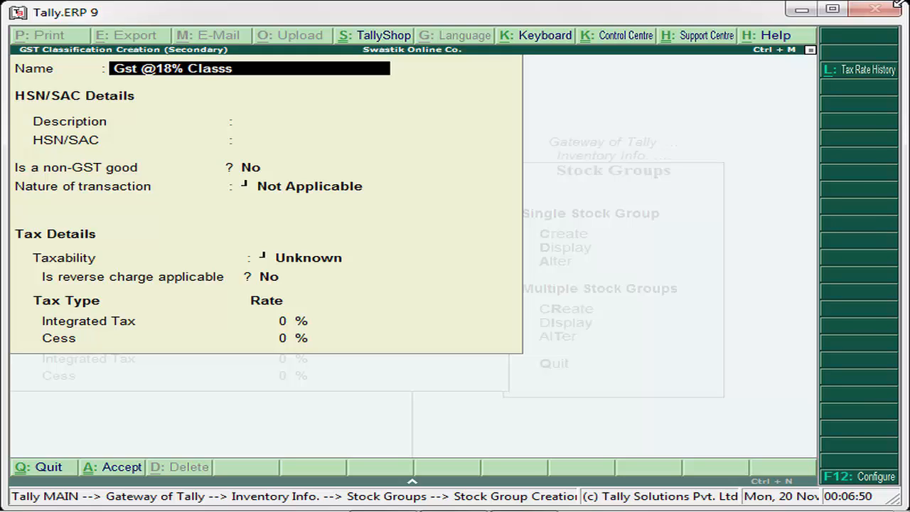
pyautogui.press('Return')
pyautogui.press('BackSpace')
pyautogui.press('BackSpace')
pyautogui.press('Return')
pyautogui.press('Return')
pyautogui.press('Return')
pyautogui.press('Return')
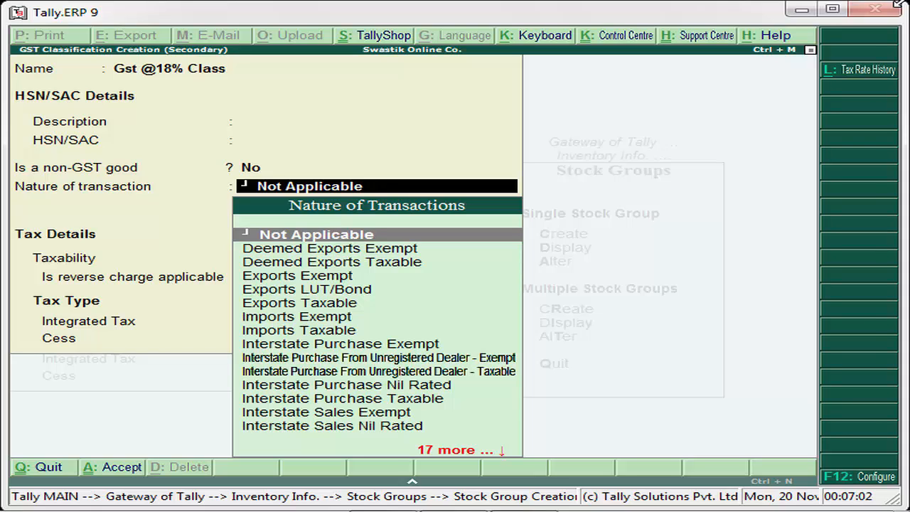
# Give it Not Applicable nature, Taxable status and 18% Integrated Tax, then save Maruti Company.
pyautogui.press('Return')
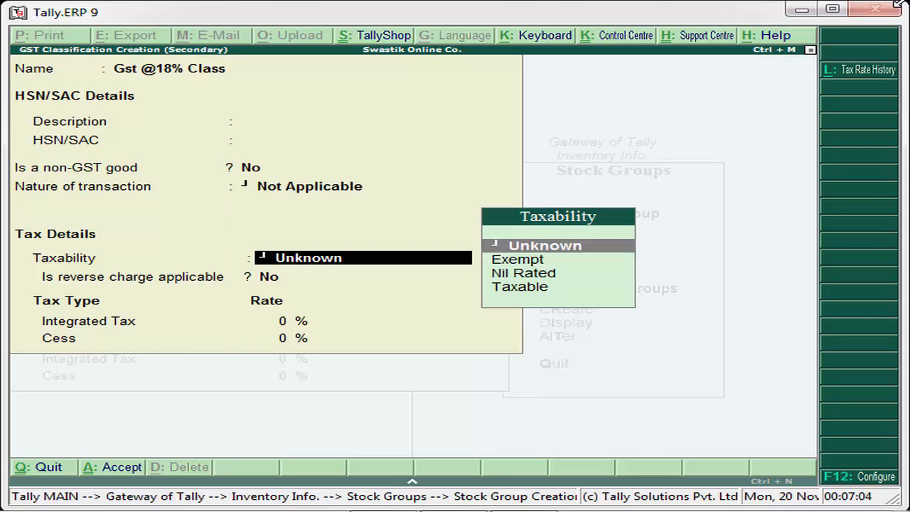
pyautogui.press('Down')
pyautogui.press('Down')
pyautogui.press('Down')
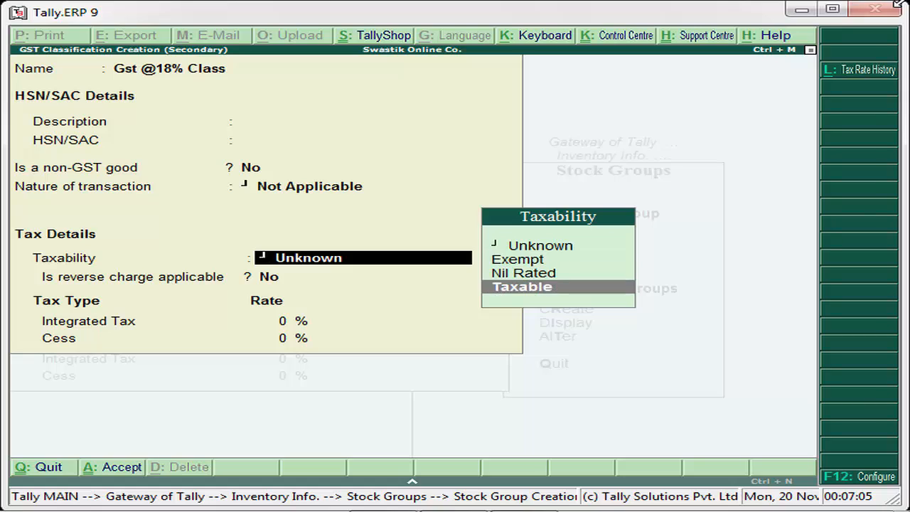
pyautogui.press('Return')
pyautogui.press('Return')
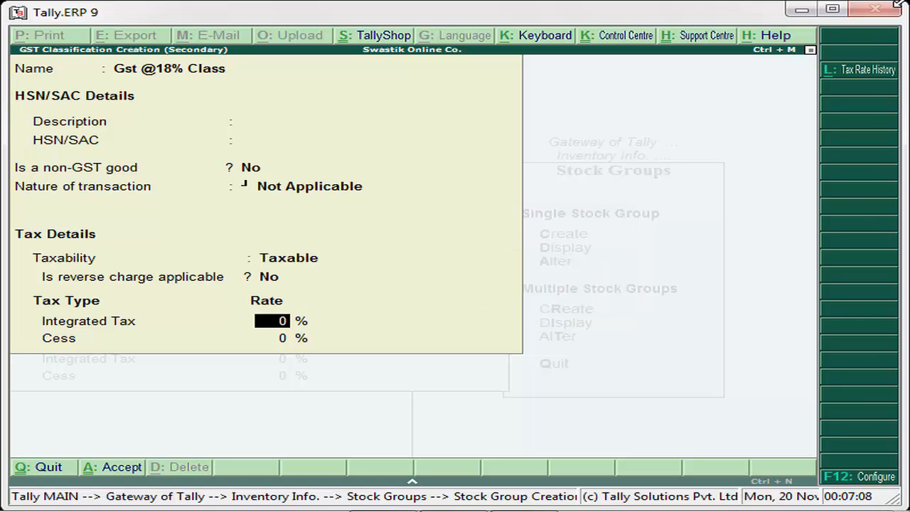
pyautogui.write('18')
pyautogui.press('Return')
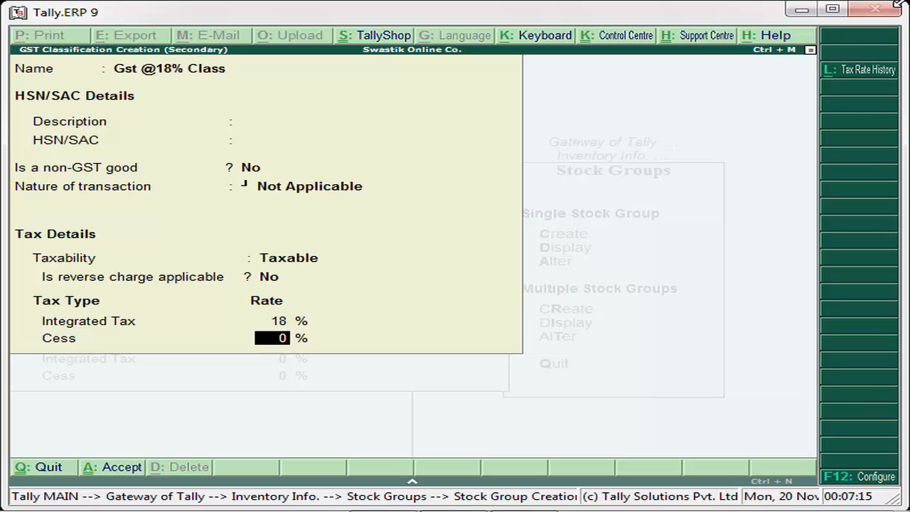
pyautogui.press('Return')
pyautogui.press('Return')
pyautogui.press('Return')
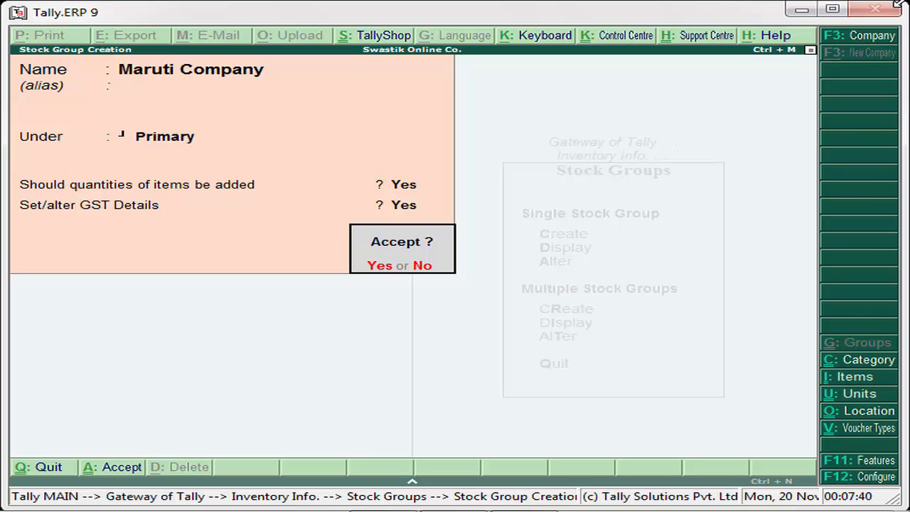
pyautogui.press('Return')
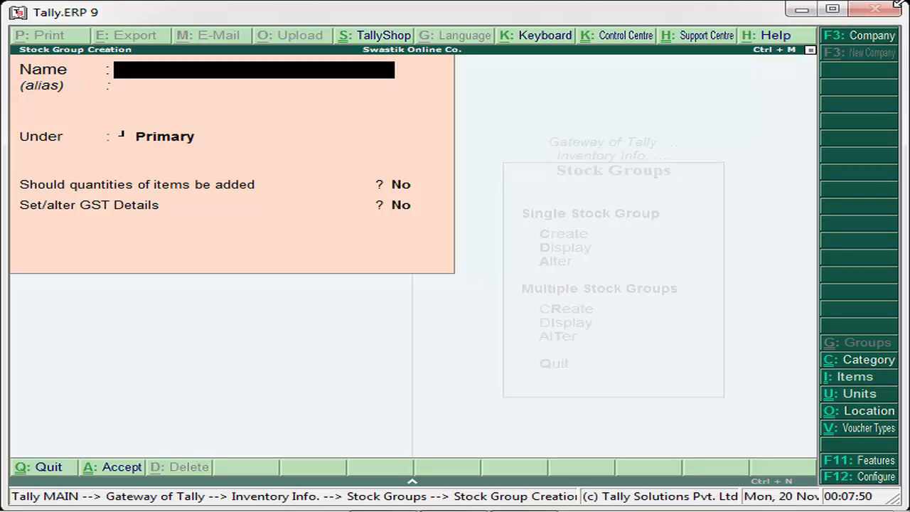
# Save Maruti Alto under Maruti Company with quantities added Yes and GST details No.
pyautogui.write('Maruti')
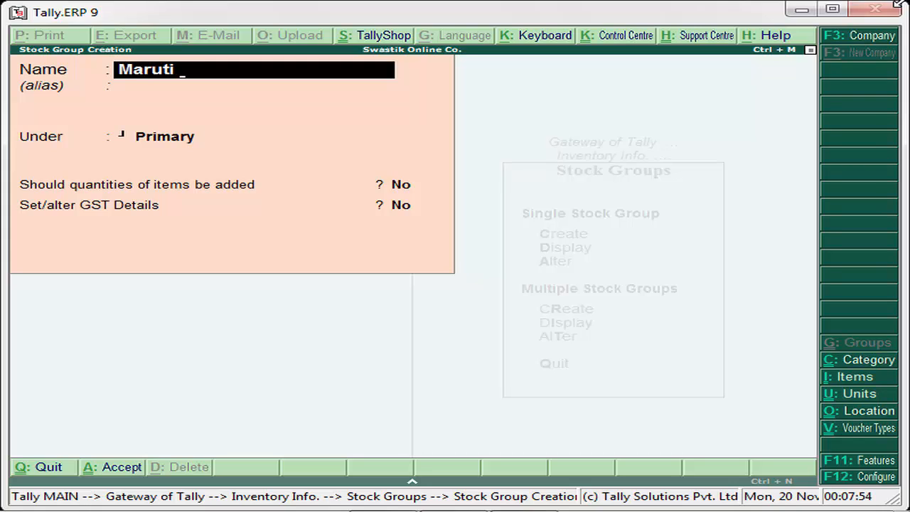
pyautogui.write(' Alto')
pyautogui.press('Return')
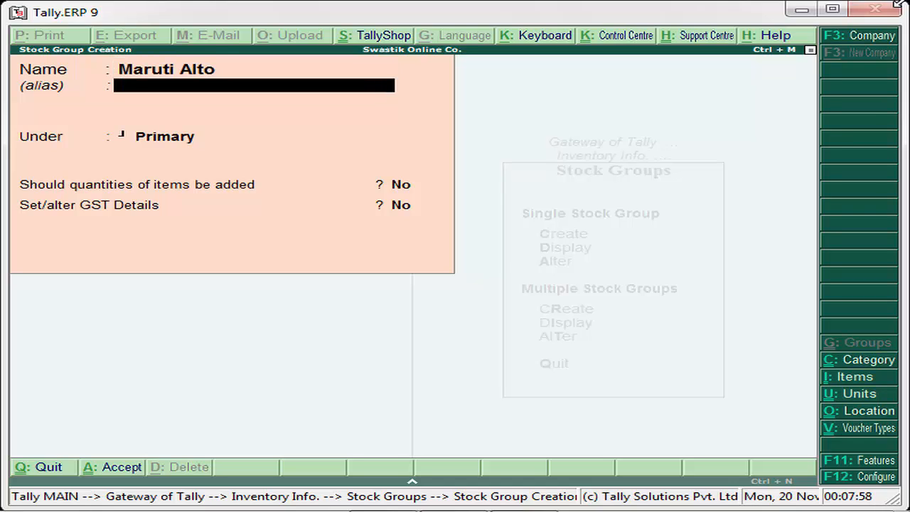
pyautogui.press('Return')
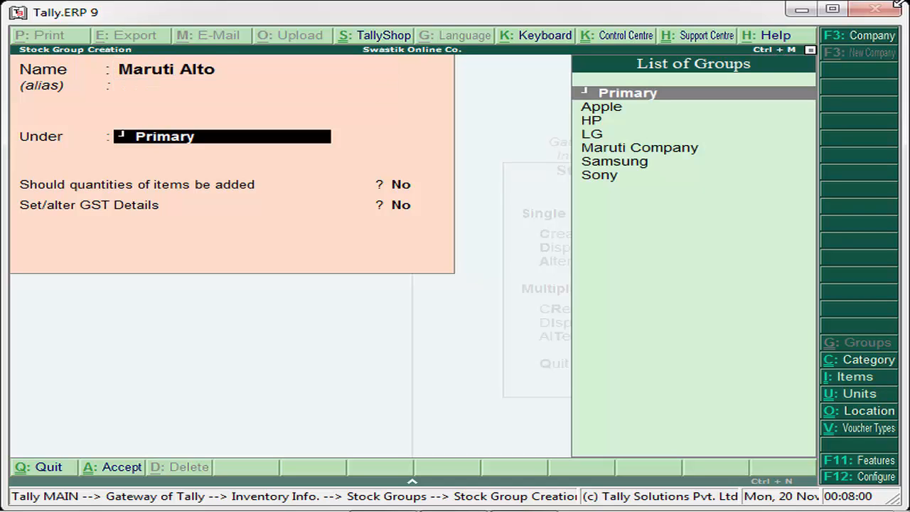
pyautogui.press('Down')
pyautogui.press('Down')
pyautogui.press('Down')
pyautogui.press('Down')
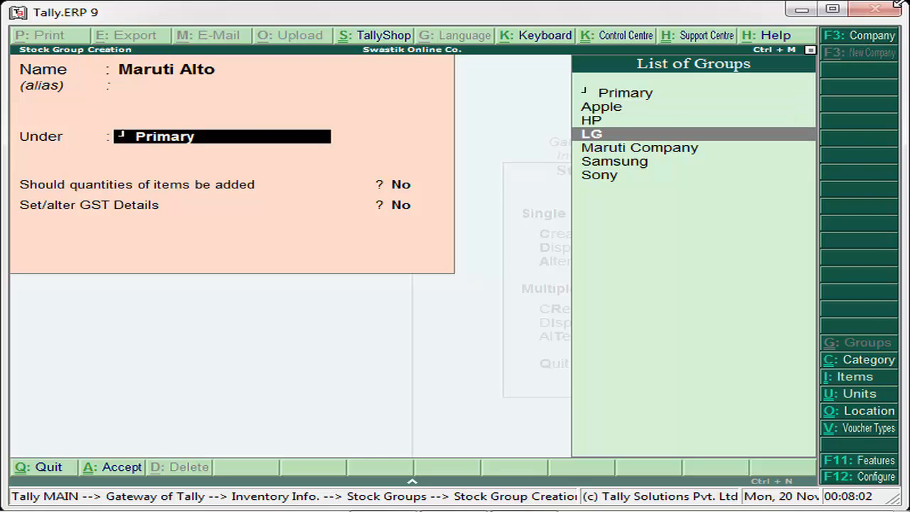
pyautogui.press('Return')
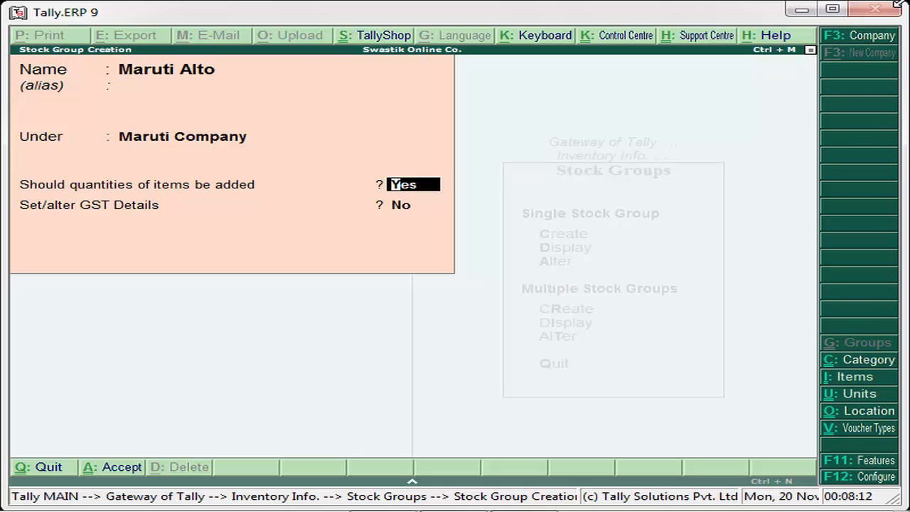
pyautogui.press('Return')
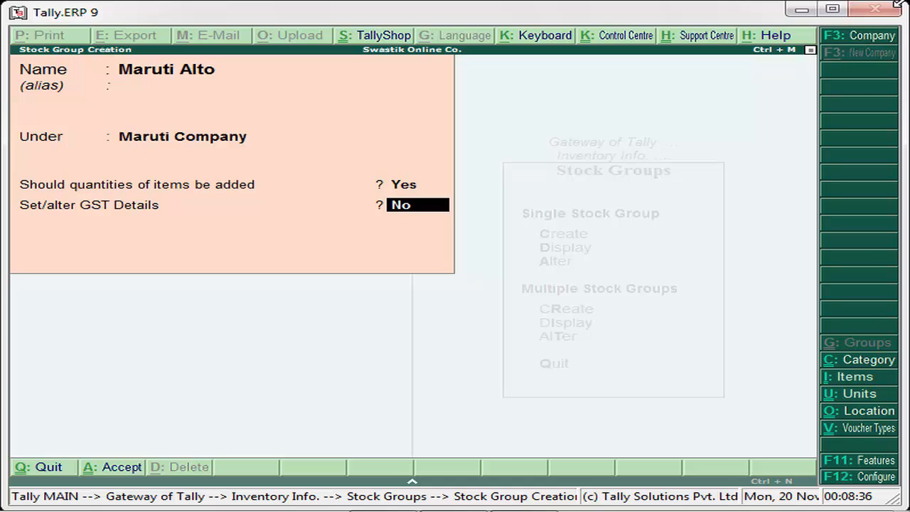
pyautogui.press('Return')
pyautogui.press('Escape')
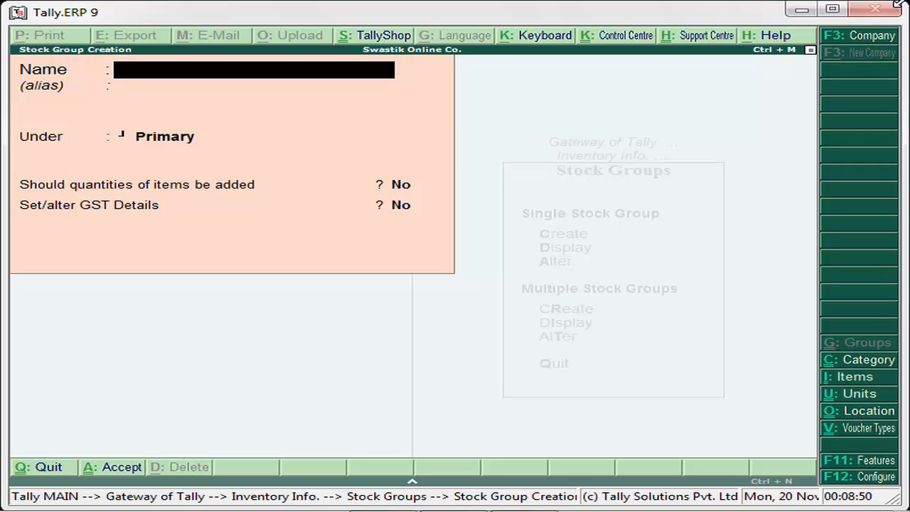
# Rename the group from 'Maruti Suzuki' to Maruti Swift Desir, place it under Maruti Company, and save.
pyautogui.write('Martui')
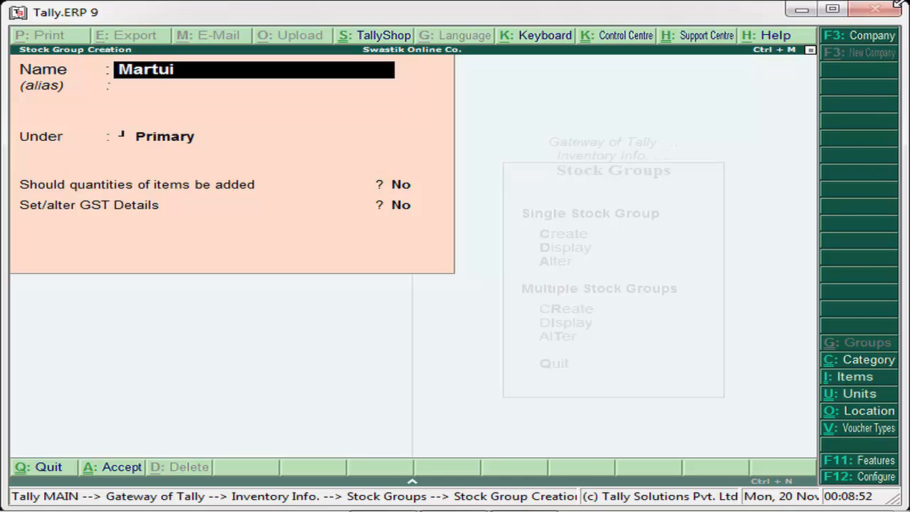
pyautogui.press('BackSpace')
pyautogui.press('BackSpace')
pyautogui.press('BackSpace')
pyautogui.write('uti Suz')
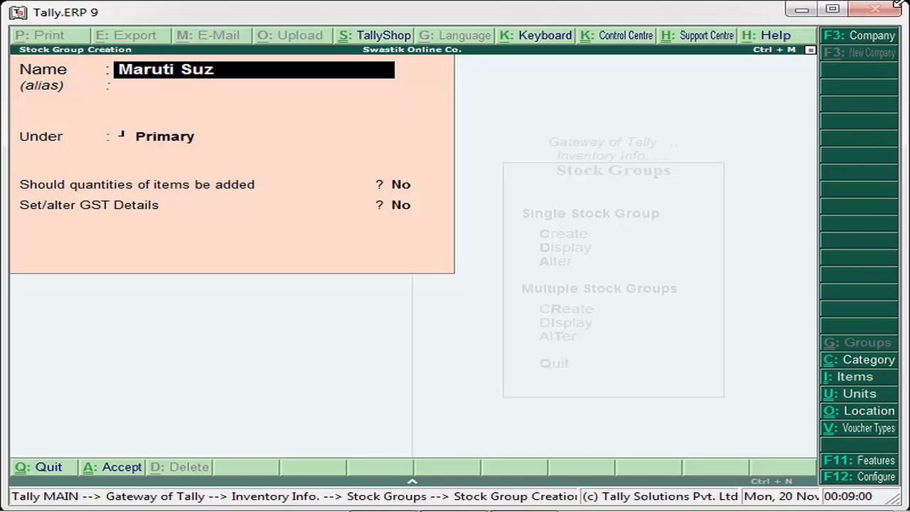
pyautogui.write('uki')
pyautogui.press('Return')
pyautogui.press('Return')
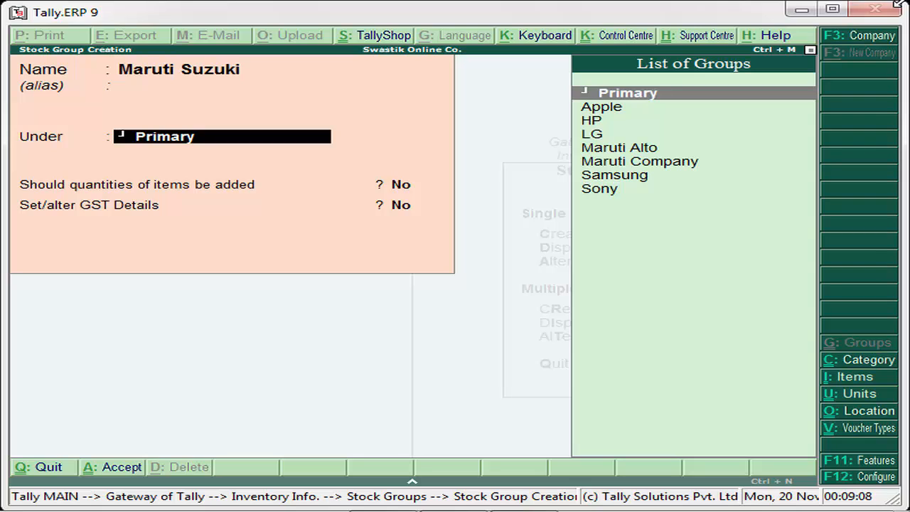
pyautogui.press('BackSpace')
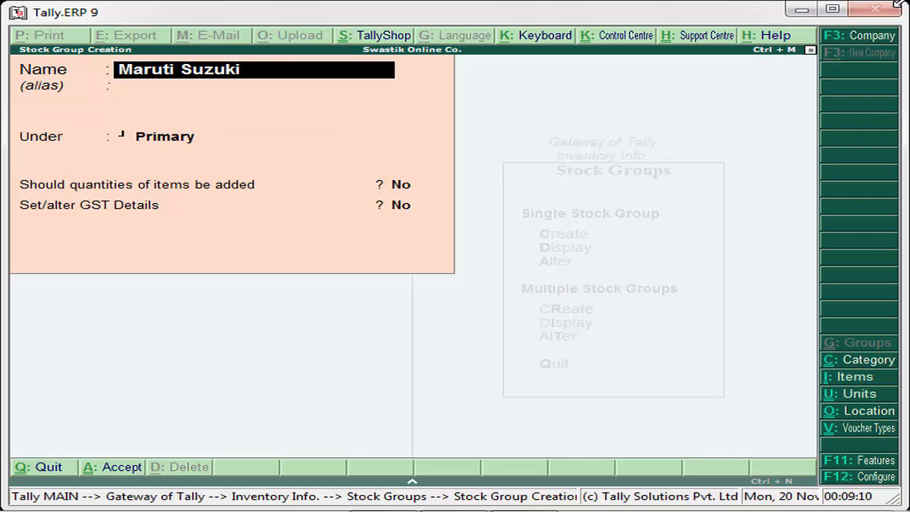
pyautogui.write('Maruti S')
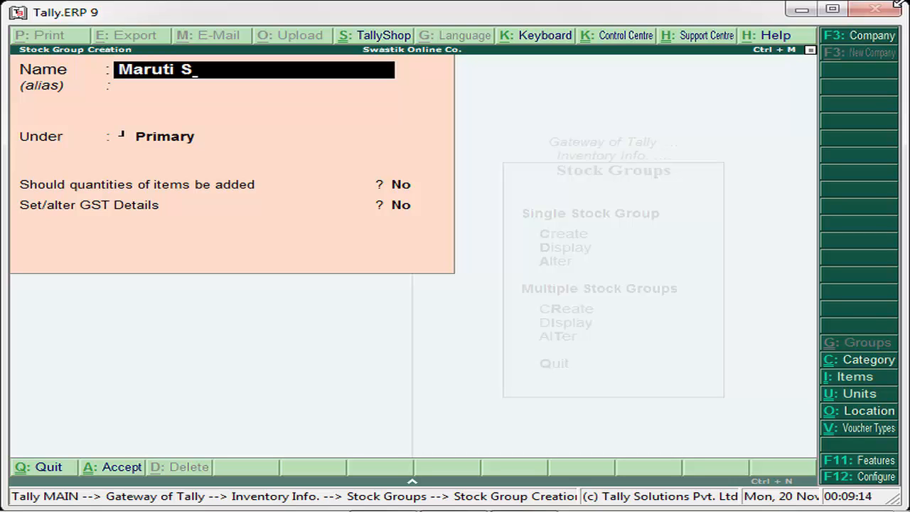
pyautogui.write('wift Desir')
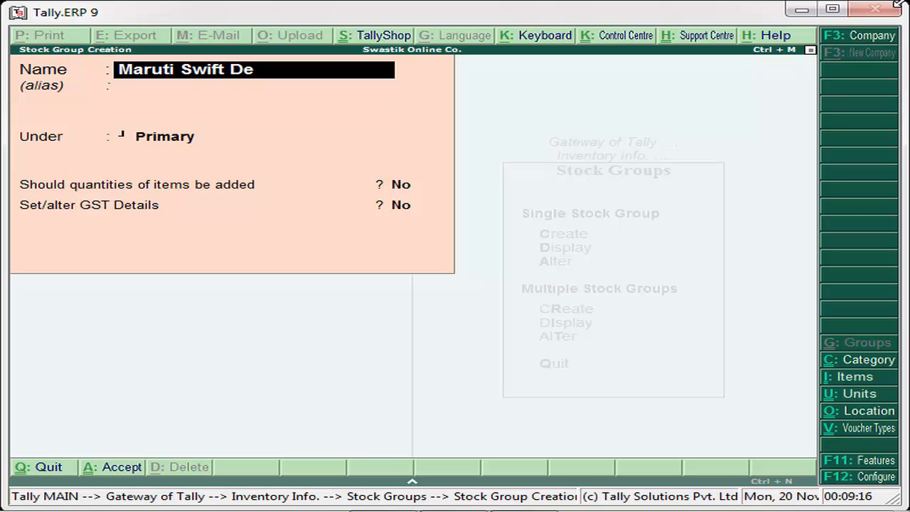
pyautogui.press('Return')
pyautogui.press('Return')
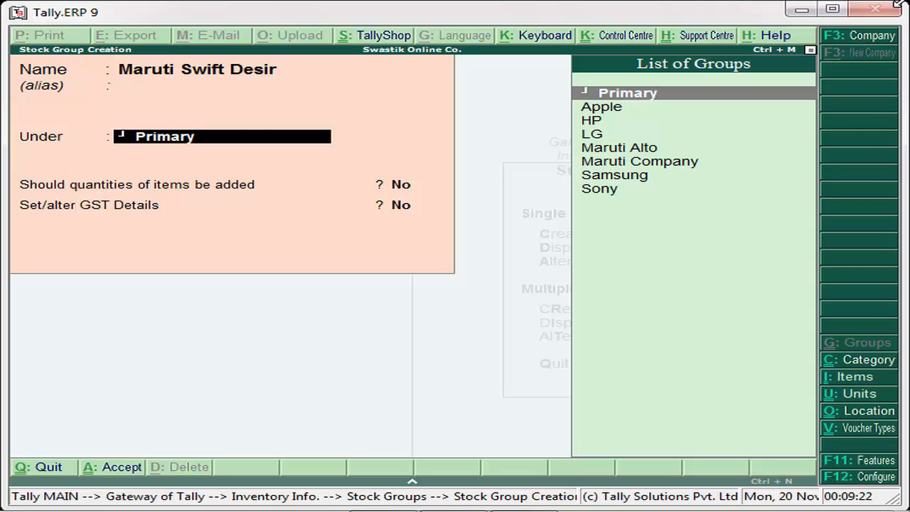
pyautogui.press('Down')
pyautogui.press('Down')
pyautogui.press('Down')
pyautogui.press('Down')
pyautogui.press('Down')
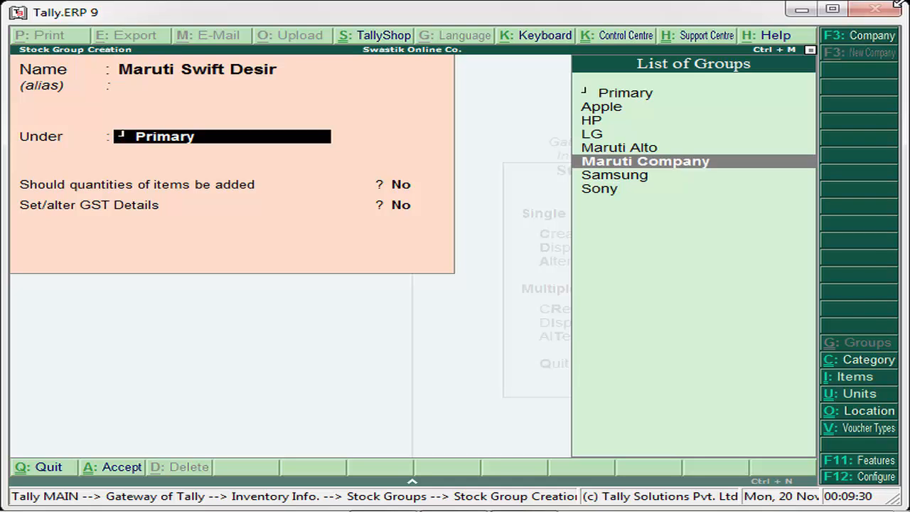
pyautogui.press('Return')
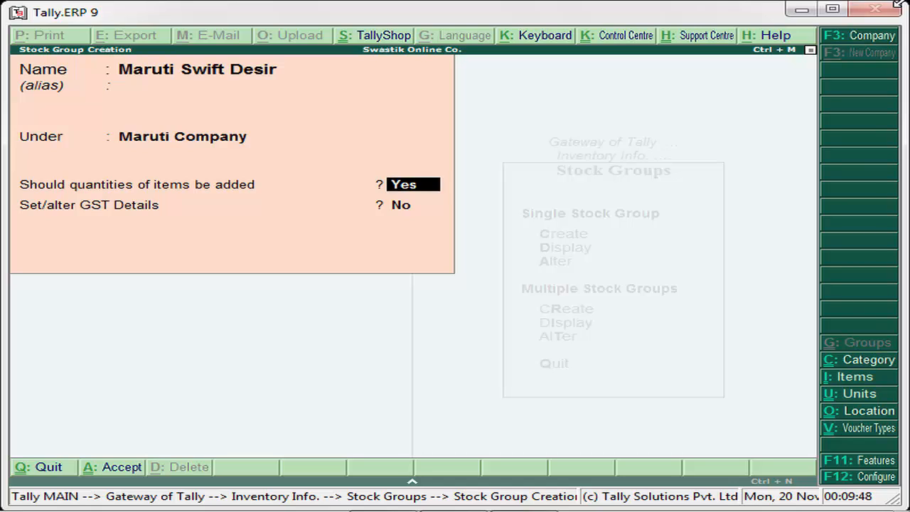
pyautogui.press('Return')
pyautogui.press('Return')
pyautogui.press('Return')
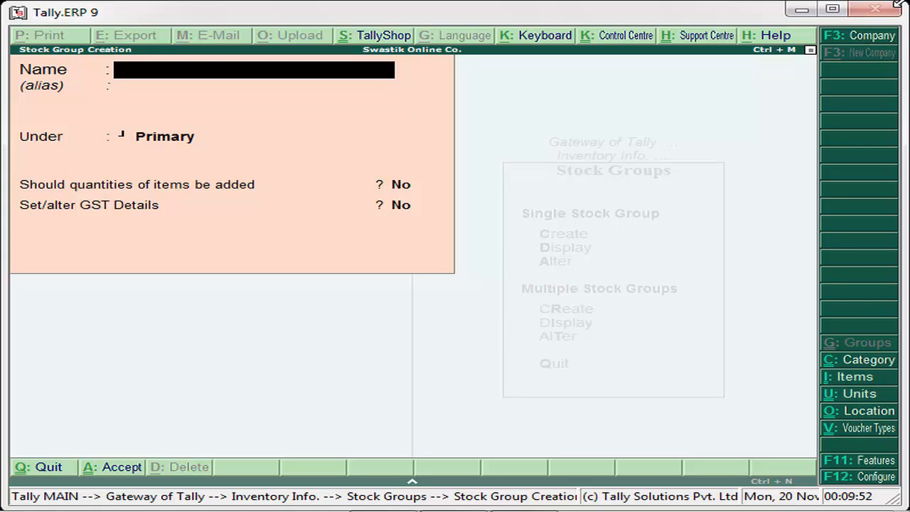
# Quit the empty single-group form and start Multiple Stock Groups creation.
pyautogui.press('Escape')
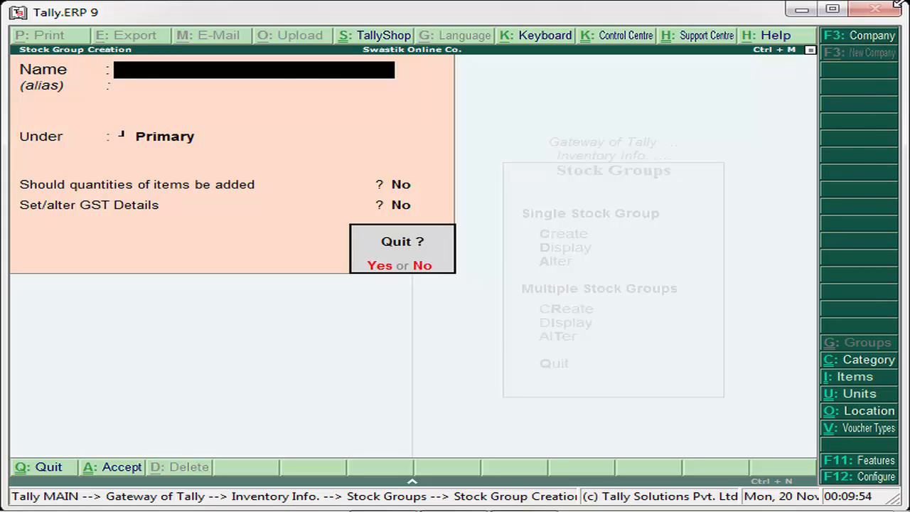
pyautogui.press('y')
pyautogui.press('Down')
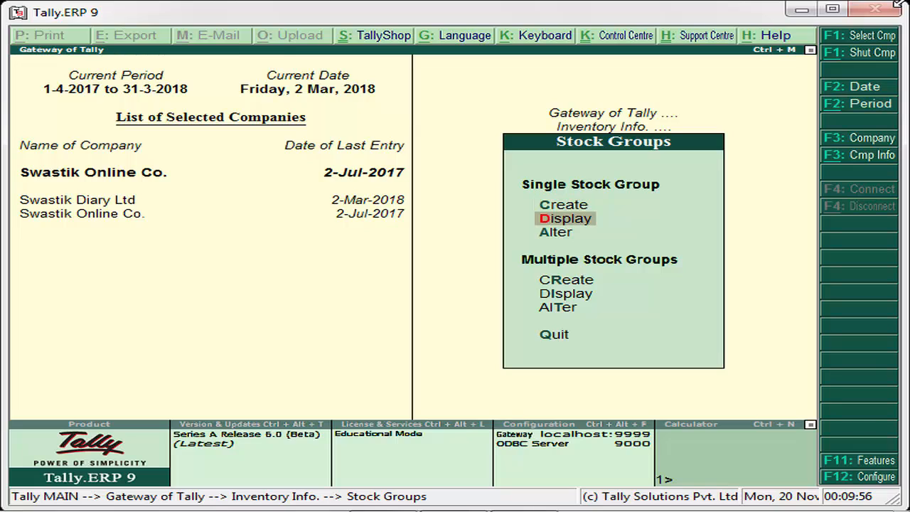
pyautogui.press('Down')
pyautogui.press('Down')
pyautogui.press('Down')
pyautogui.press('Up')
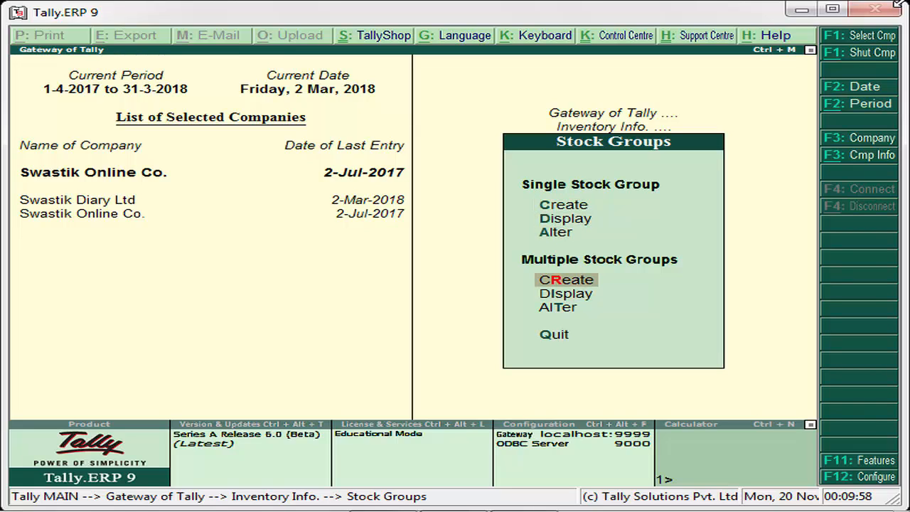
pyautogui.press('Return')
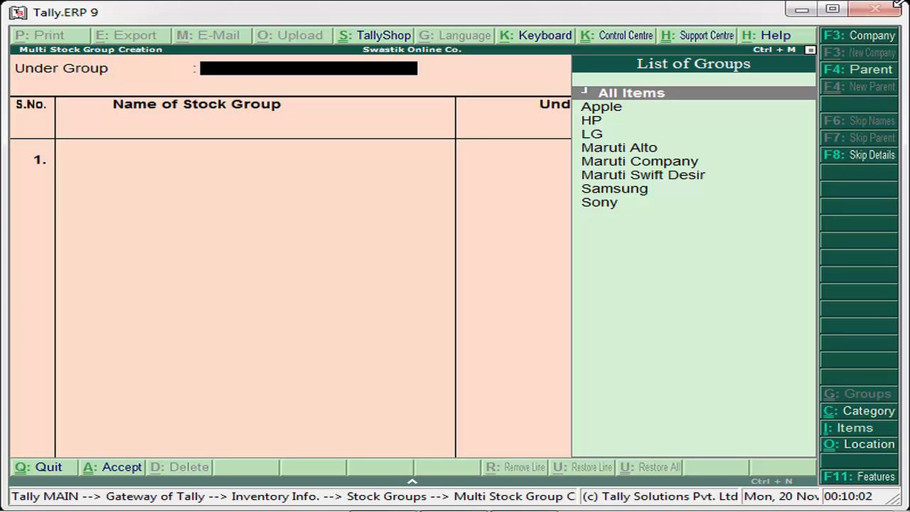
# With Under Group set to All Items, enter row Martui 800 under Maruti Company, quantities Yes.
pyautogui.press('Down')
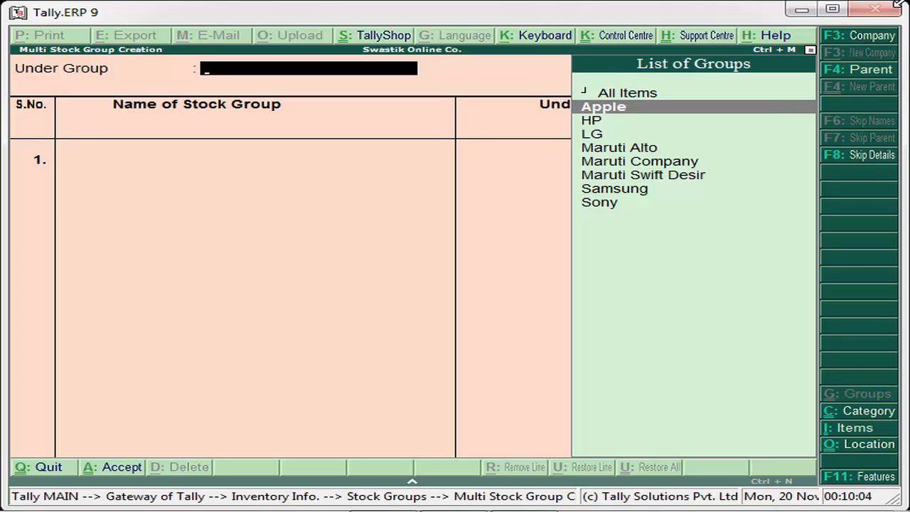
pyautogui.press('Up')
pyautogui.press('Return')
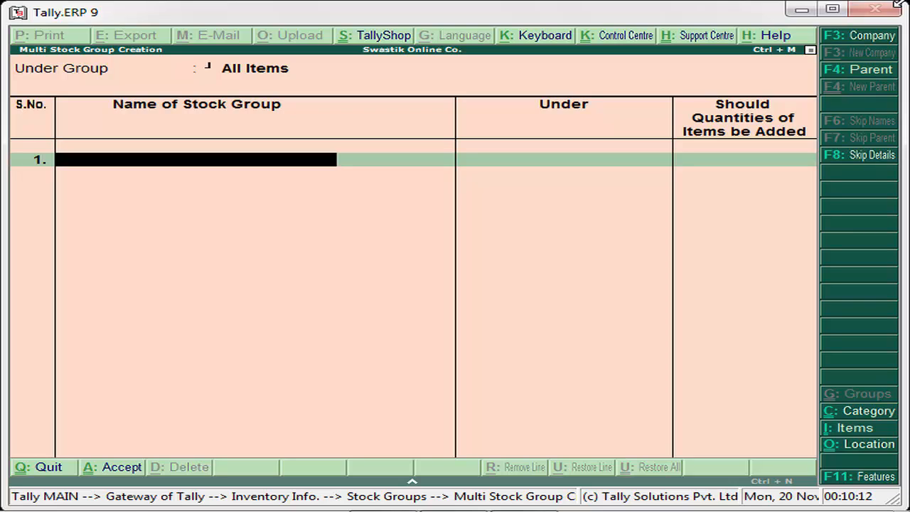
pyautogui.write('Martui')
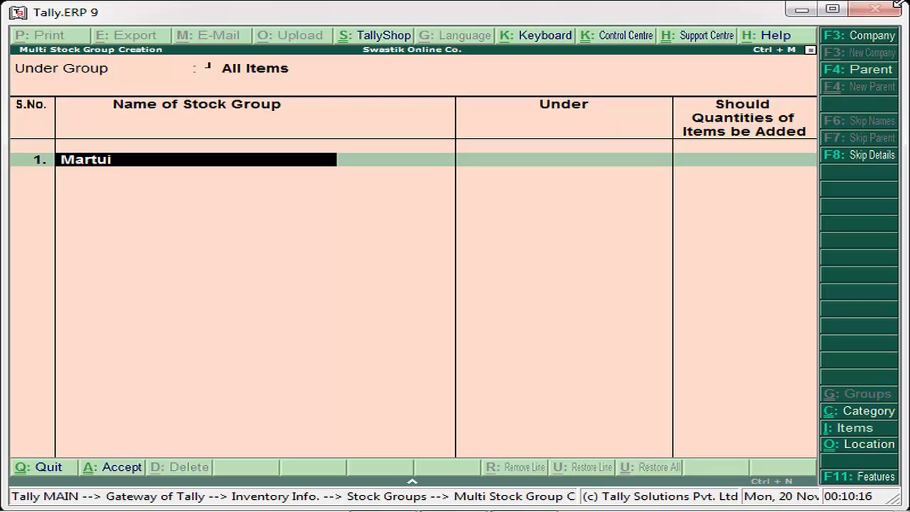
pyautogui.write(' 800')
pyautogui.press('Return')
pyautogui.press('Down')
pyautogui.press('Down')
pyautogui.press('Down')
pyautogui.press('Down')
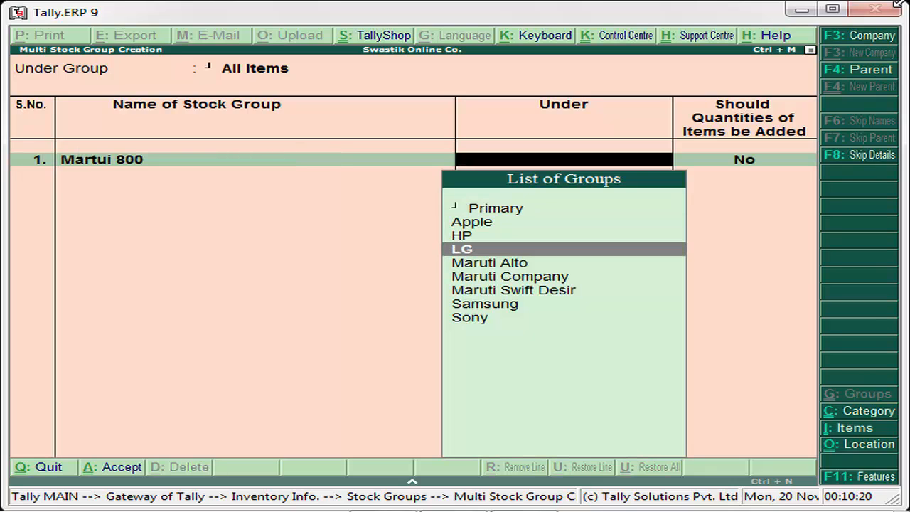
pyautogui.press('Down')
pyautogui.press('Up')
pyautogui.press('Up')
pyautogui.press('Up')
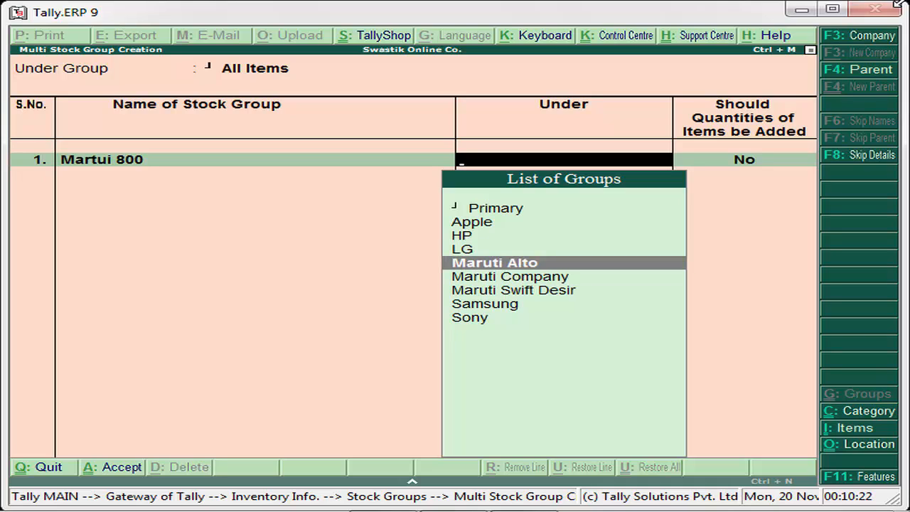
pyautogui.press('Down')
pyautogui.press('Down')
pyautogui.press('Down')
pyautogui.press('Down')
pyautogui.press('Up')
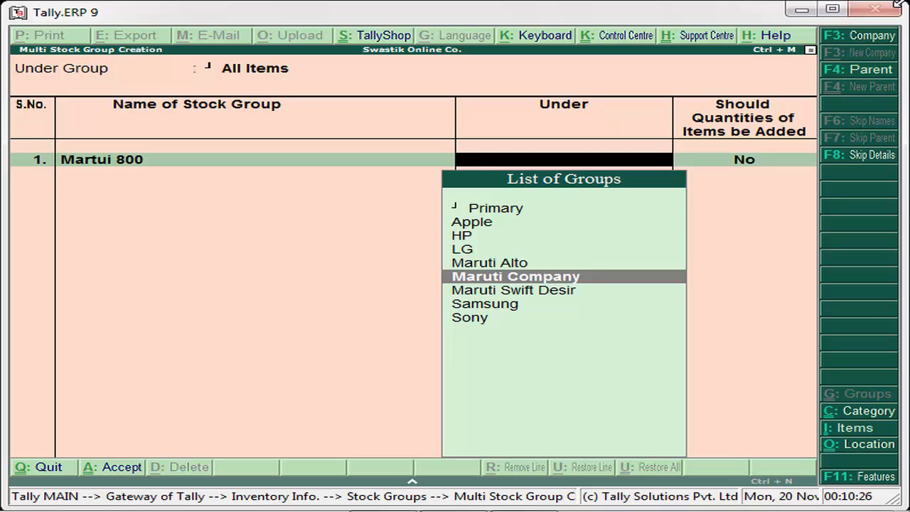
pyautogui.press('Return')
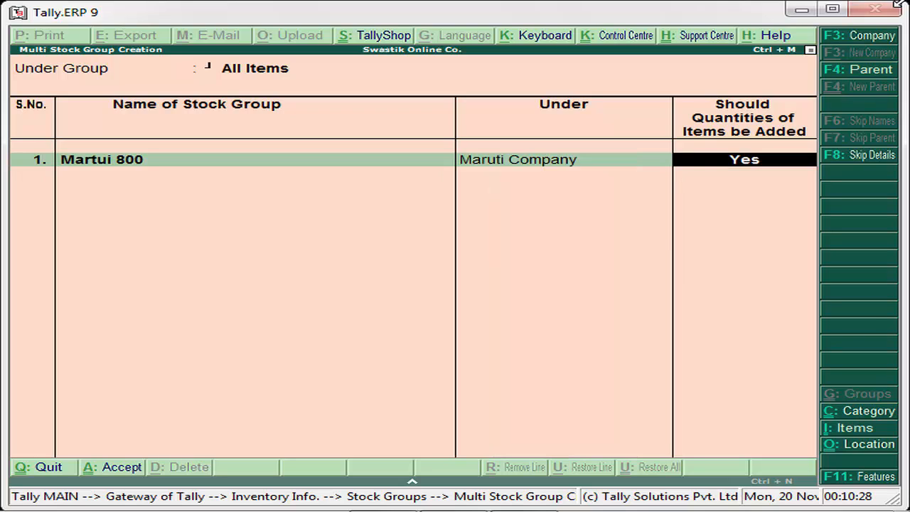
pyautogui.press('Return')
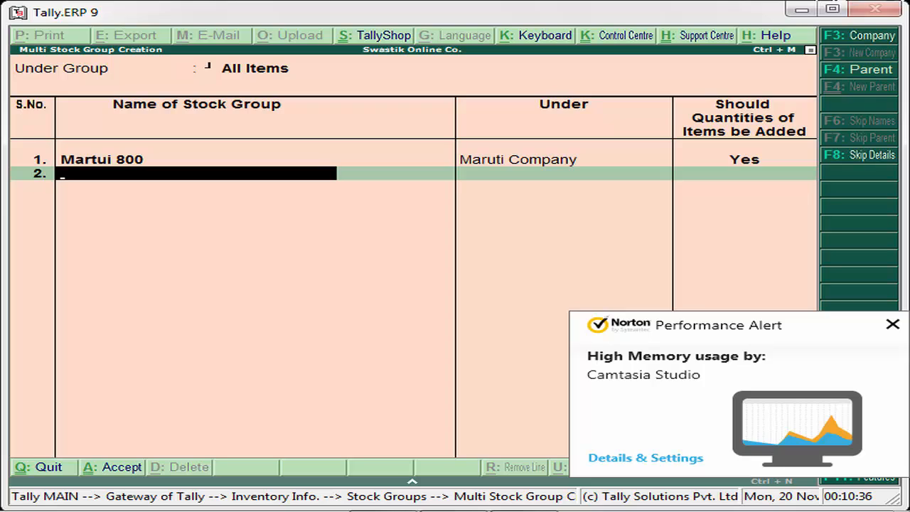
# Dismiss the Norton memory alert and step back to row 1's name Martui 800.
pyautogui.click(892, 323)
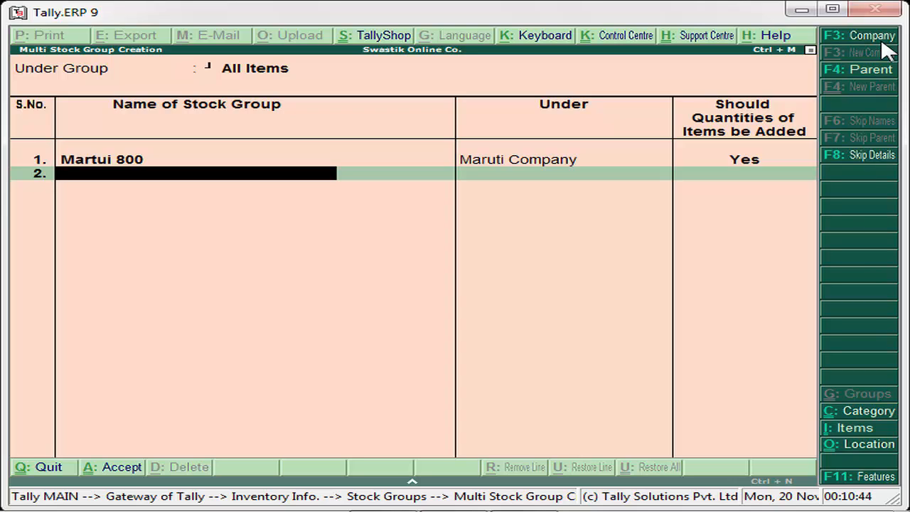
pyautogui.press('BackSpace')
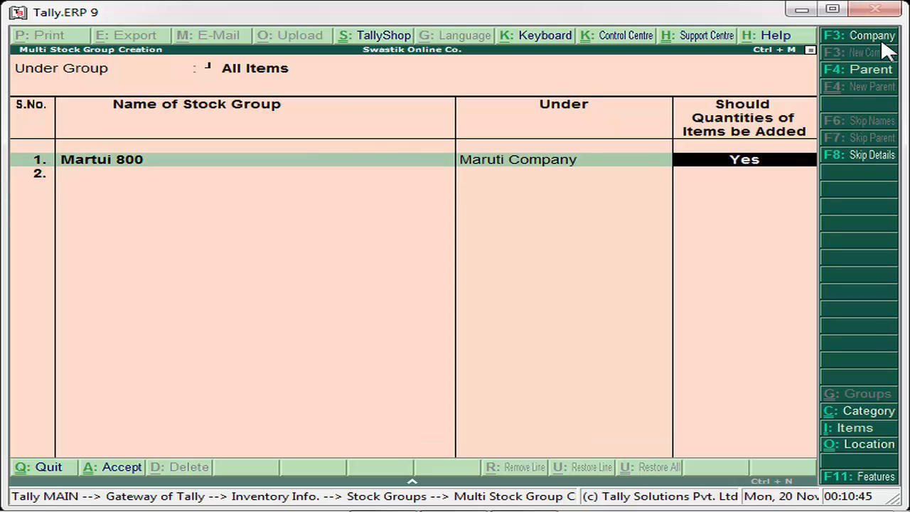
pyautogui.press('BackSpace')
pyautogui.press('BackSpace')
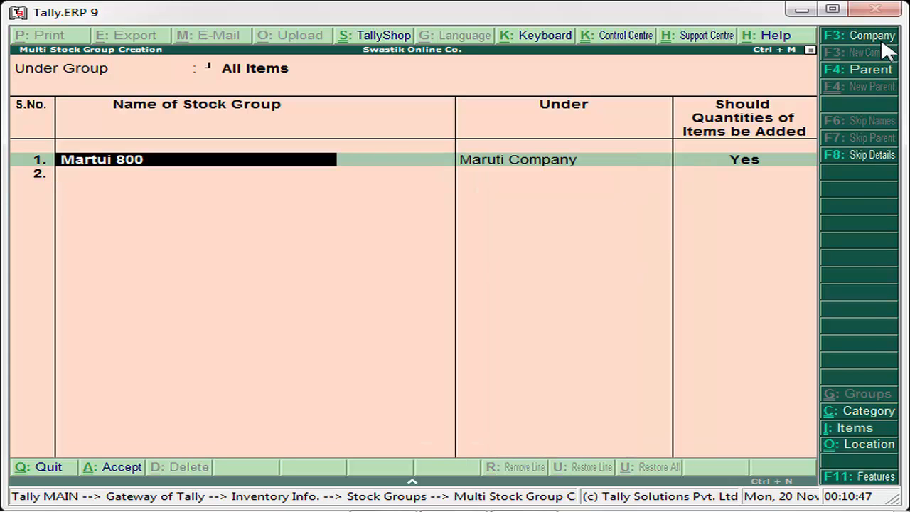
pyautogui.press('BackSpace')
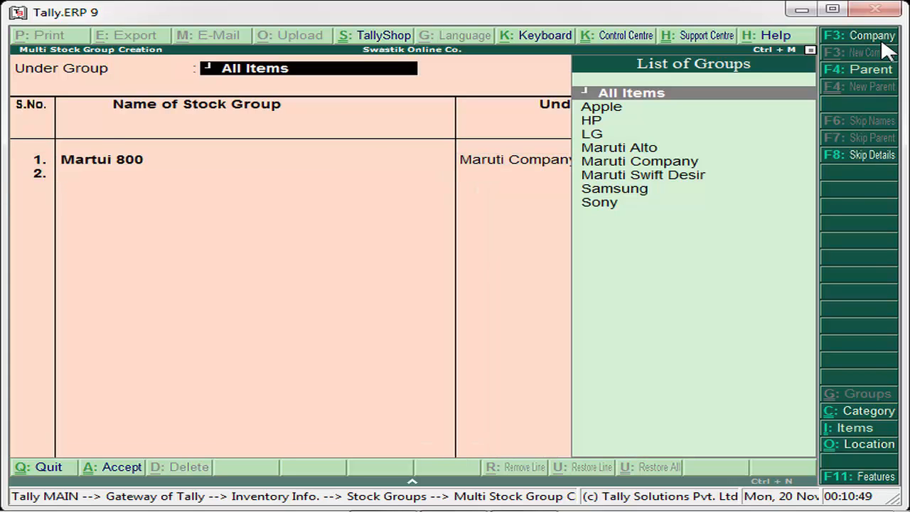
# Set the Under Group filter to Maruti Company and accept the Martui 800 row for saving.
pyautogui.press('Down')
pyautogui.press('Down')
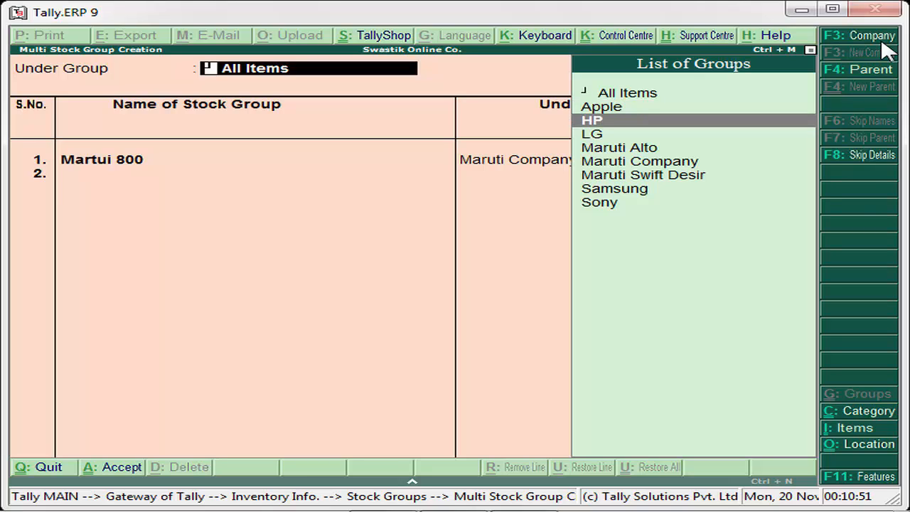
pyautogui.press('Down')
pyautogui.press('Down')
pyautogui.press('Down')
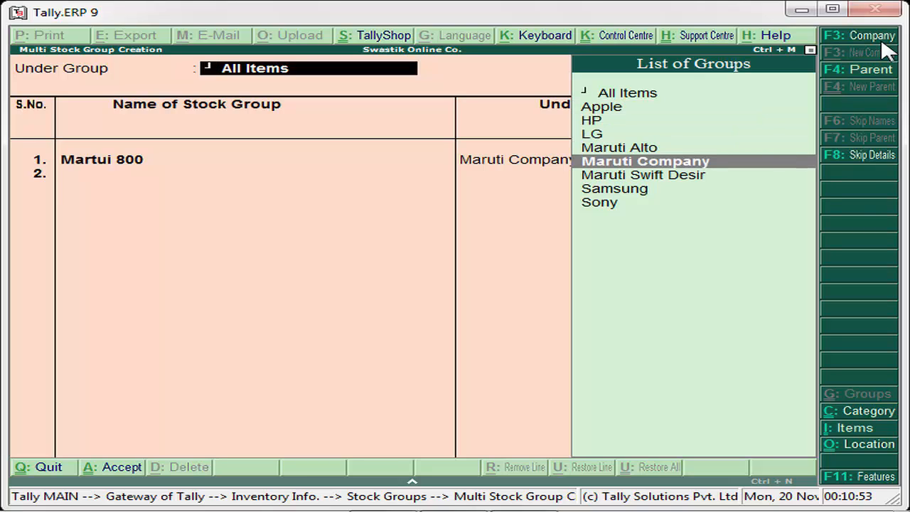
pyautogui.press('Return')
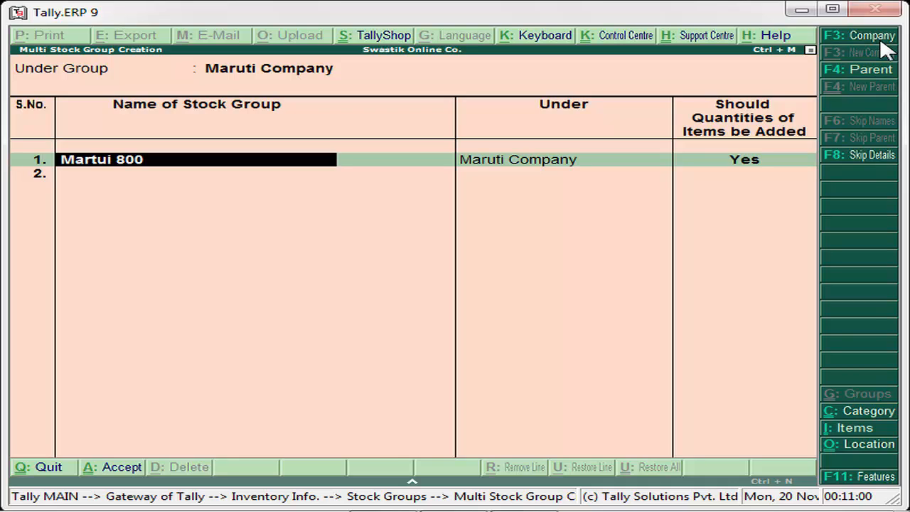
pyautogui.press('Return')
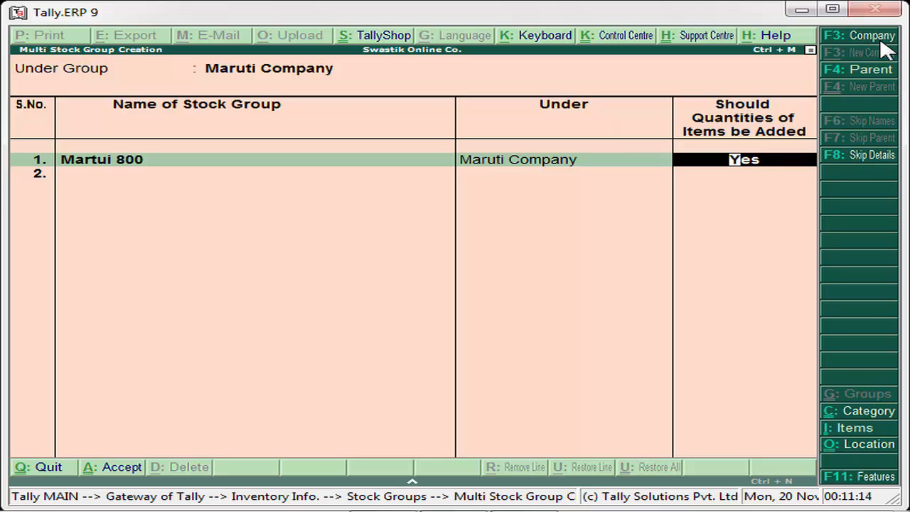
pyautogui.press('Return')
pyautogui.press('Return')
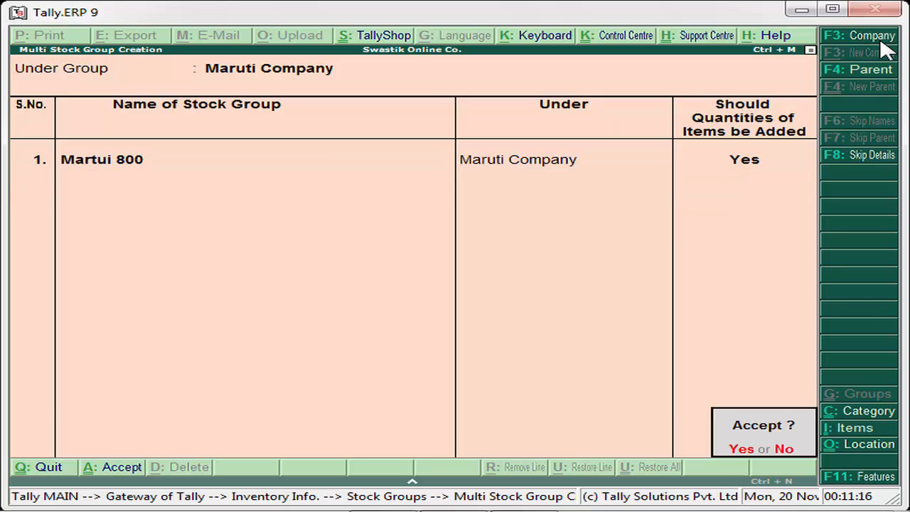
pyautogui.press('Return')
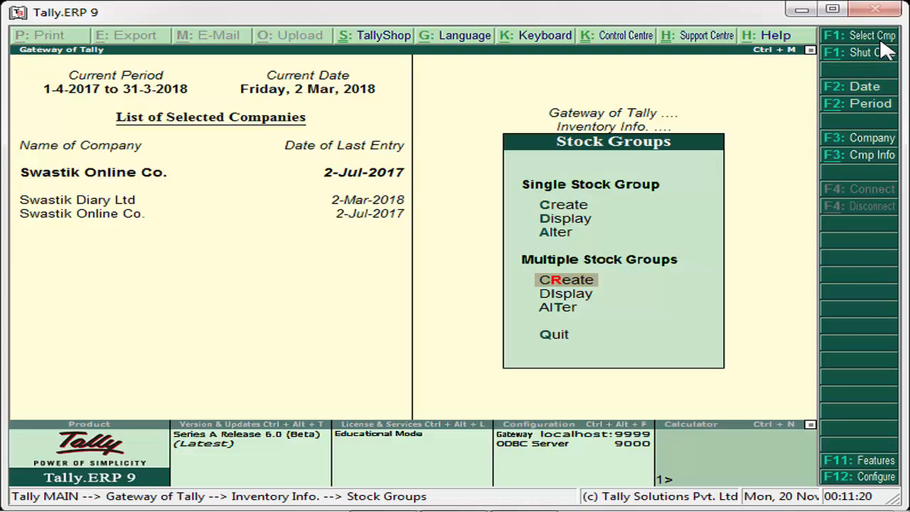
pyautogui.press('Up')
pyautogui.press('Up')
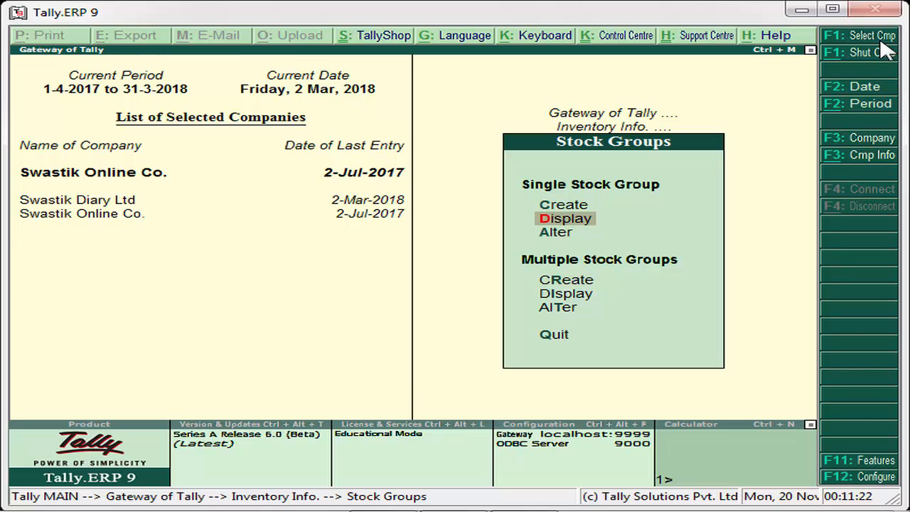
pyautogui.press('Return')
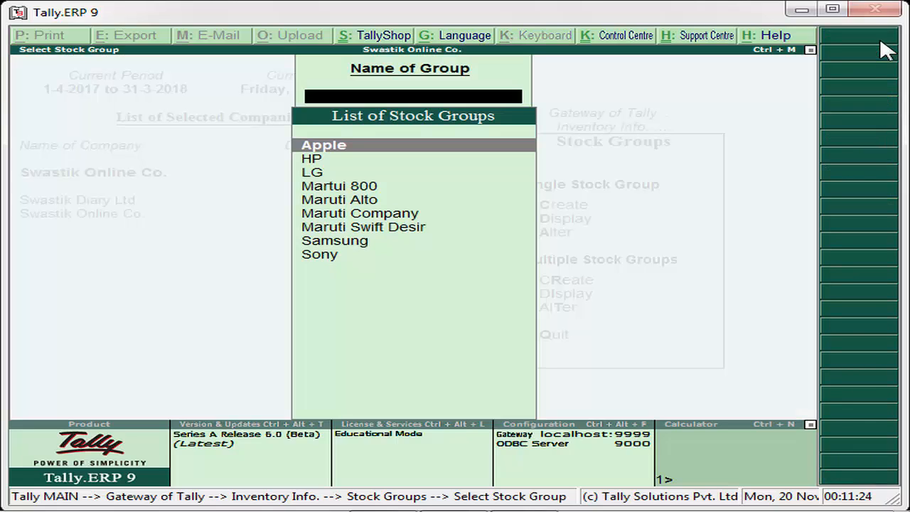
pyautogui.press('Down')
pyautogui.press('Down')
pyautogui.press('Down')
pyautogui.press('Down')
pyautogui.press('Down')
pyautogui.press('Down')
pyautogui.press('Return')
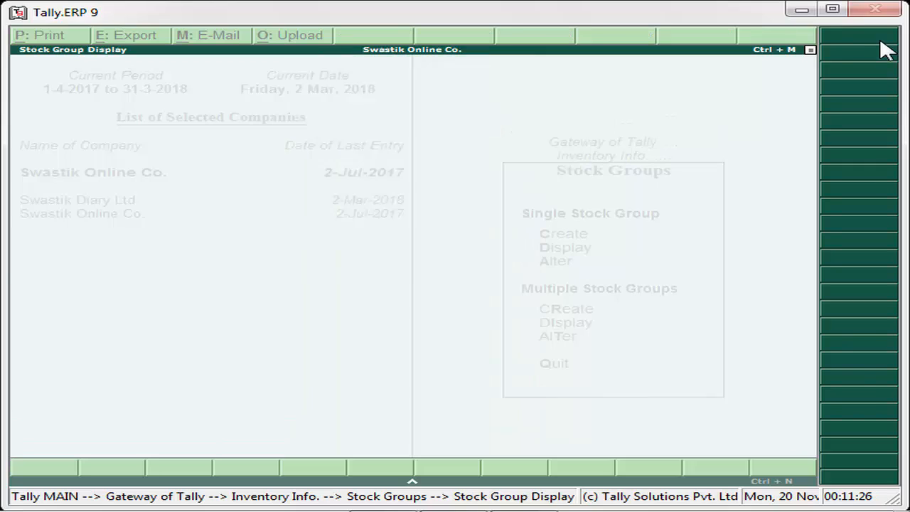
pyautogui.press('Escape')
pyautogui.press('BackSpace')
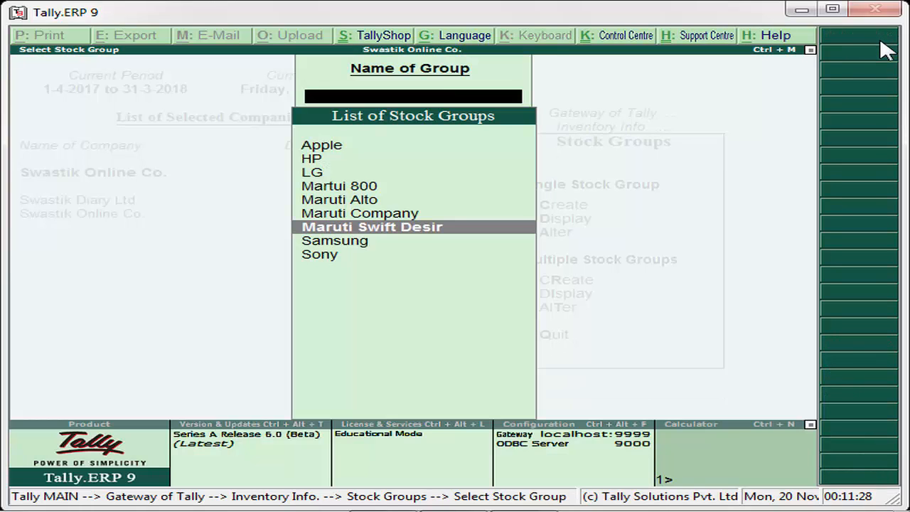
pyautogui.press('Escape')
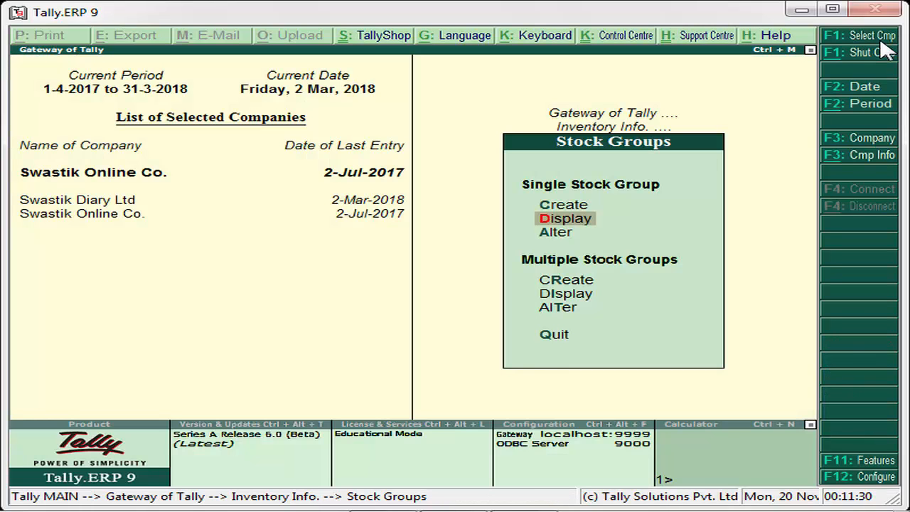
pyautogui.press('Down')
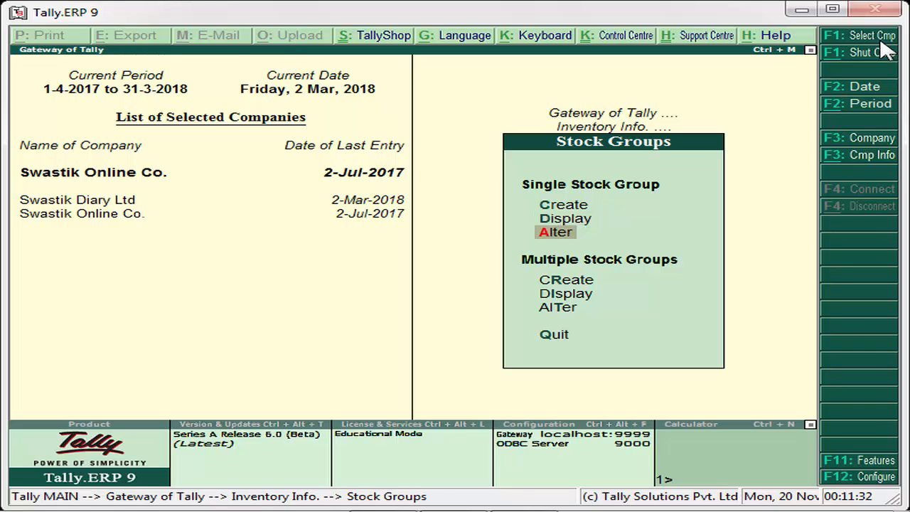
pyautogui.press('Return')
pyautogui.press('Down')
pyautogui.press('Down')
pyautogui.press('Down')
pyautogui.press('Down')
pyautogui.press('Down')
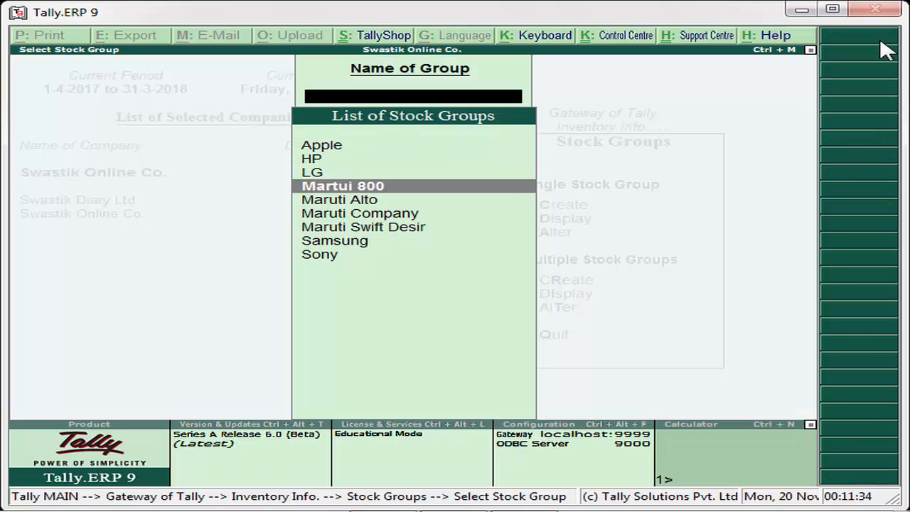
pyautogui.press('Return')
pyautogui.press('Return')
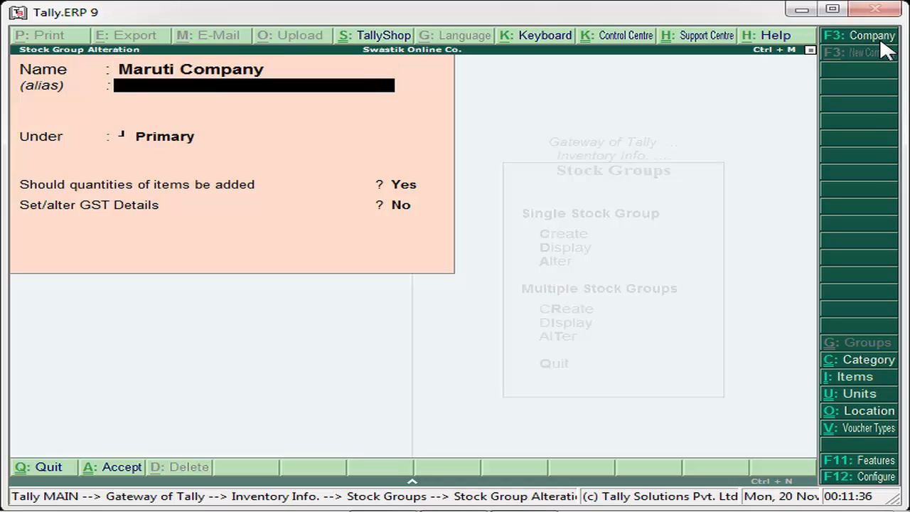
pyautogui.press('Return')
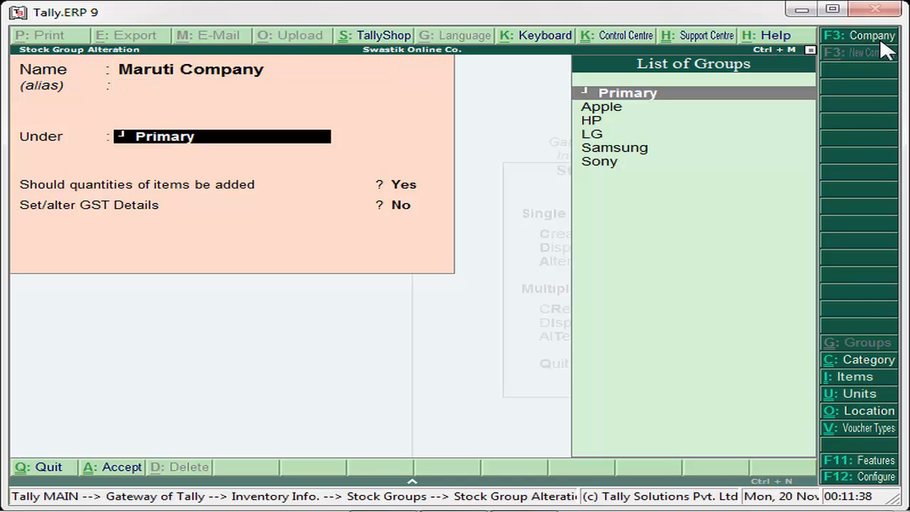
pyautogui.press('Return')
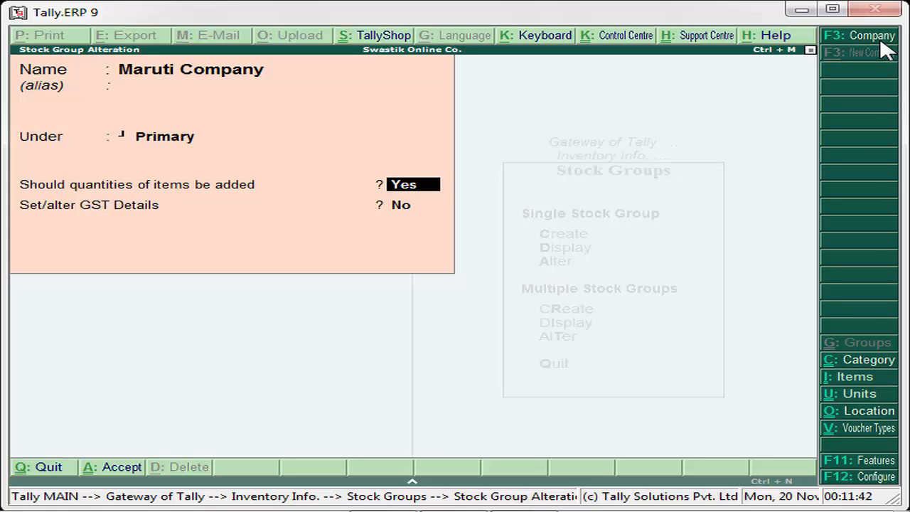
pyautogui.press('Return')
pyautogui.press('Return')
pyautogui.press('Return')
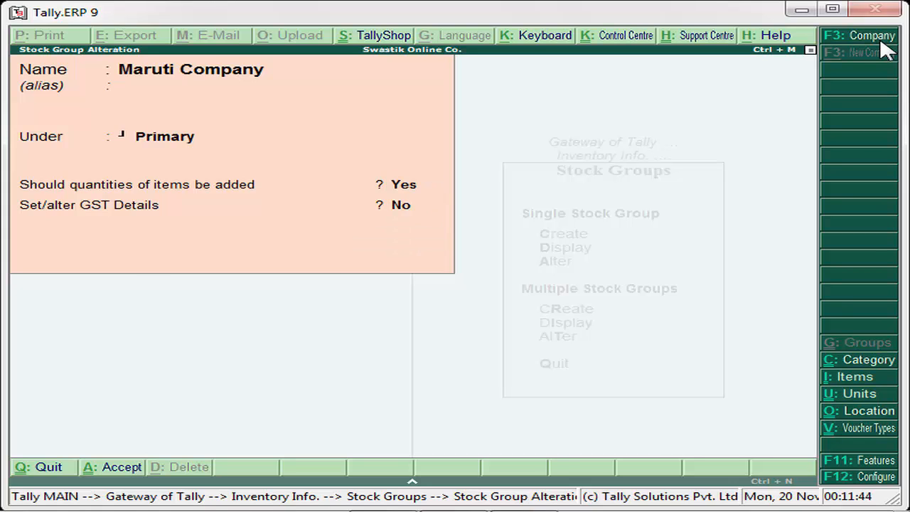
pyautogui.press('Escape')
pyautogui.press('Escape')
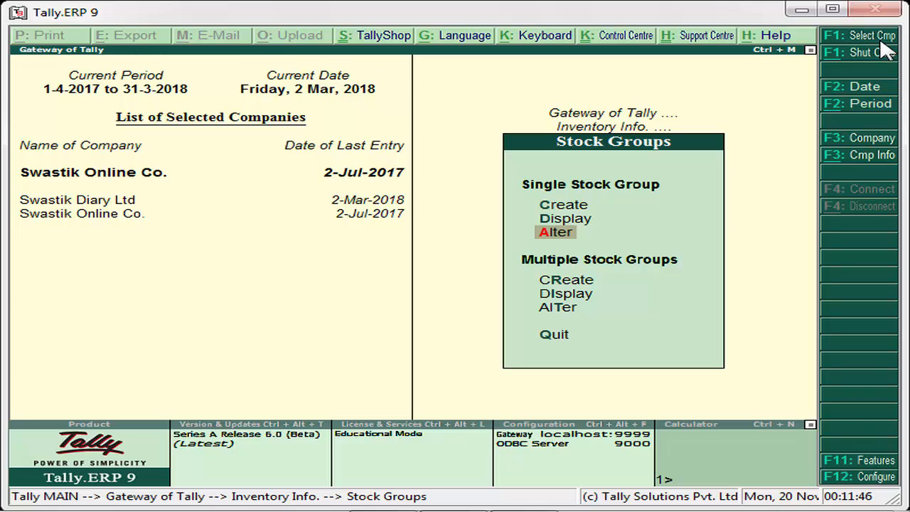
# Quit Stock Groups back to the Inventory Info menu and highlight Stock Categories.
pyautogui.press('Down')
pyautogui.press('Down')
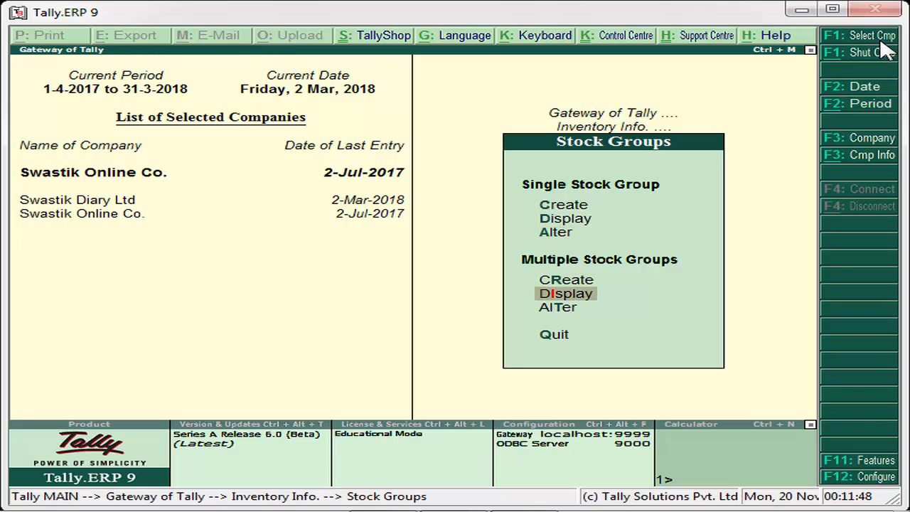
pyautogui.press('Down')
pyautogui.press('Down')
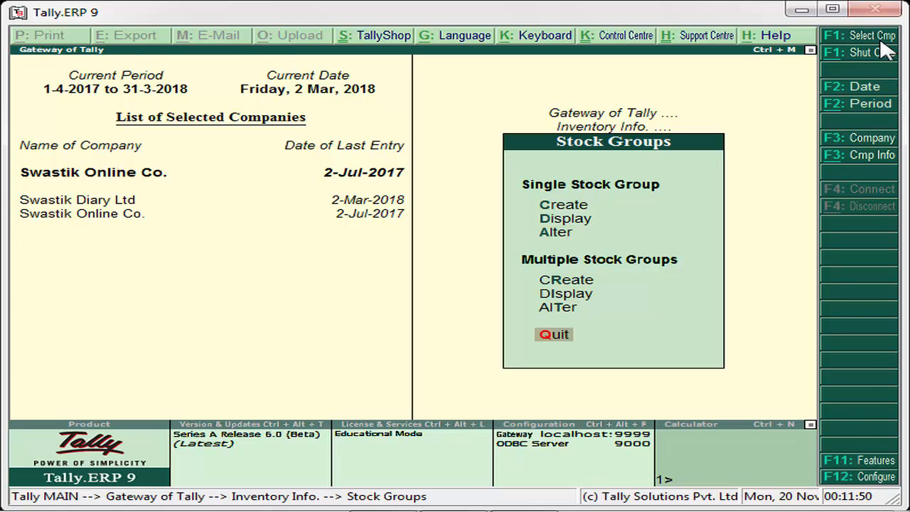
pyautogui.press('Return')
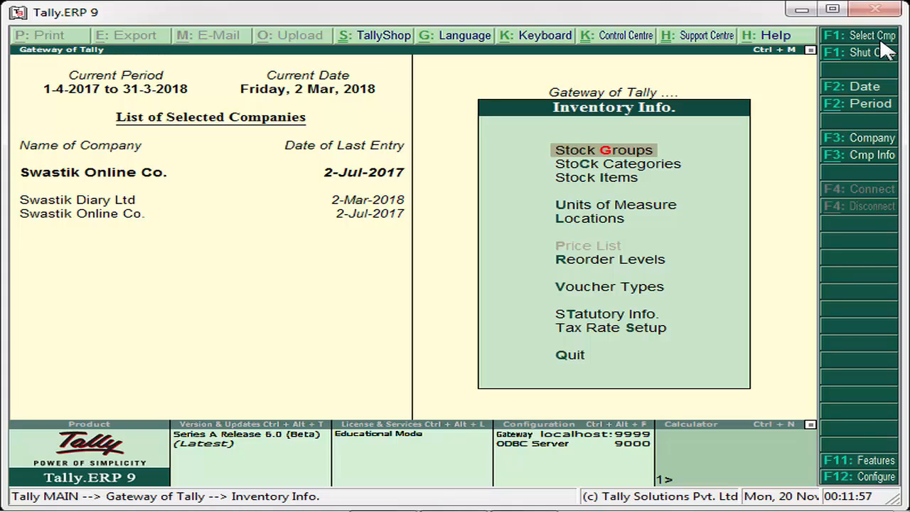
pyautogui.press('Down')
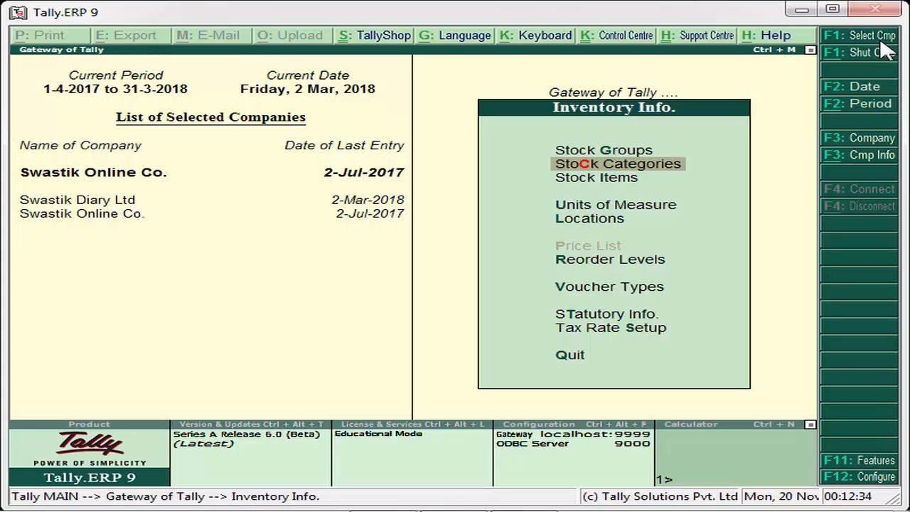
pyautogui.press('Up')
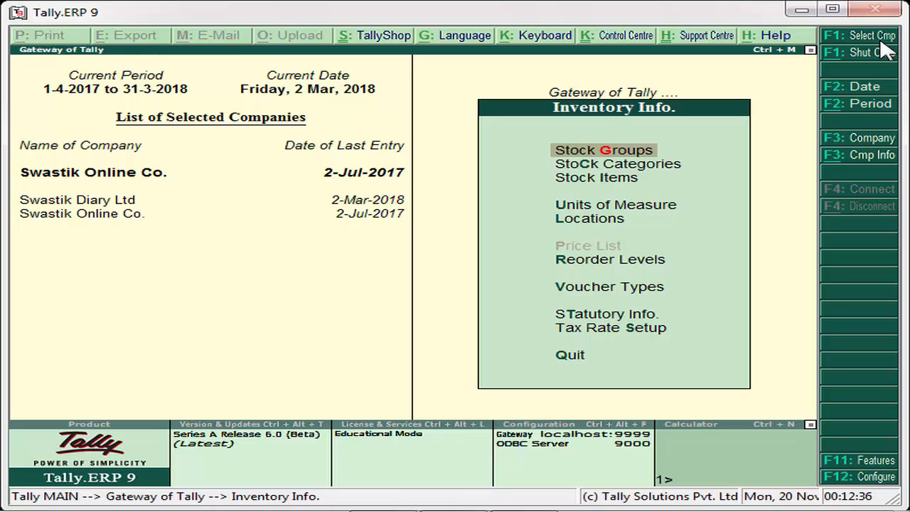
pyautogui.press('Down')
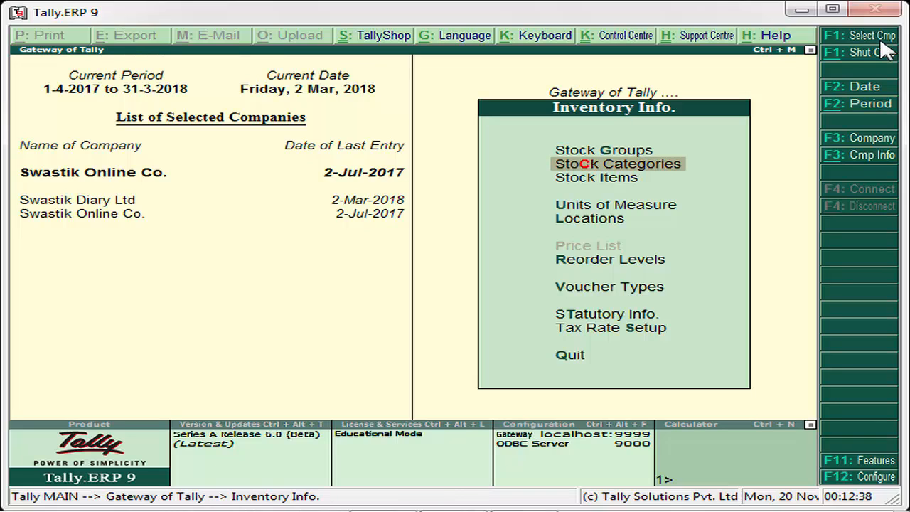
# Open Inventory Features for Swastik Online Co. and accept it with stock categories enabled.
pyautogui.press('F11')
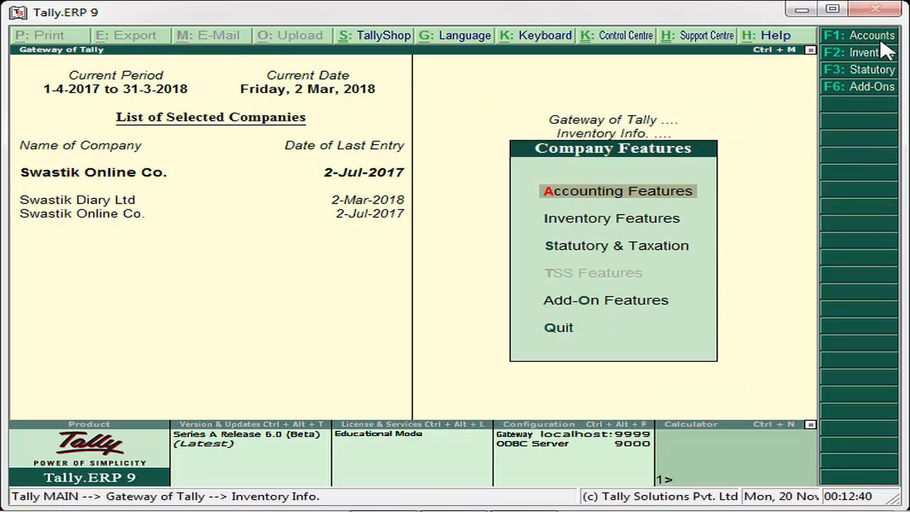
pyautogui.press('Down')
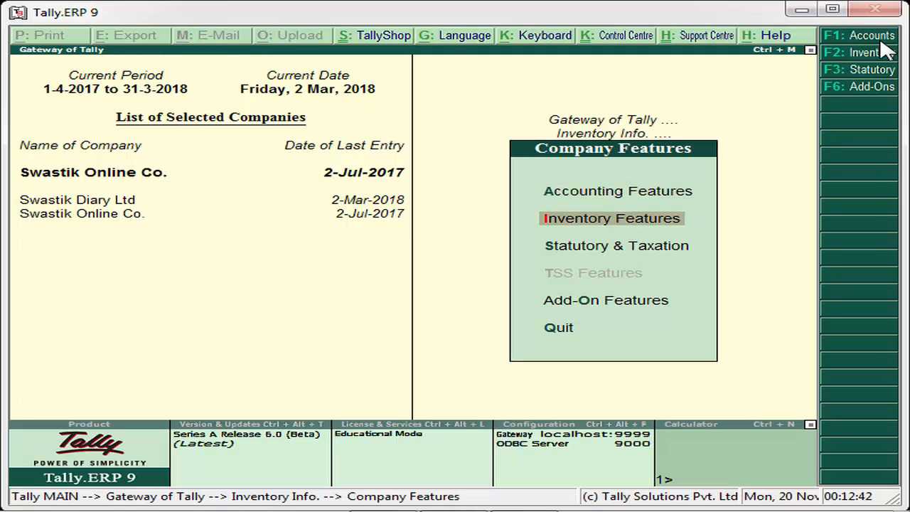
pyautogui.press('Return')
pyautogui.press('Return')
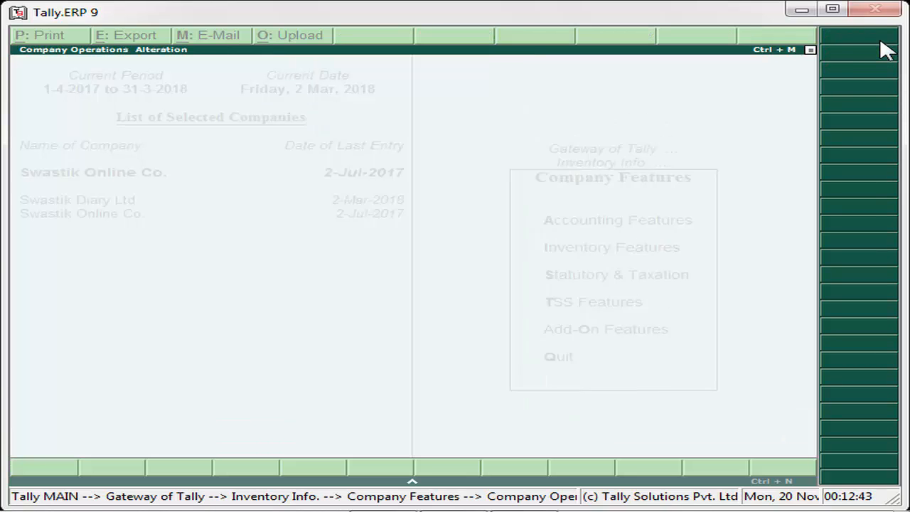
pyautogui.press('Return')
pyautogui.press('Return')
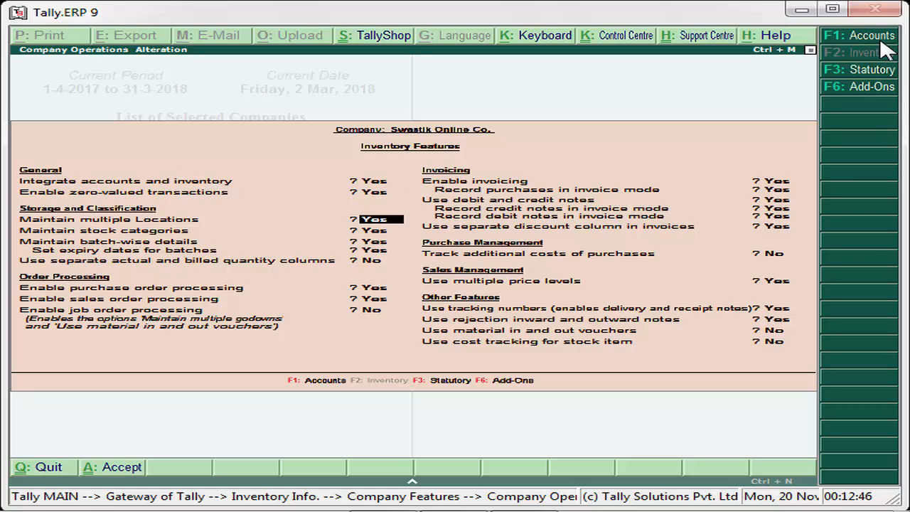
pyautogui.press('Return')
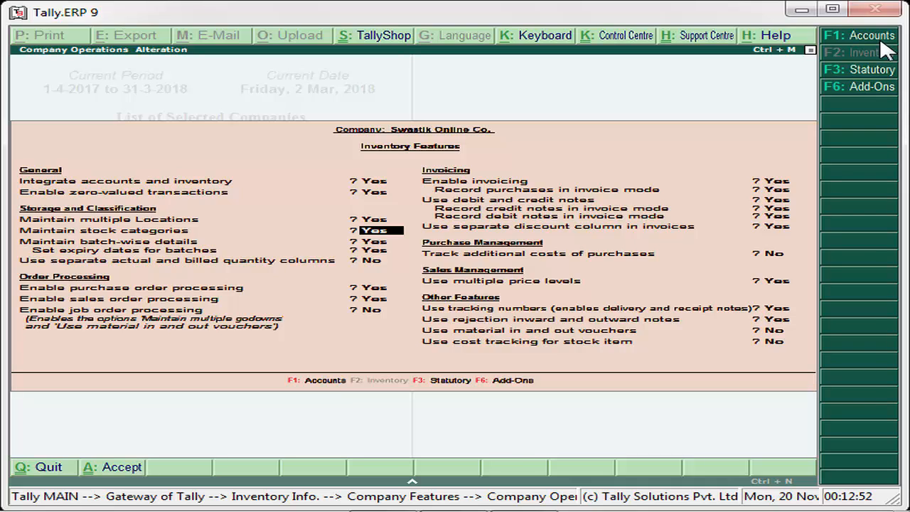
pyautogui.press('Return')
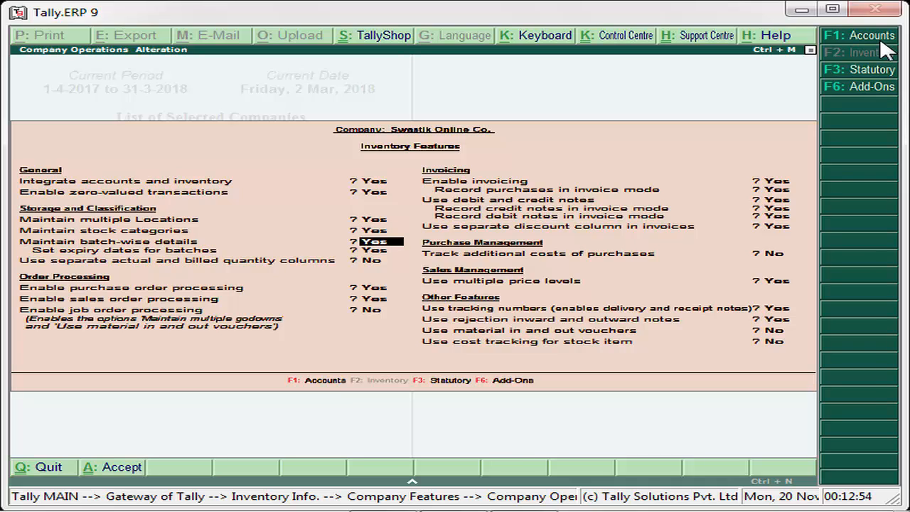
pyautogui.press('Return')
pyautogui.press('Return')
pyautogui.press('Return')
pyautogui.press('Return')
pyautogui.press('Return')
pyautogui.press('Return')
pyautogui.press('Return')
pyautogui.press('Return')
pyautogui.press('Return')
pyautogui.press('Return')
pyautogui.press('Return')
pyautogui.press('Return')
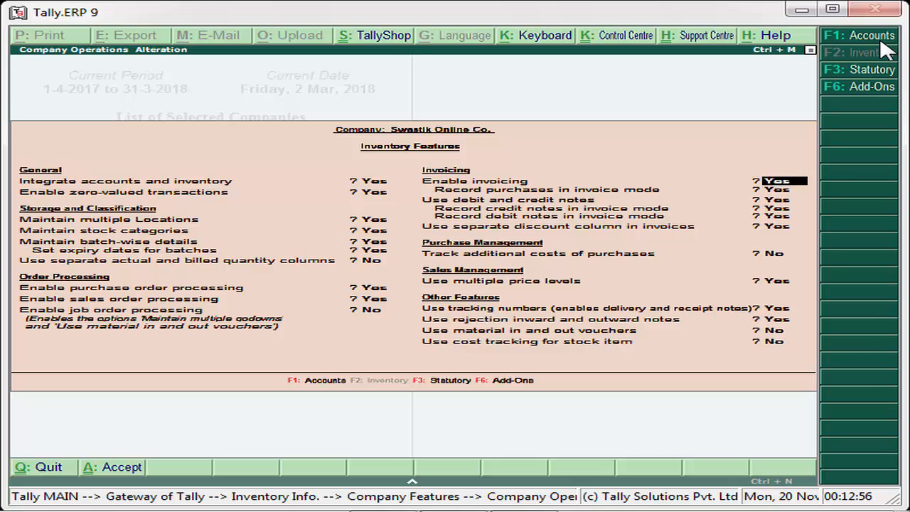
pyautogui.press('Return')
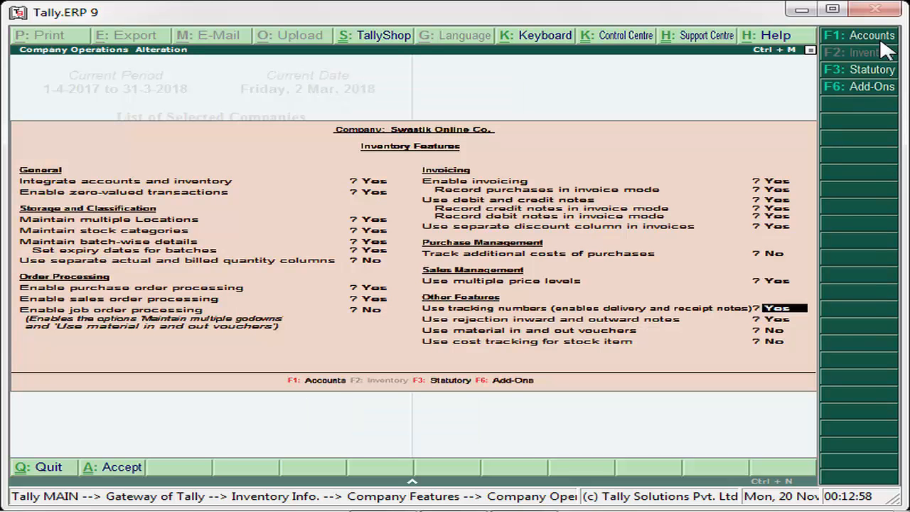
pyautogui.press('Return')
pyautogui.press('Return')
pyautogui.press('Return')
pyautogui.press('Return')
pyautogui.press('Return')
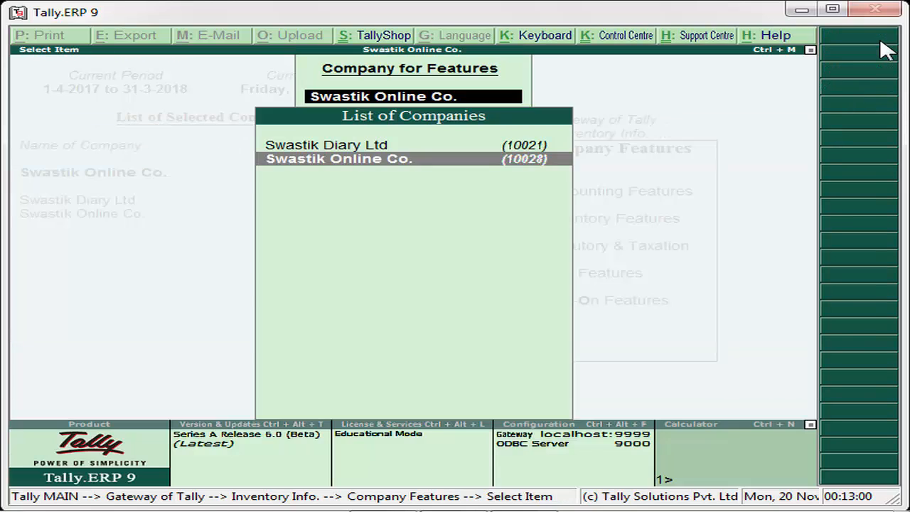
# Create the stock category Cloth.
pyautogui.press('Escape')
pyautogui.press('Escape')
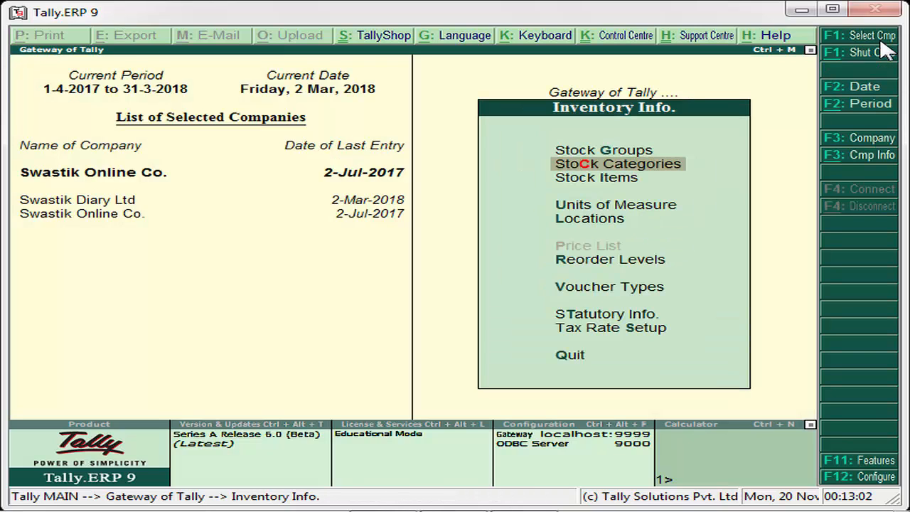
pyautogui.press('Return')
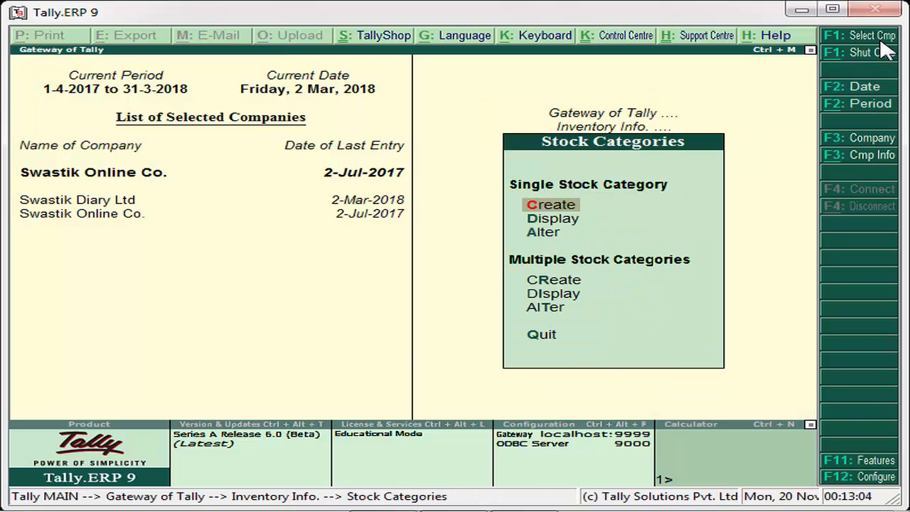
pyautogui.press('Return')
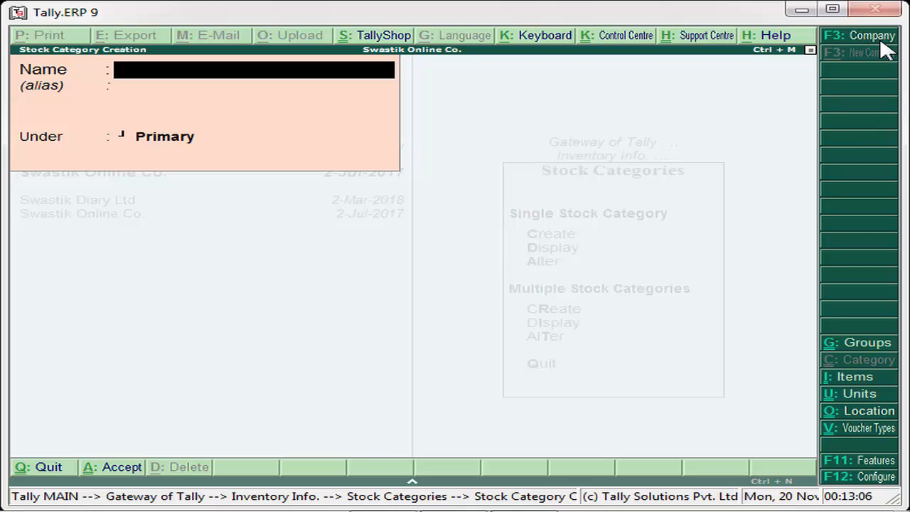
pyautogui.write('Cloth')
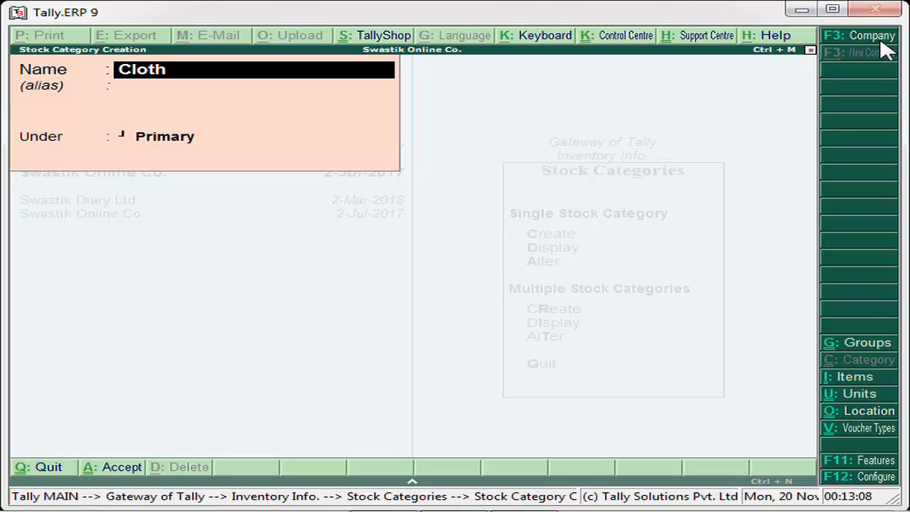
pyautogui.press('Return')
pyautogui.press('Return')
pyautogui.press('Return')
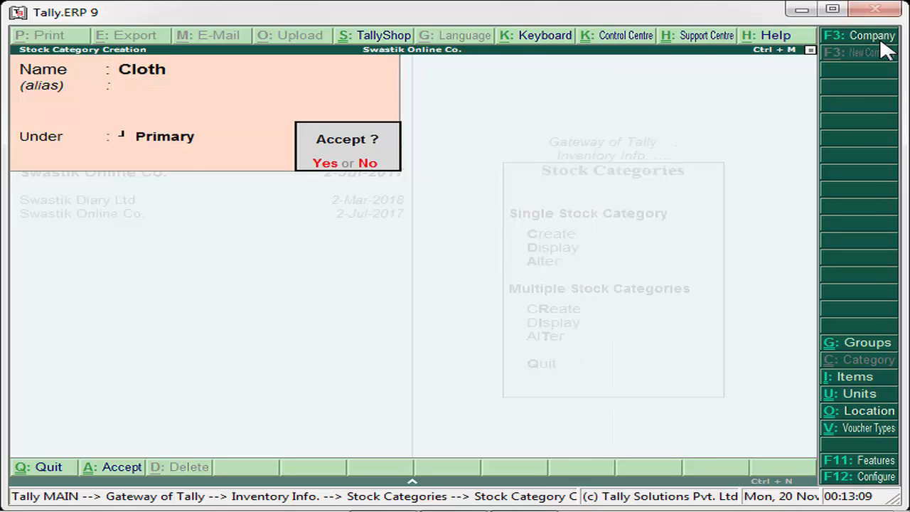
pyautogui.press('Return')
# Create the stock category Kids cloth with Cloth as its parent.
pyautogui.write('Kid')
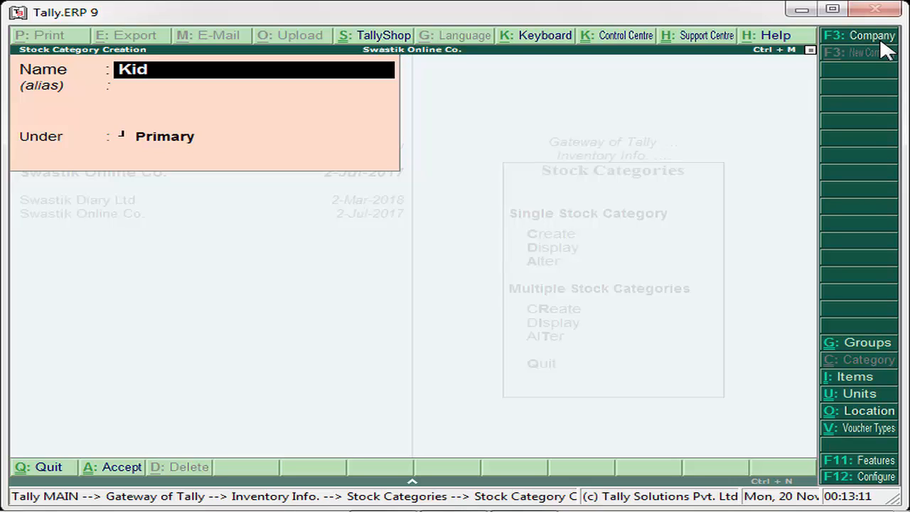
pyautogui.write('s cloth')
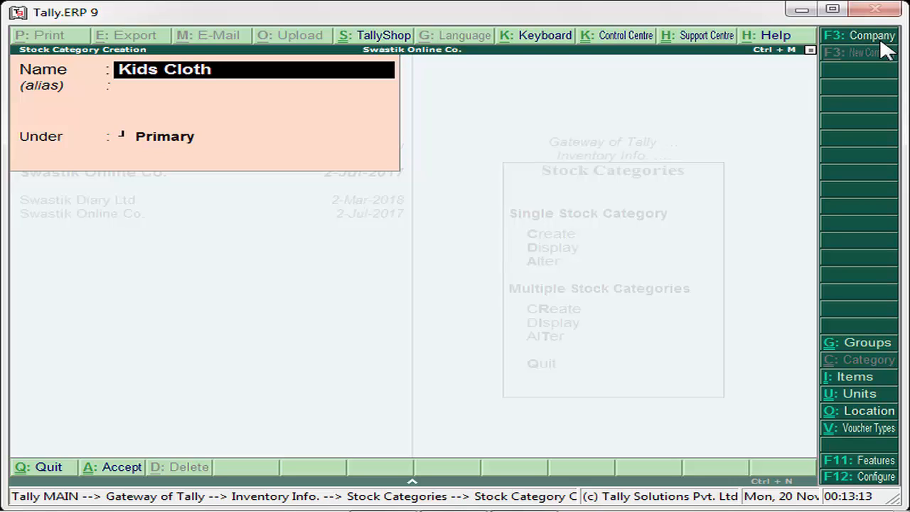
pyautogui.press('Return')
pyautogui.press('Return')
pyautogui.press('Down')
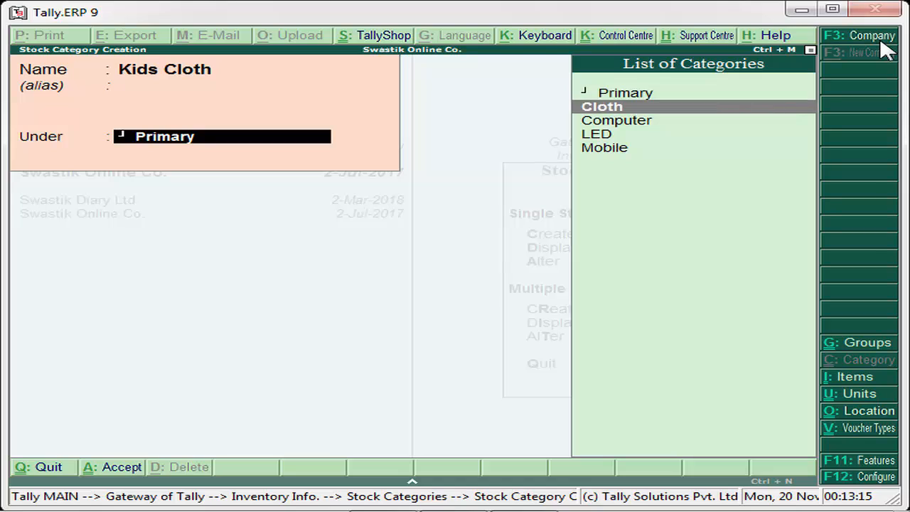
pyautogui.press('Return')
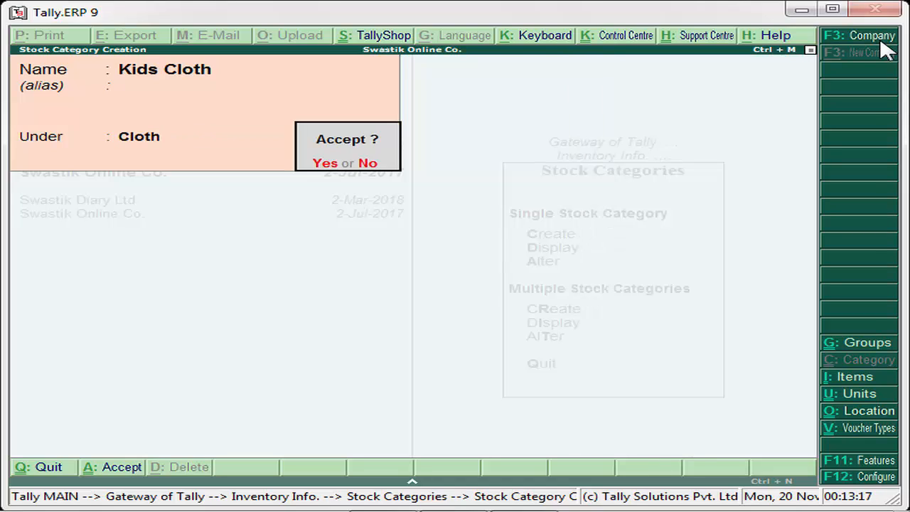
pyautogui.press('Return')
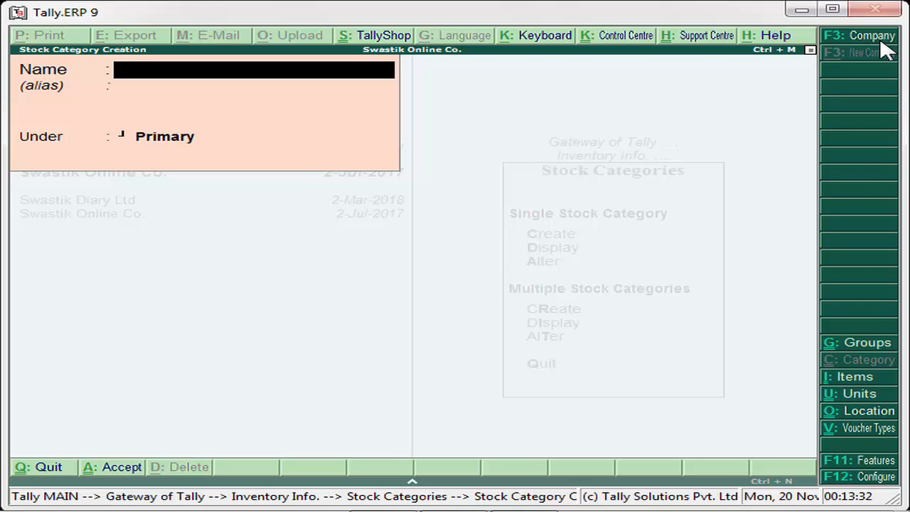
# Quit the blank stock category form and return to Inventory Info.
pyautogui.press('Escape')
pyautogui.press('Return')
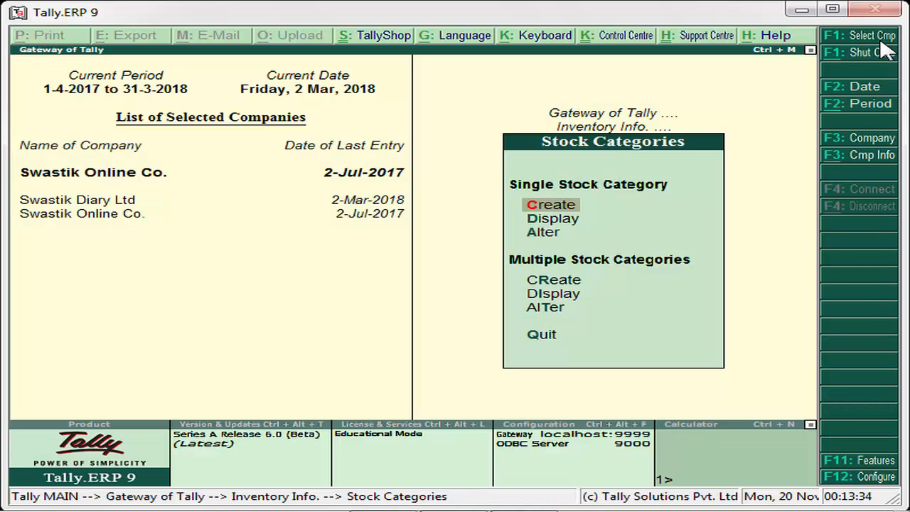
pyautogui.press('Down')
pyautogui.press('Down')
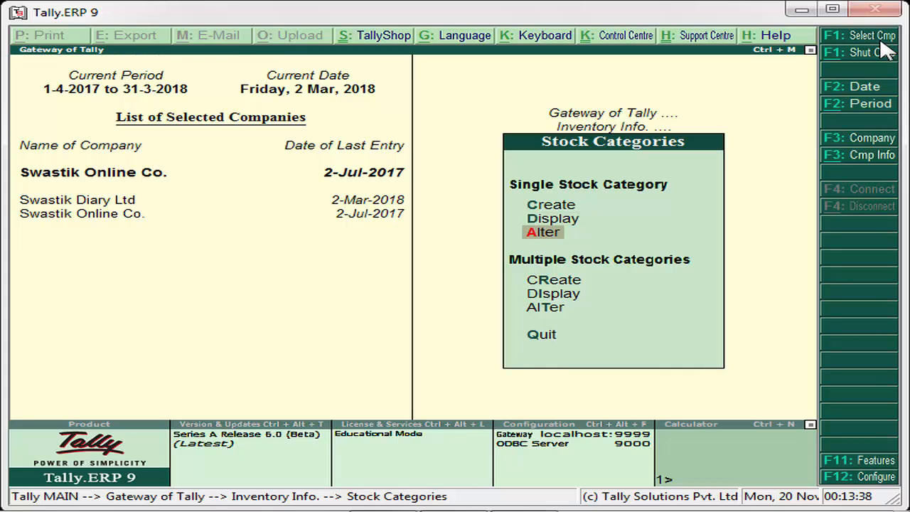
pyautogui.press('Down')
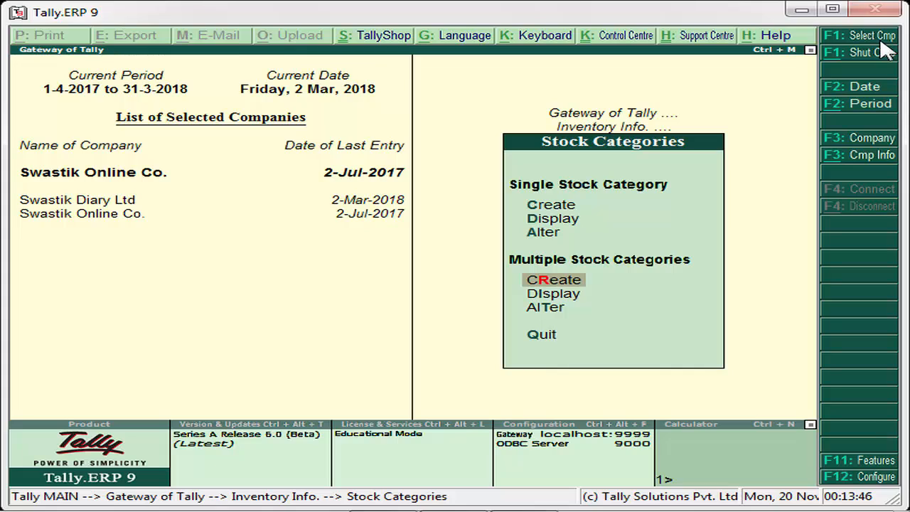
pyautogui.press('Down')
pyautogui.press('Down')
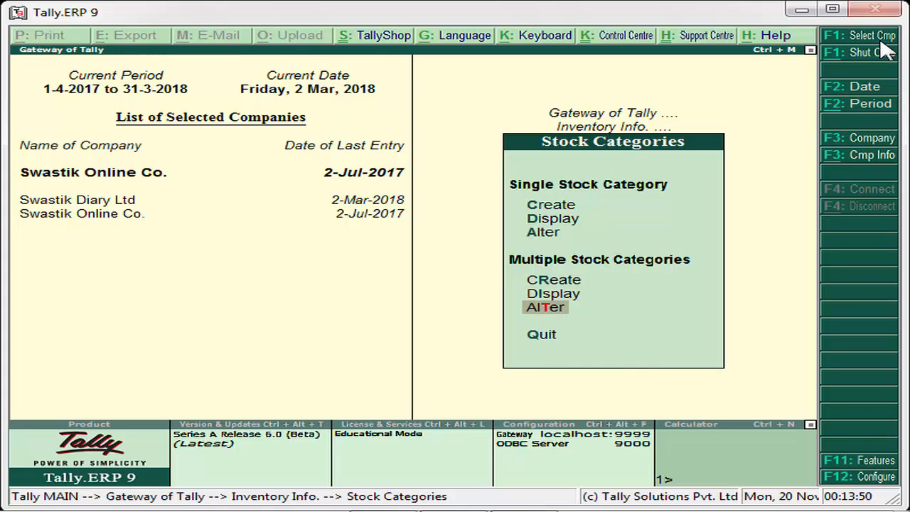
pyautogui.press('Escape')
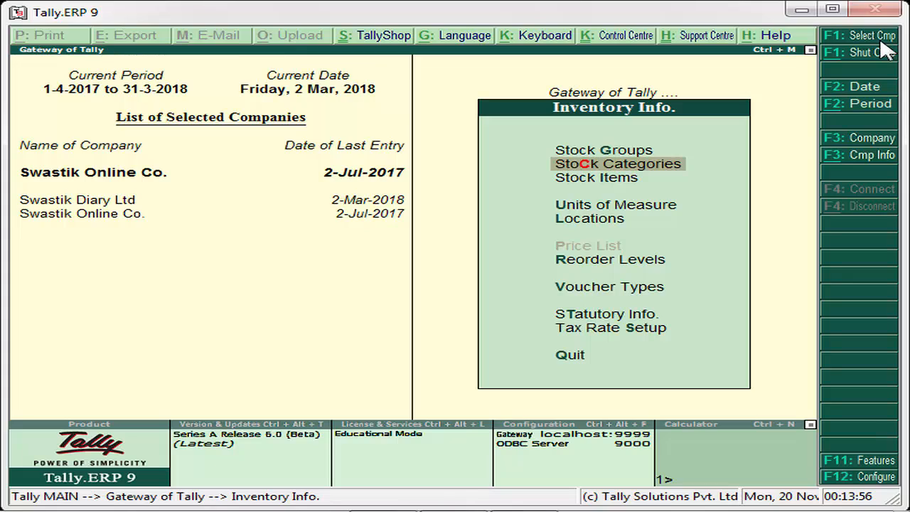
# Open the Units of Measure options.
pyautogui.press('Down')
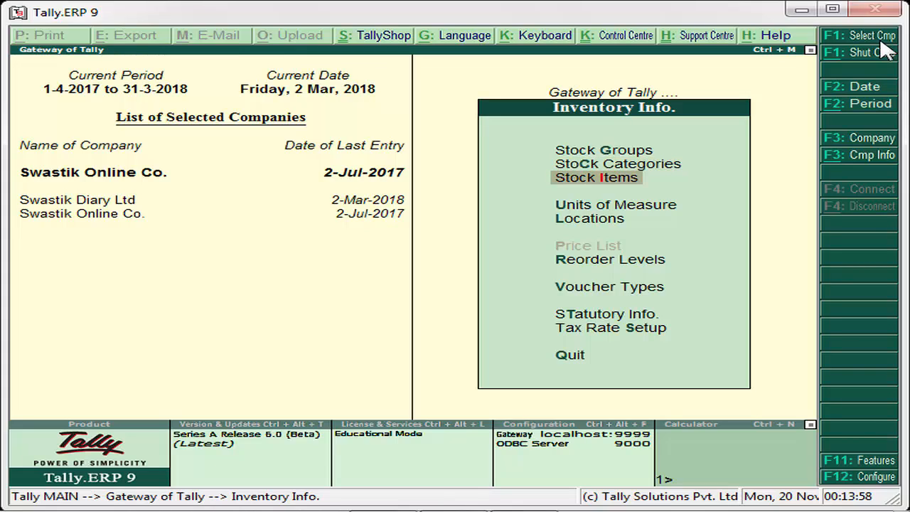
pyautogui.press('Down')
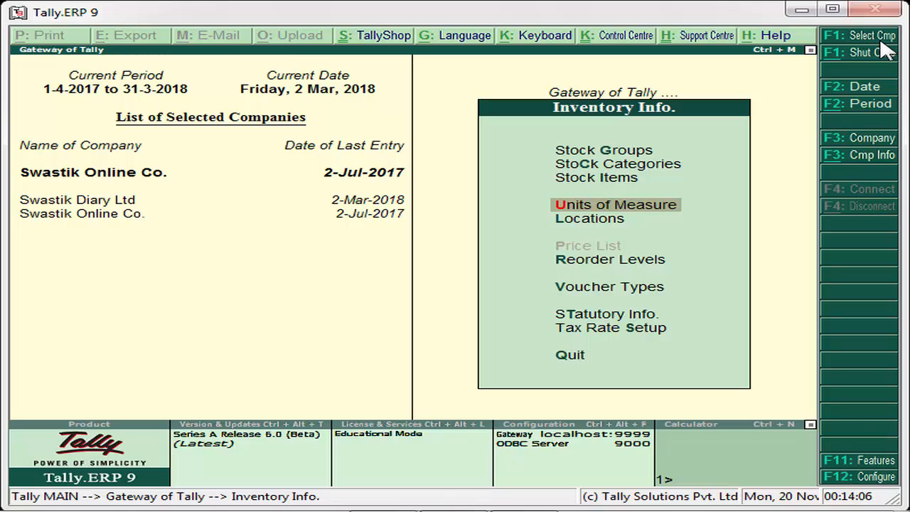
pyautogui.press('Return')
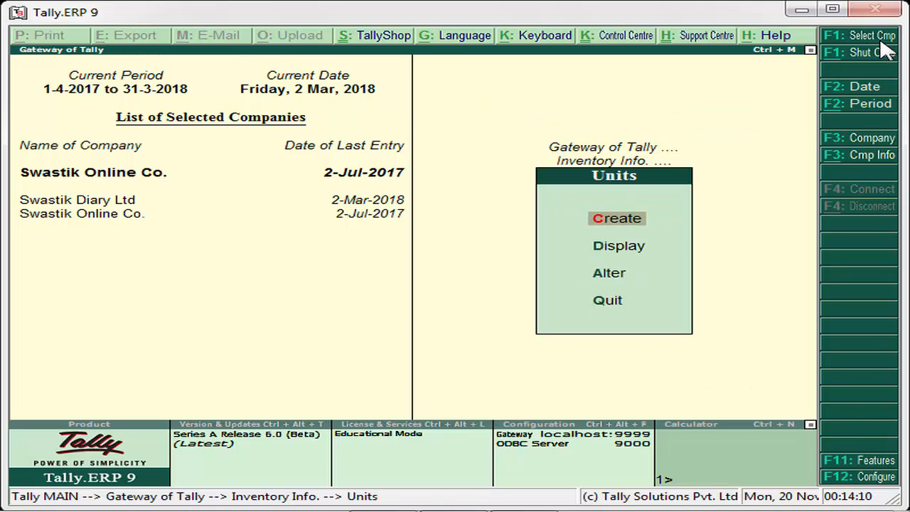
# Start a new unit with symbol kg and formal name Kilo Gram.
pyautogui.press('Return')
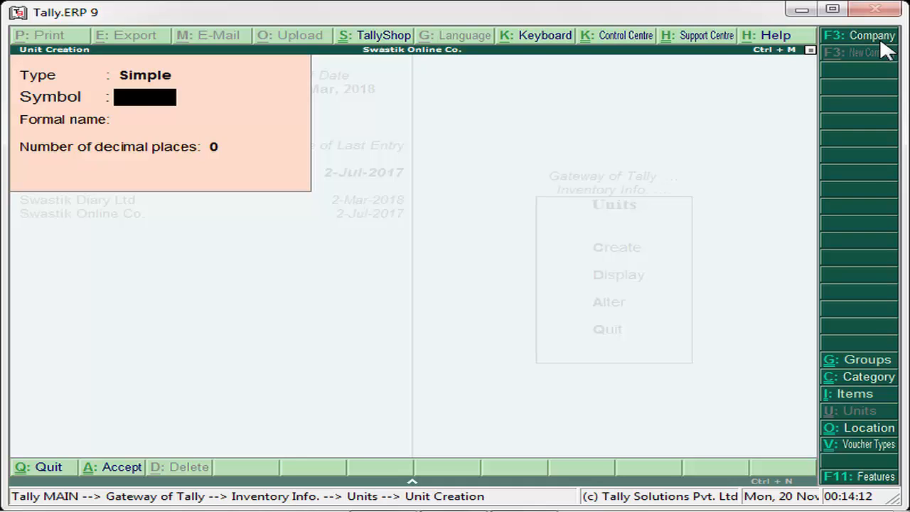
pyautogui.write('kg')
pyautogui.press('Return')
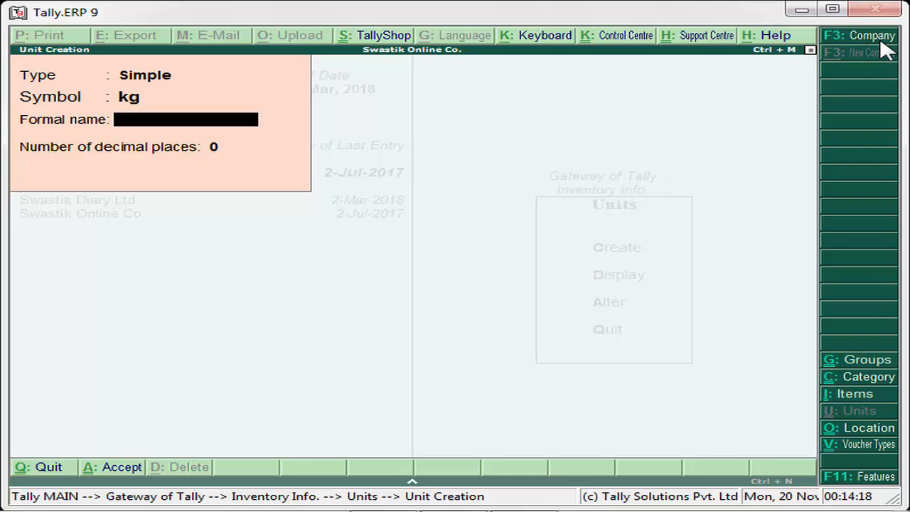
pyautogui.write('Kilo Garm')
pyautogui.press('BackSpace')
pyautogui.press('BackSpace')
pyautogui.press('BackSpace')
pyautogui.write('ram')
pyautogui.press('Return')
pyautogui.press('Return')
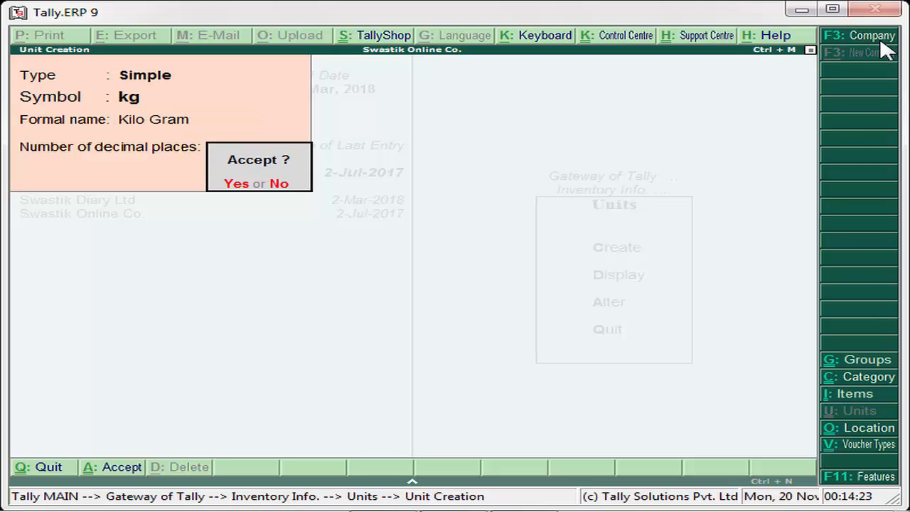
# Set the kg unit's decimal places to 0 and save it.
pyautogui.press('n')
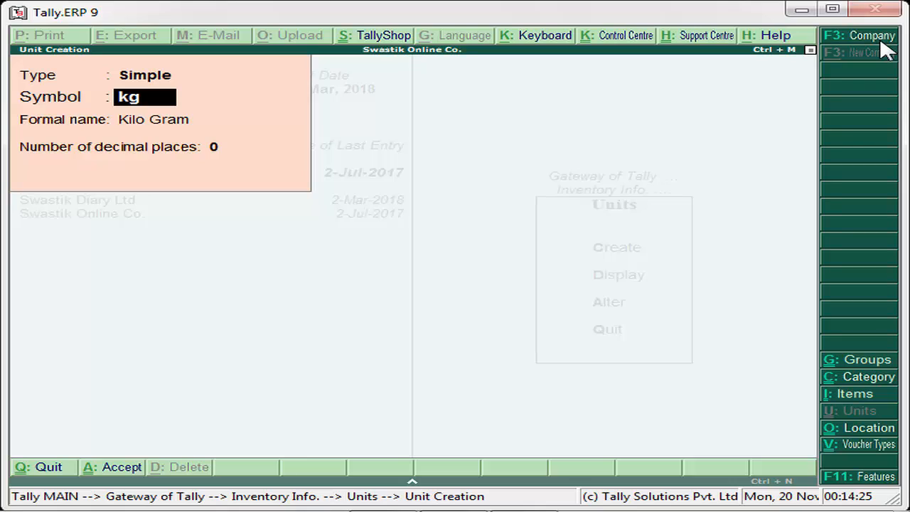
pyautogui.press('Return')
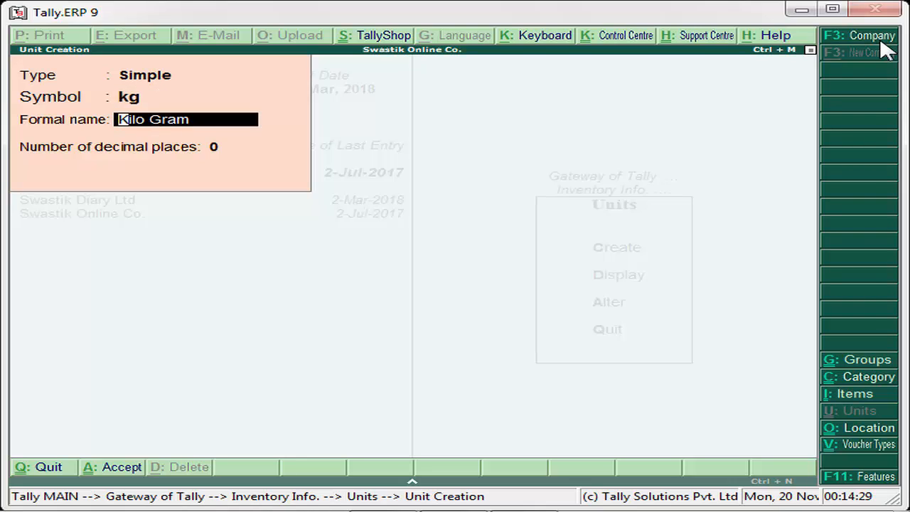
pyautogui.press('Return')
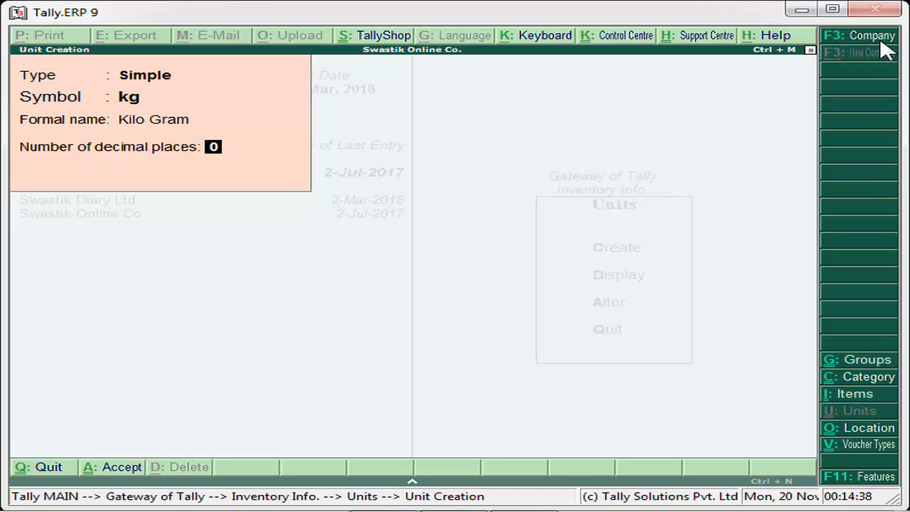
pyautogui.write('2')
pyautogui.press('BackSpace')
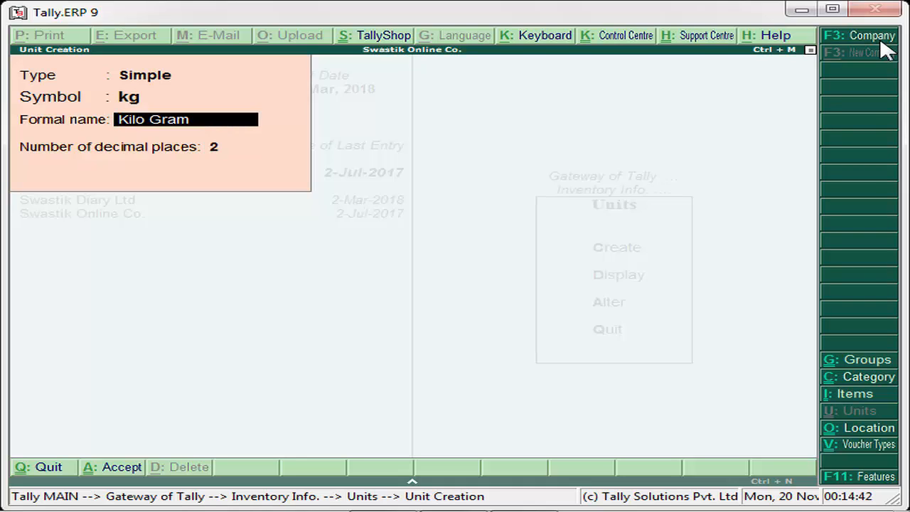
pyautogui.press('Return')
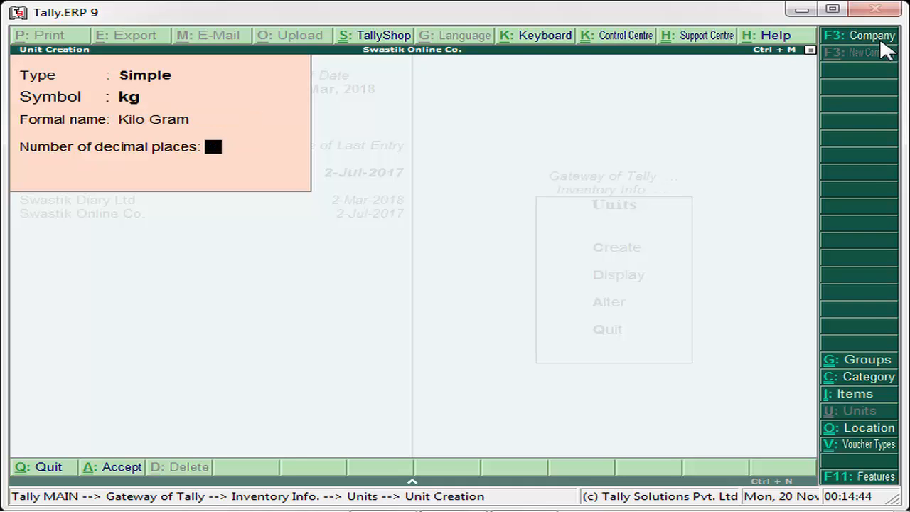
pyautogui.write('0')
pyautogui.press('Return')
pyautogui.press('Return')
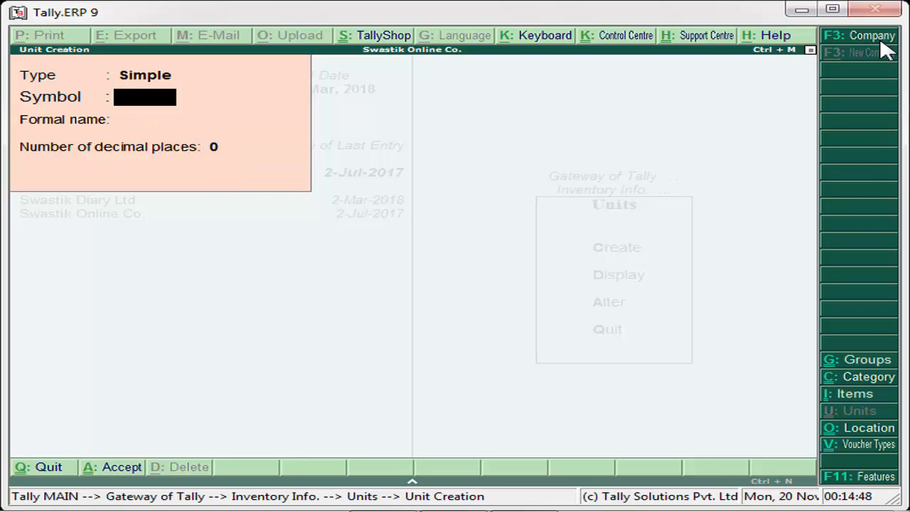
# Try saving a unit pcs1 named Pieces and dismiss the bad unit name error.
pyautogui.write('pcs')
pyautogui.press('Return')
pyautogui.press('Return')
pyautogui.write('1')
pyautogui.press('Return')
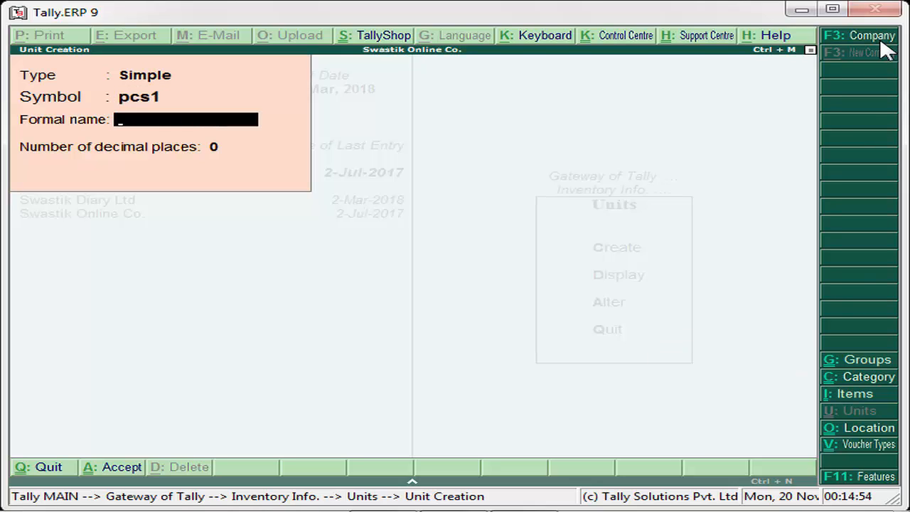
pyautogui.write('Pieces')
pyautogui.press('Return')
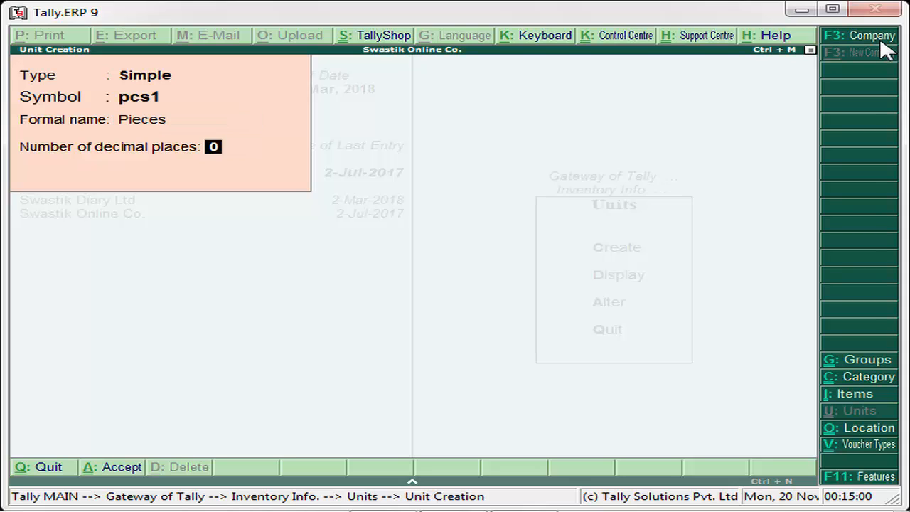
pyautogui.press('Return')
pyautogui.press('Return')
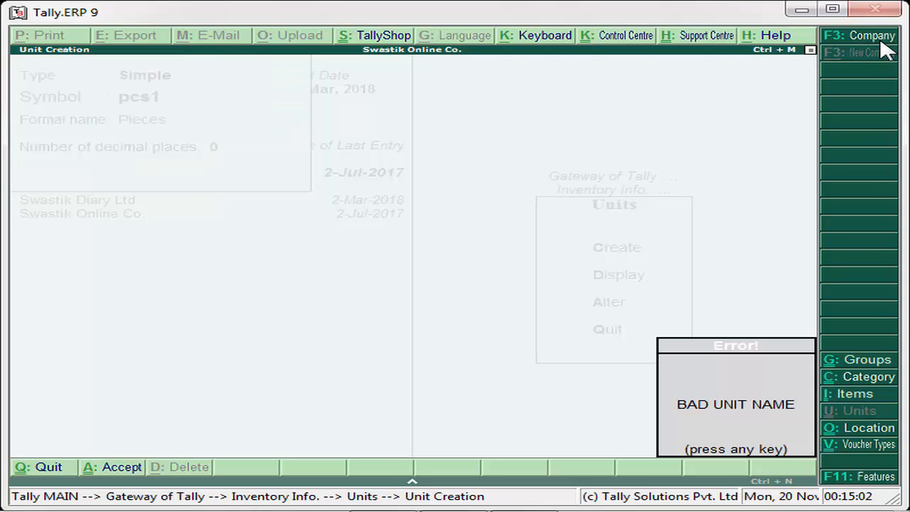
pyautogui.press('Return')
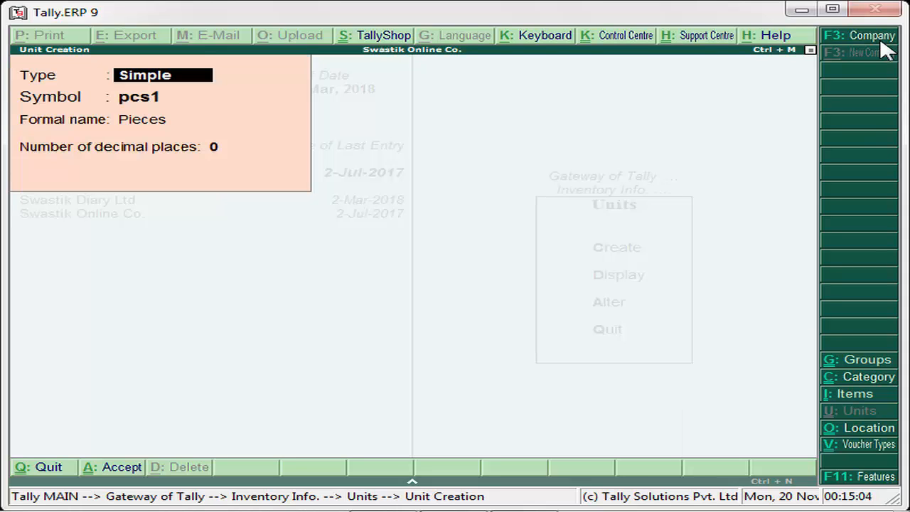
pyautogui.press('Return')
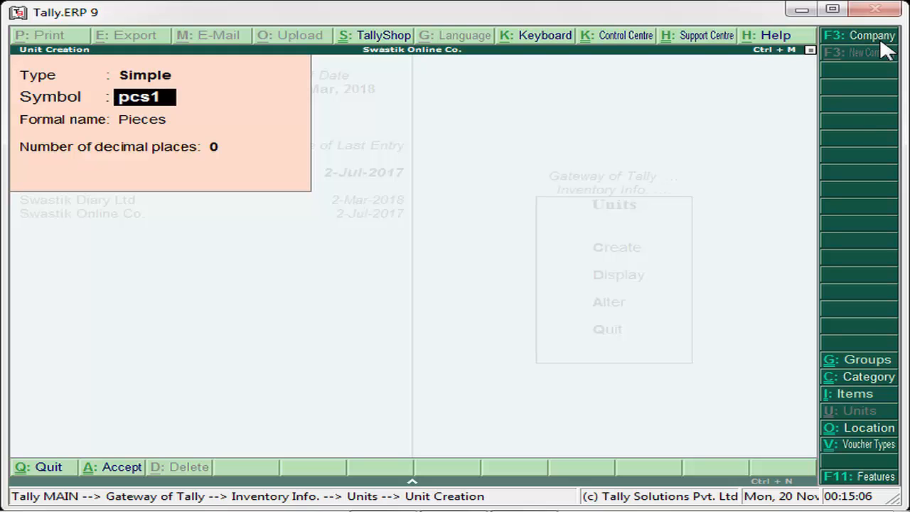
# Quit unit creation without saving and go back to Inventory Info.
pyautogui.press('Escape')
pyautogui.press('Escape')
pyautogui.press('y')
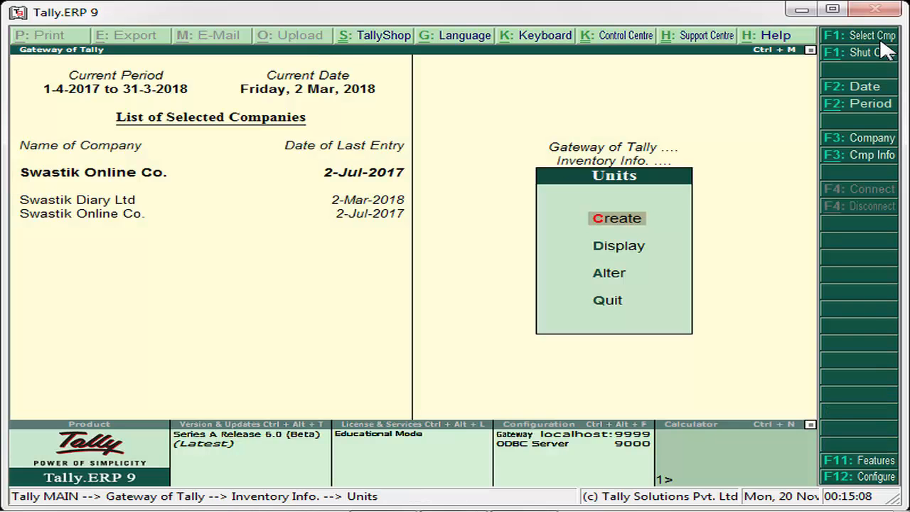
pyautogui.press('Down')
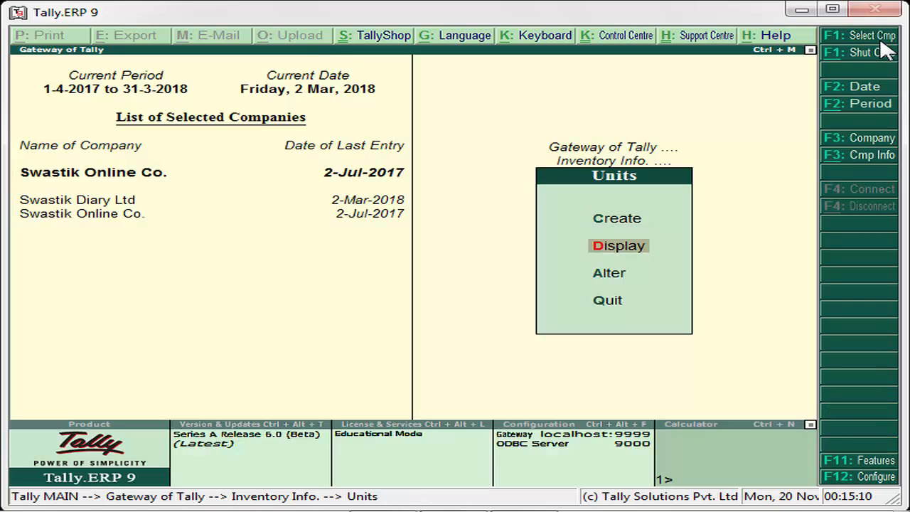
pyautogui.press('Down')
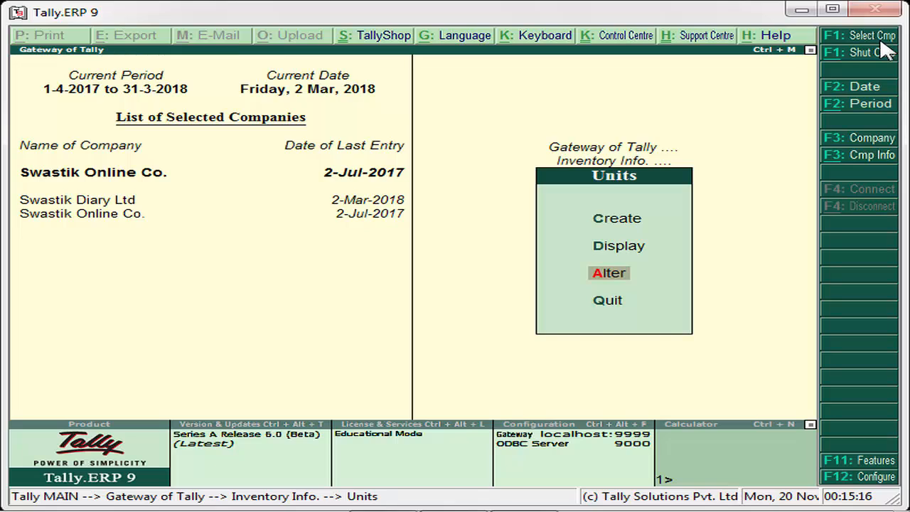
pyautogui.press('Escape')
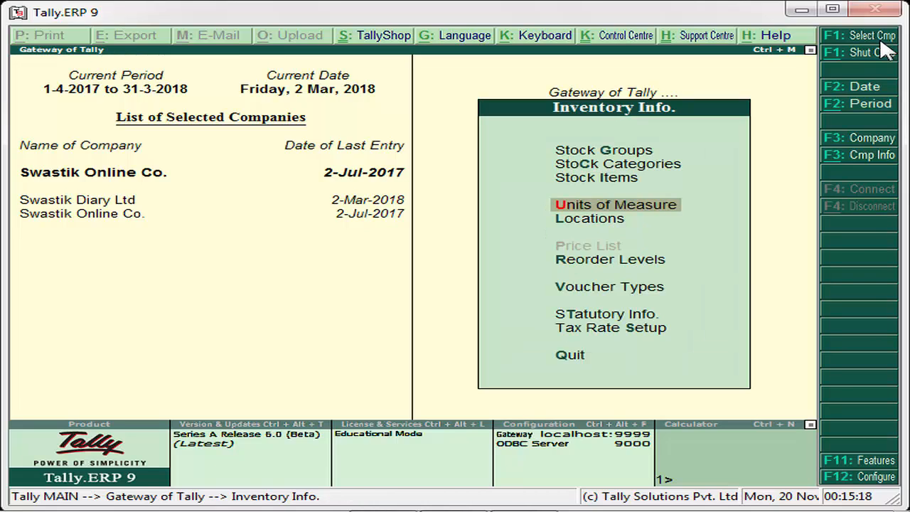
# Open Stock Items and start a new single stock item.
pyautogui.press('Up')
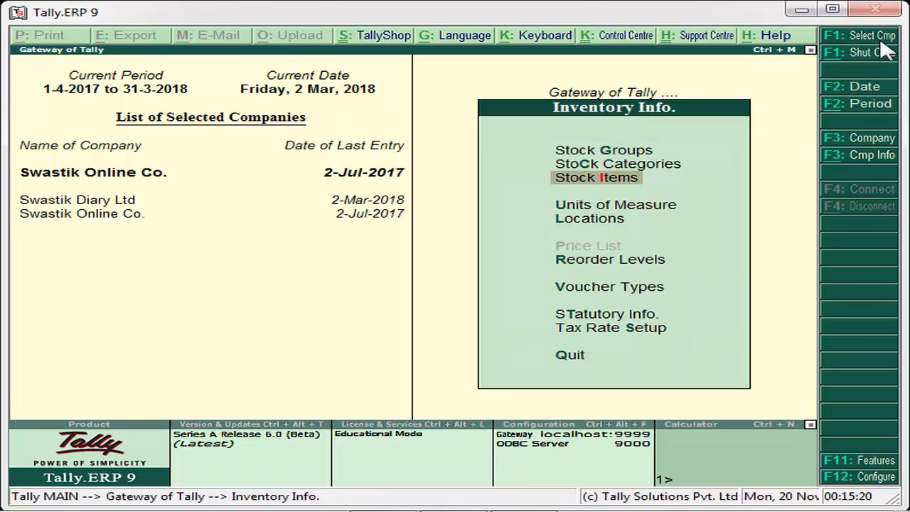
pyautogui.press('Return')
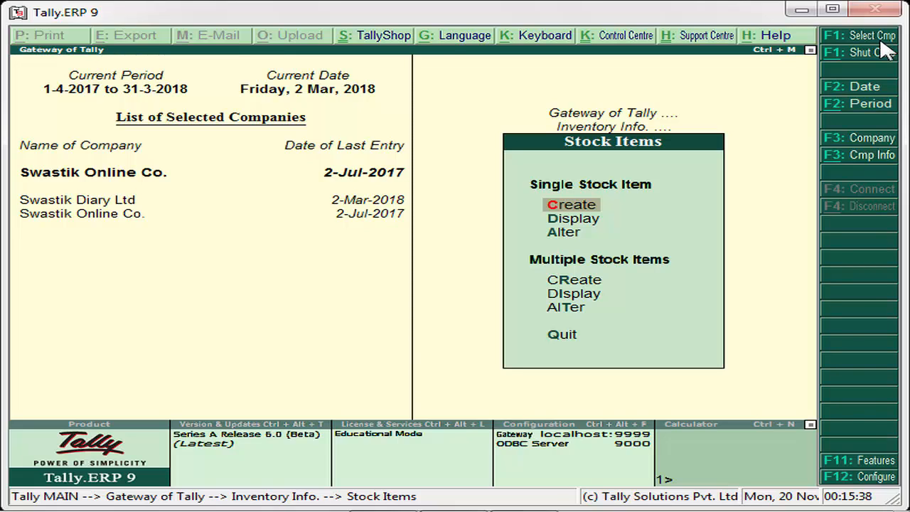
pyautogui.press('Return')
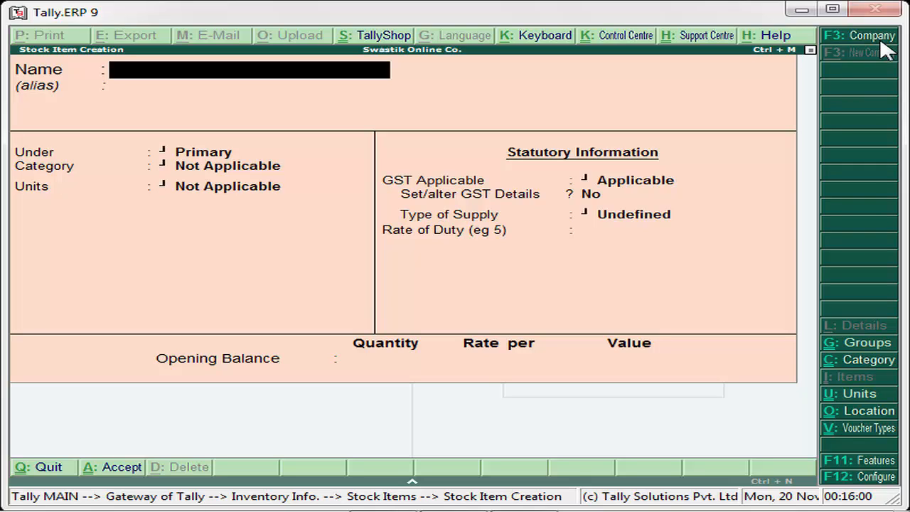
# Enter Kids Shirt 32 as the item name and 009 as its alias.
pyautogui.write('Kids S')
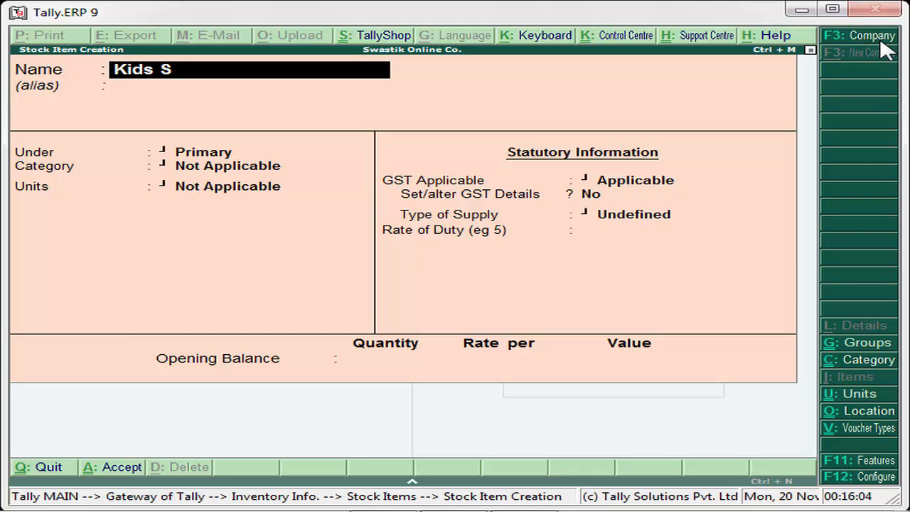
pyautogui.write('hirt 32')
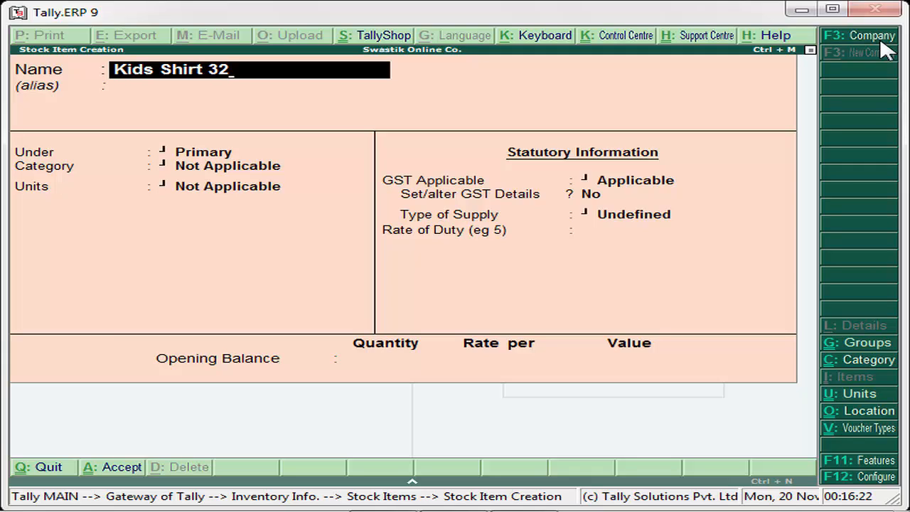
pyautogui.press('Return')
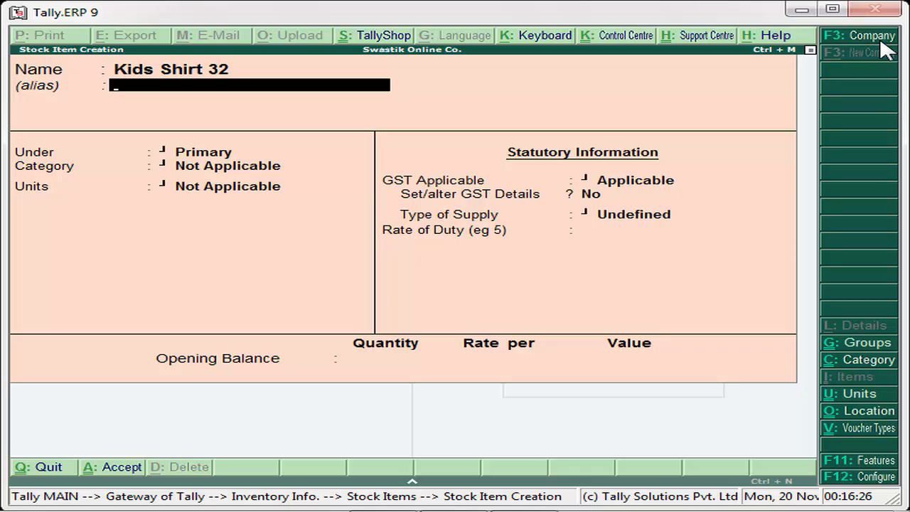
pyautogui.write('009')
# In Stock Item Configuration (F12), set part numbers, description and remarks to Yes and accept.
pyautogui.press('F12')
pyautogui.press('Return')
pyautogui.press('Return')
pyautogui.press('Return')
pyautogui.press('Return')
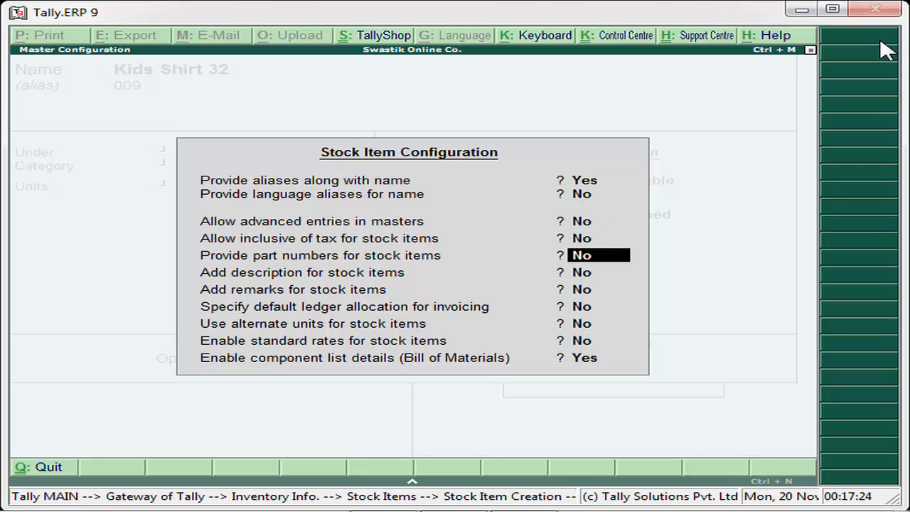
pyautogui.write('y')
pyautogui.press('Return')
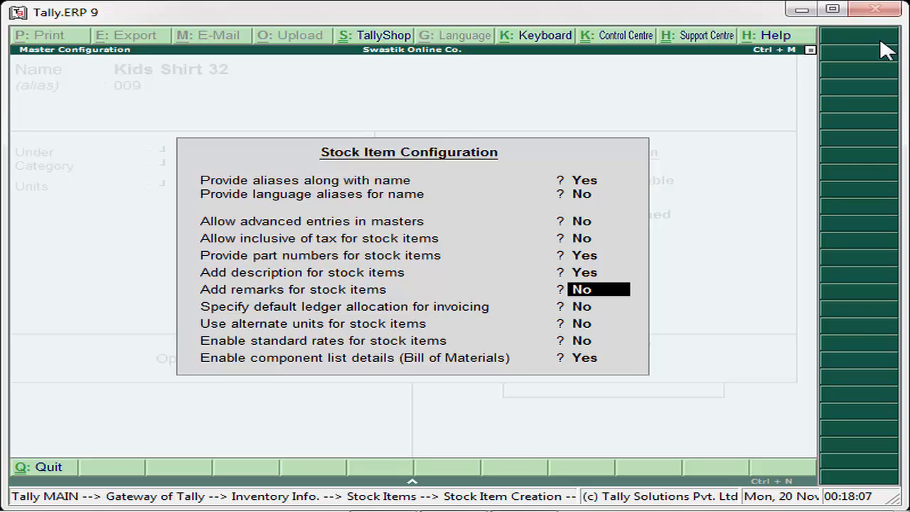
pyautogui.write('y')
pyautogui.press('Return')
pyautogui.press('Return')
pyautogui.press('Up')
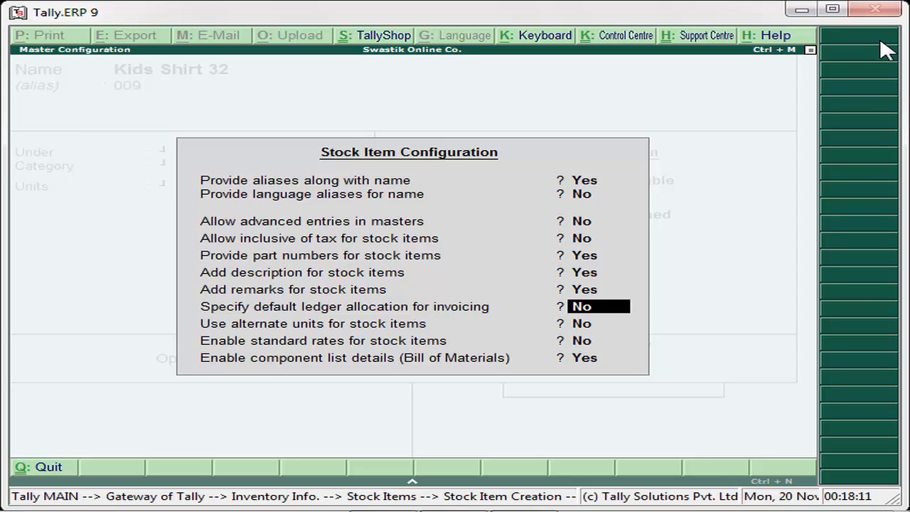
pyautogui.press('Up')
pyautogui.press('Up')
pyautogui.press('Up')
pyautogui.press('Down')
pyautogui.press('Down')
pyautogui.press('Return')
pyautogui.press('Return')
pyautogui.press('Return')
pyautogui.press('Return')
pyautogui.press('Return')
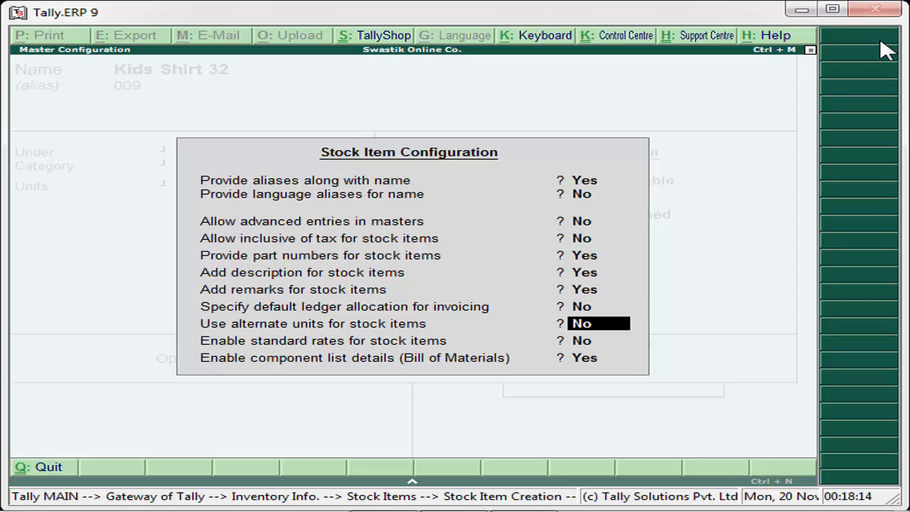
# Enter Part No. H41, description 'Shir color red, cotton,' and remark 'Don't wash machine'.
pyautogui.press('Return')
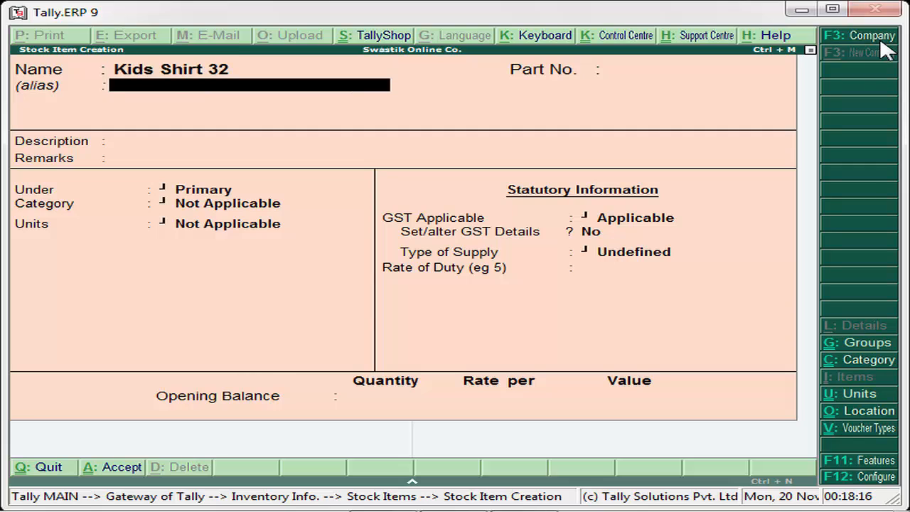
pyautogui.press('Return')
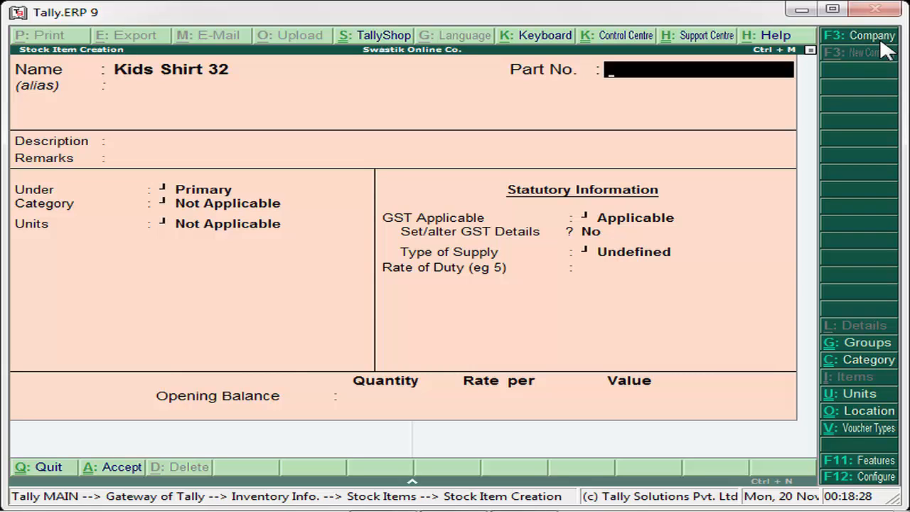
pyautogui.write('H41')
pyautogui.press('Return')
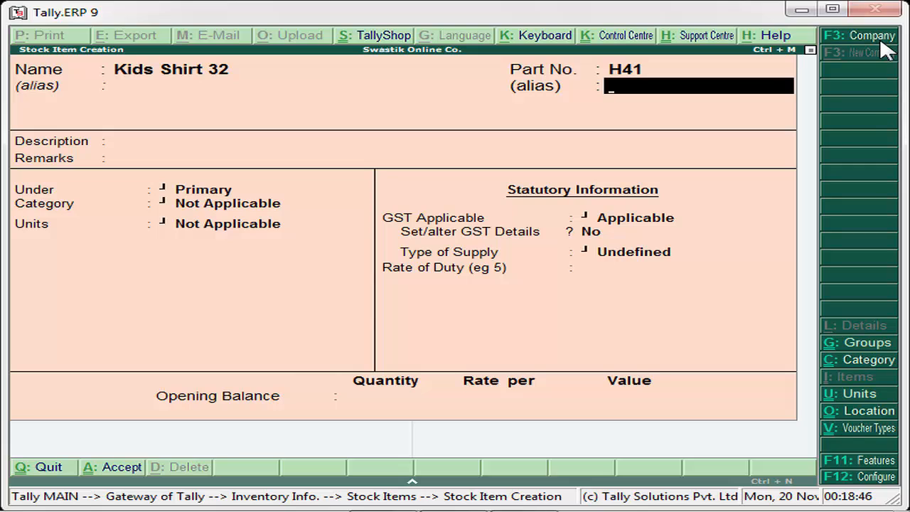
pyautogui.press('BackSpace')
pyautogui.press('BackSpace')
pyautogui.press('BackSpace')
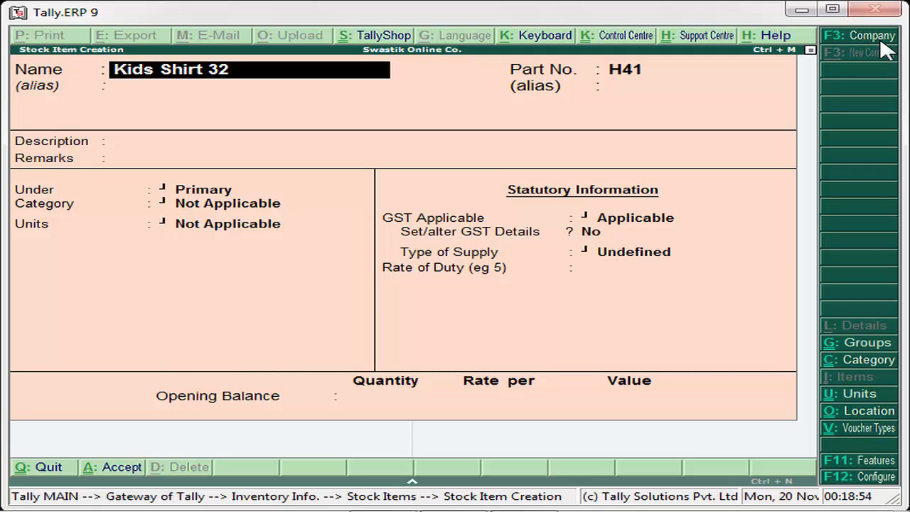
pyautogui.press('Return')
pyautogui.press('Return')
pyautogui.press('Return')
pyautogui.press('Return')
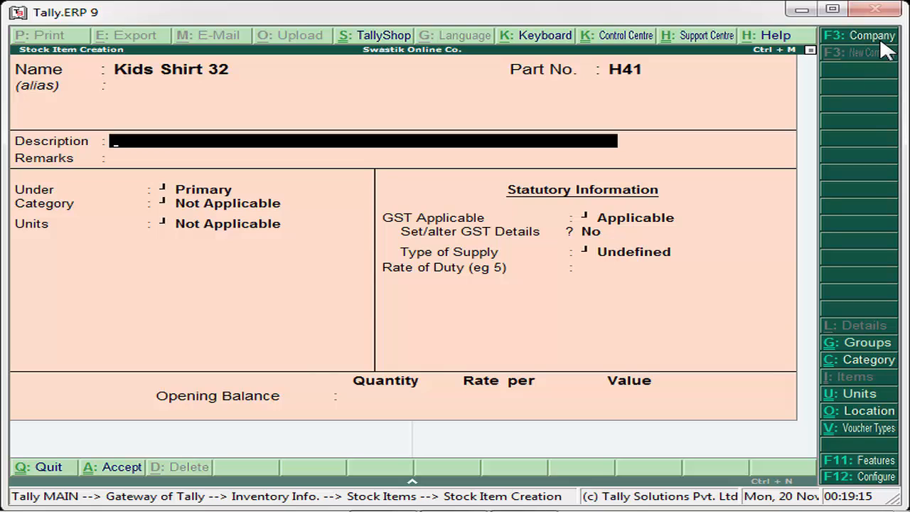
pyautogui.write('Shir color red')
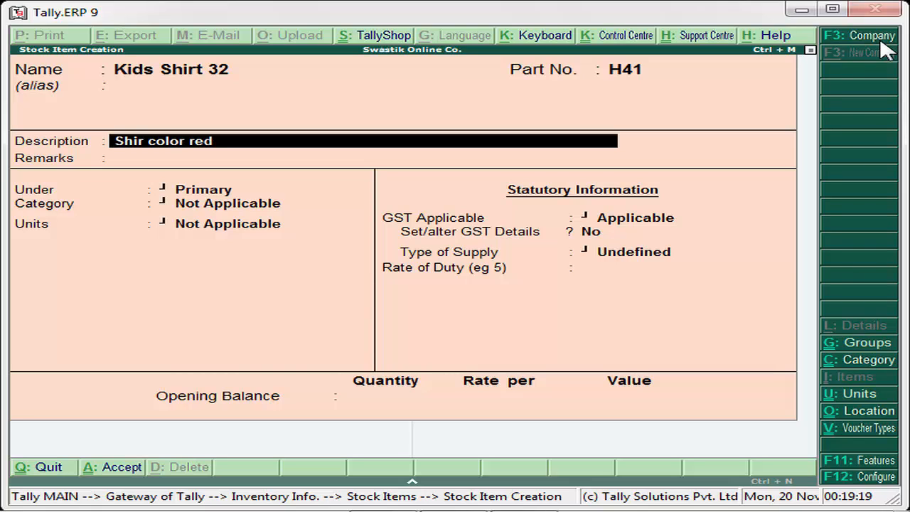
pyautogui.write(', cotton,')
pyautogui.press('Return')
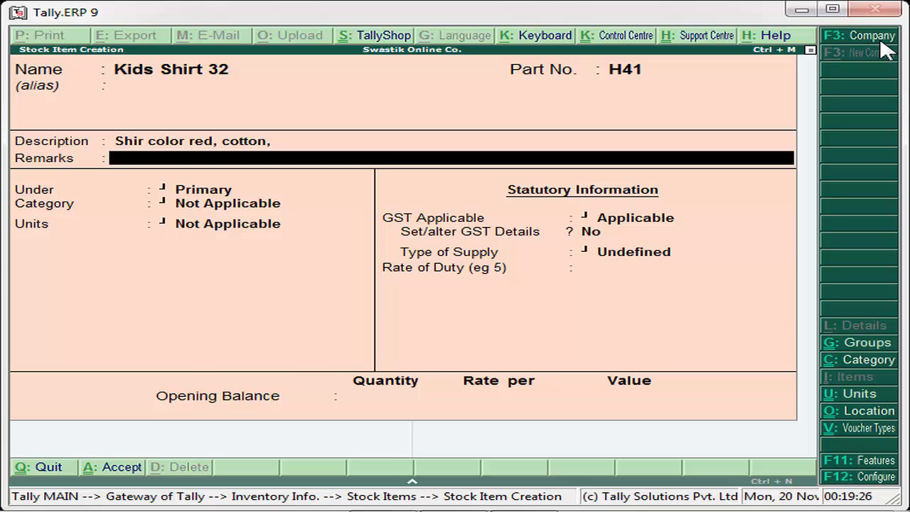
pyautogui.write("Don't wash machine")
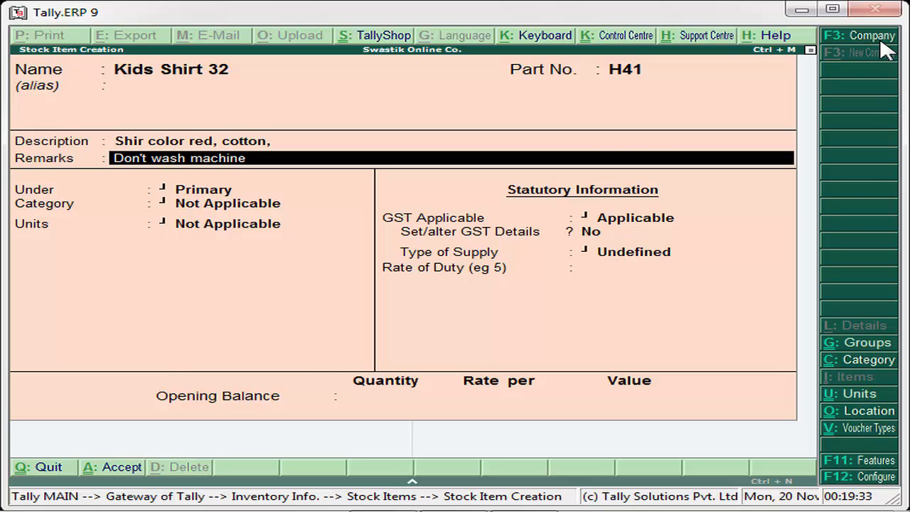
pyautogui.press('Return')
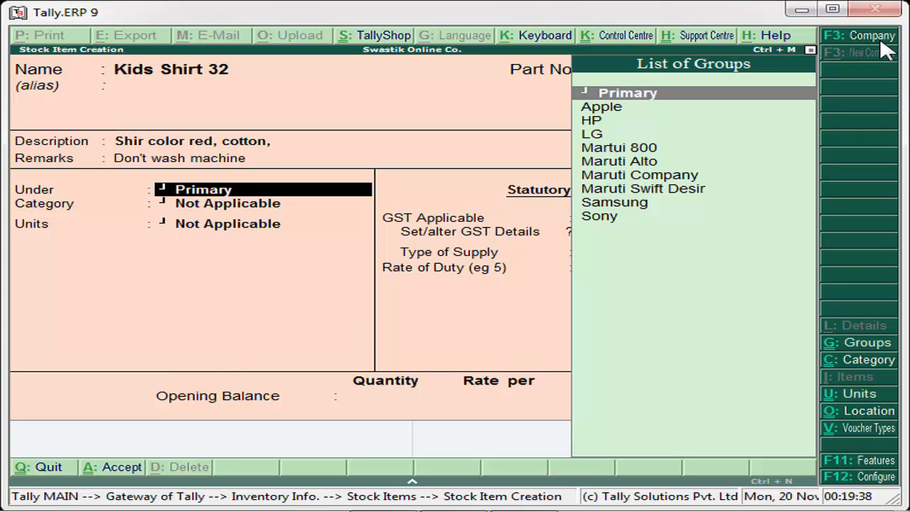
# From the Under list, create stock group Kidzee with parent Primary using Alt+C and accept it.
pyautogui.press('Down')
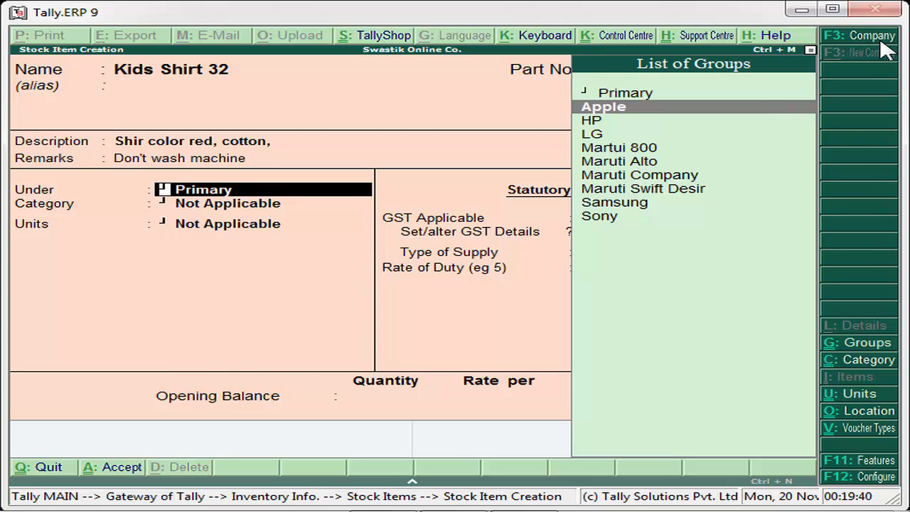
pyautogui.press('Down')
pyautogui.press('Down')
pyautogui.press('Down')
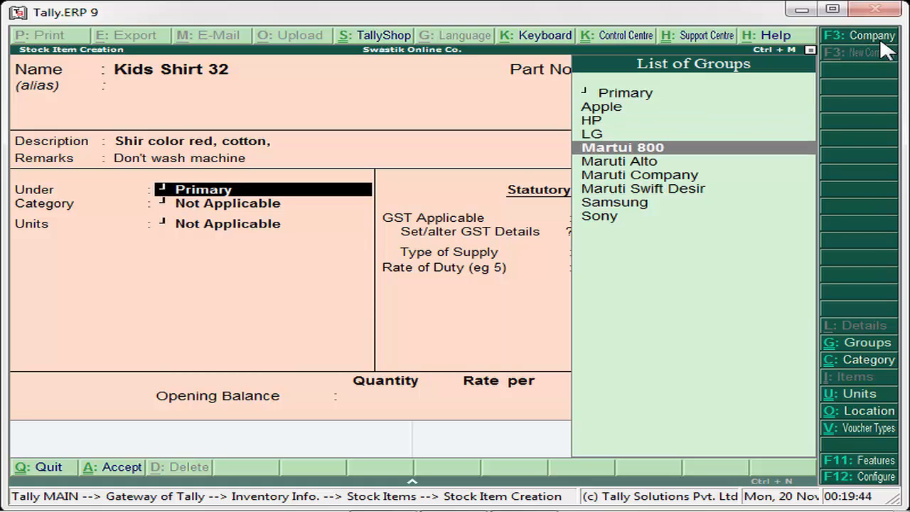
pyautogui.press('Up')
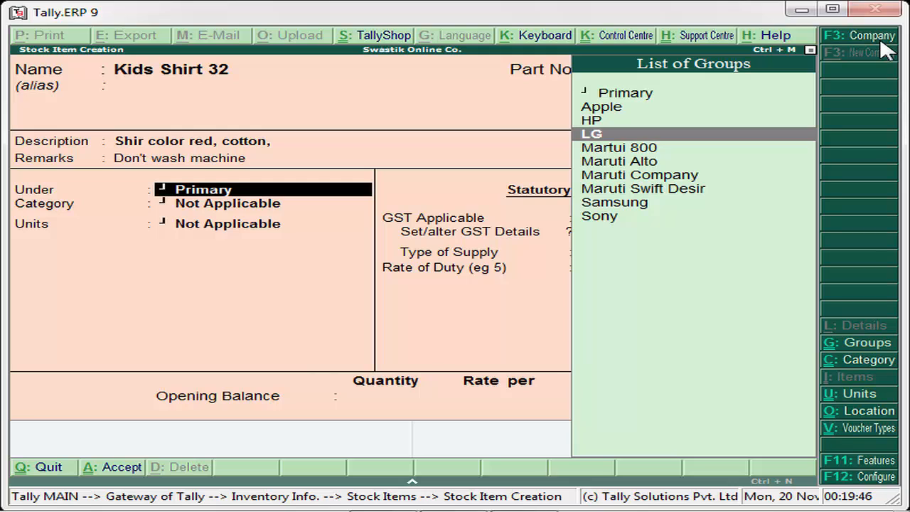
pyautogui.press('Down')
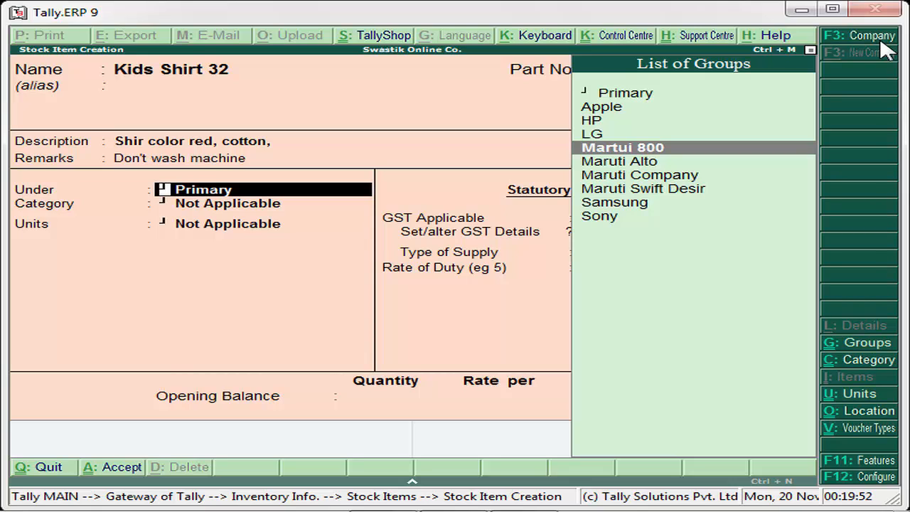
pyautogui.hotkey('alt', 'c')
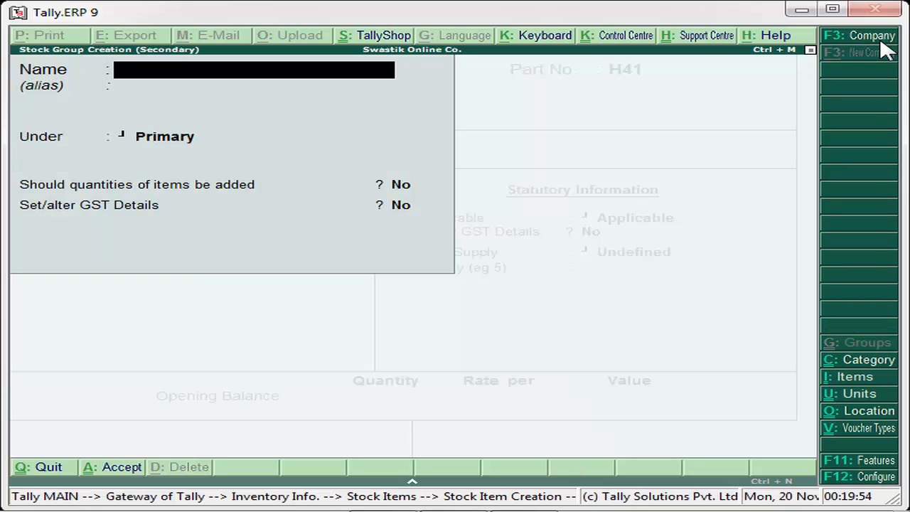
pyautogui.write('Kidzee')
pyautogui.press('Return')
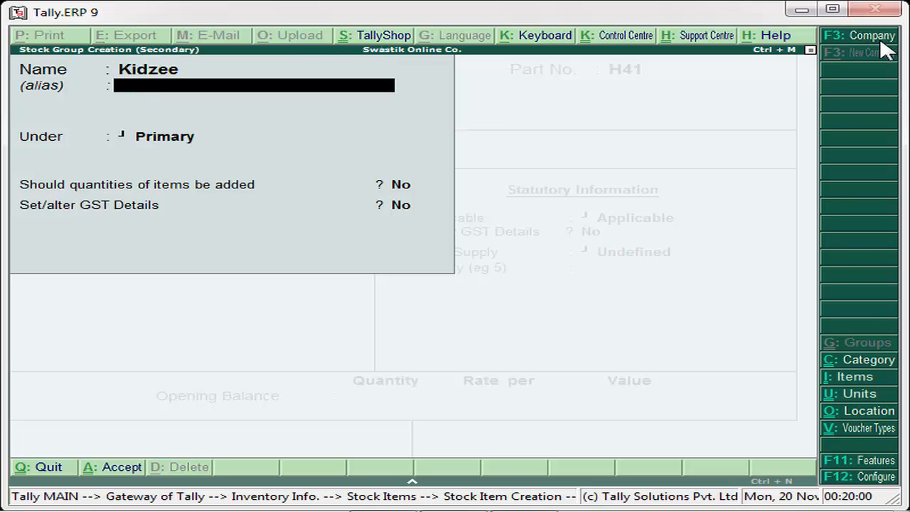
pyautogui.press('Return')
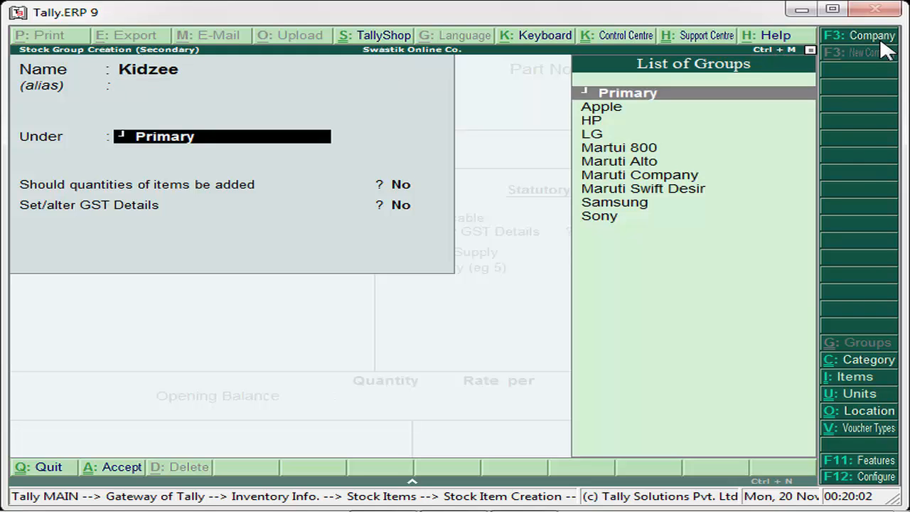
pyautogui.press('Return')
pyautogui.press('Return')
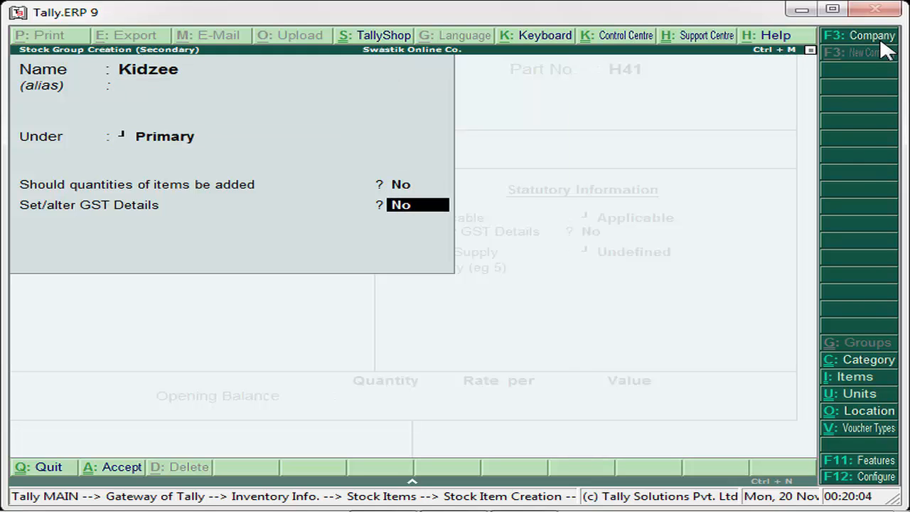
pyautogui.press('Return')
pyautogui.press('Return')
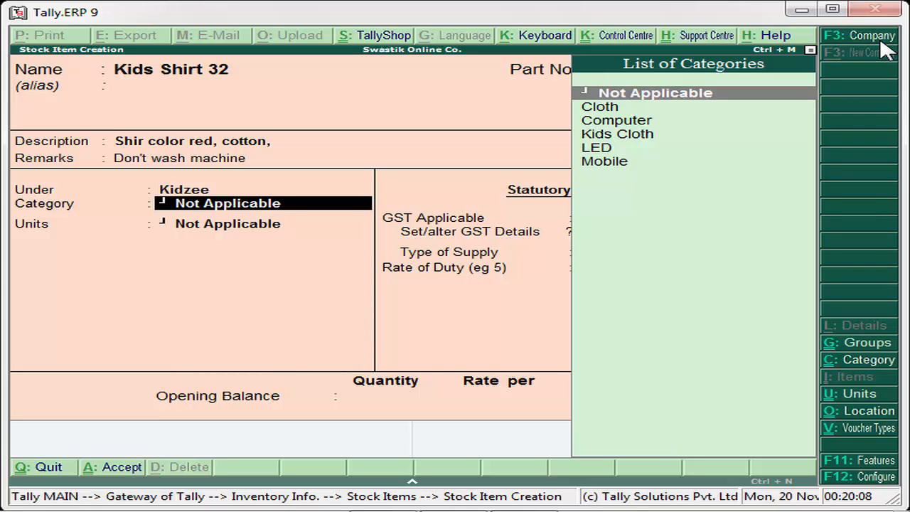
# Set Kids Shirt 32's stock category to Kids Cloth.
pyautogui.press('Down')
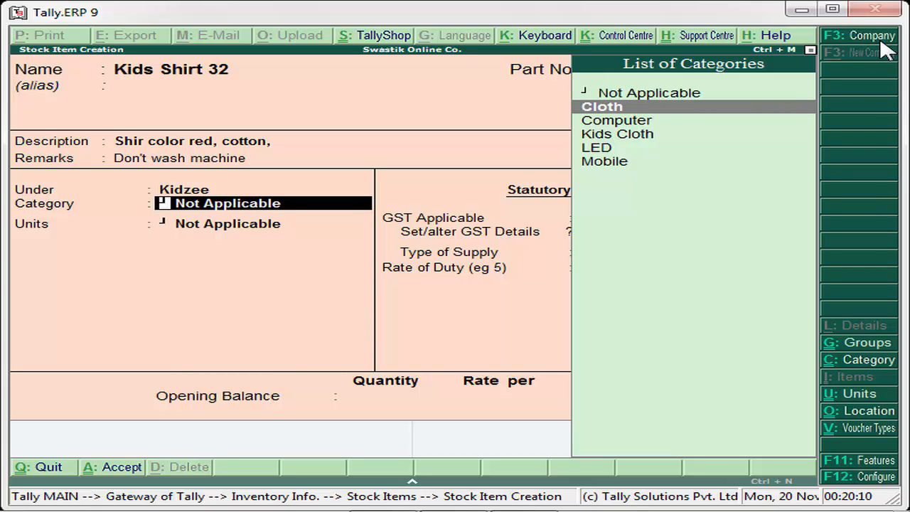
pyautogui.press('Down')
pyautogui.press('Down')
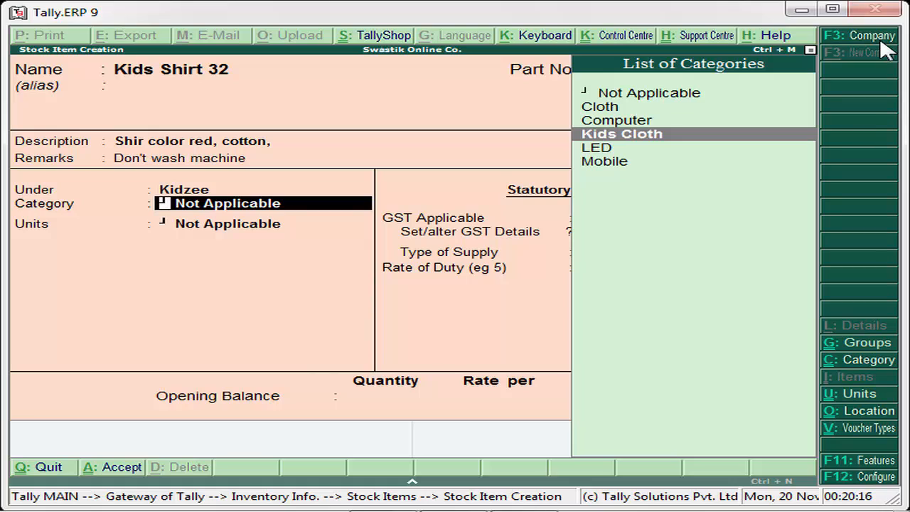
pyautogui.press('Up')
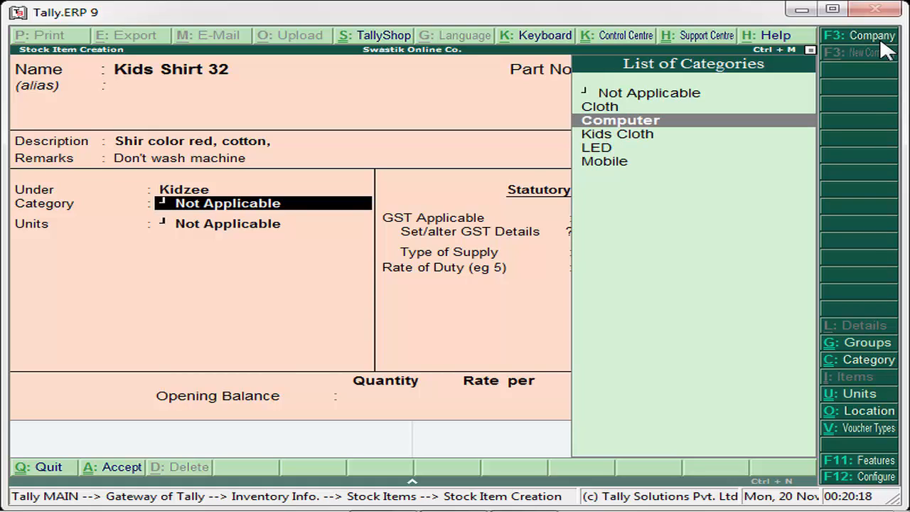
pyautogui.press('Up')
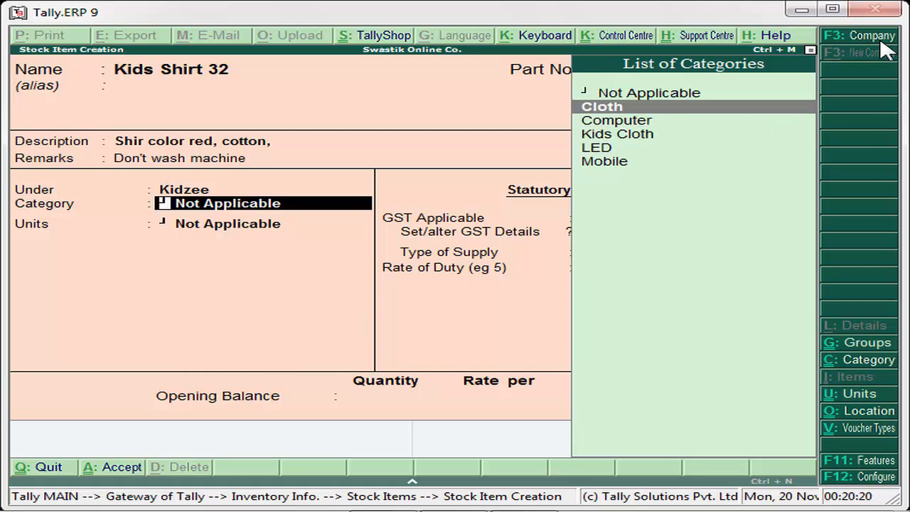
pyautogui.press('Down')
pyautogui.press('Down')
pyautogui.press('Return')
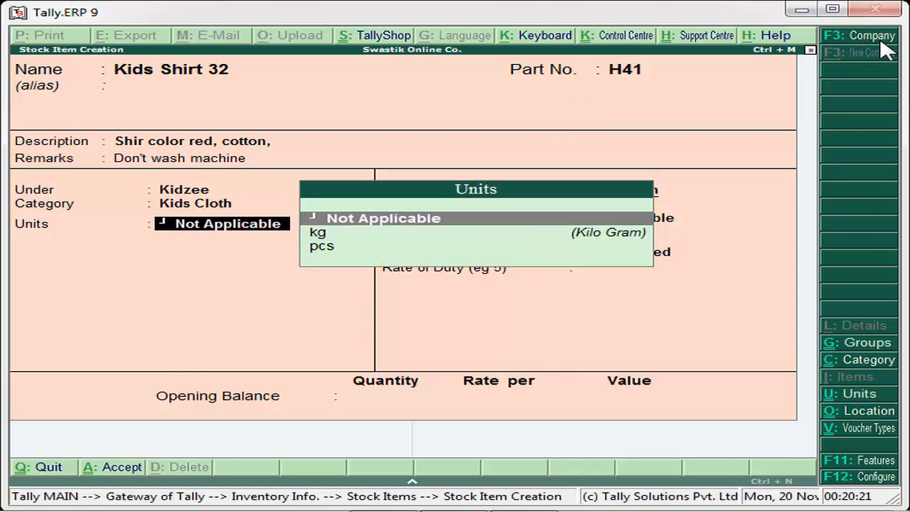
# Set the unit of measure to pcs and open the company's Inventory Features with F11.
pyautogui.press('Down')
pyautogui.press('Down')
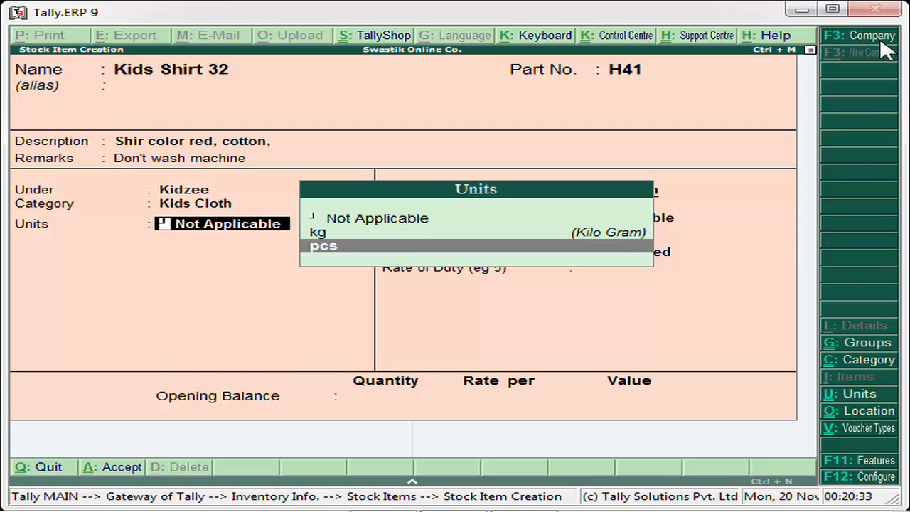
pyautogui.press('Return')
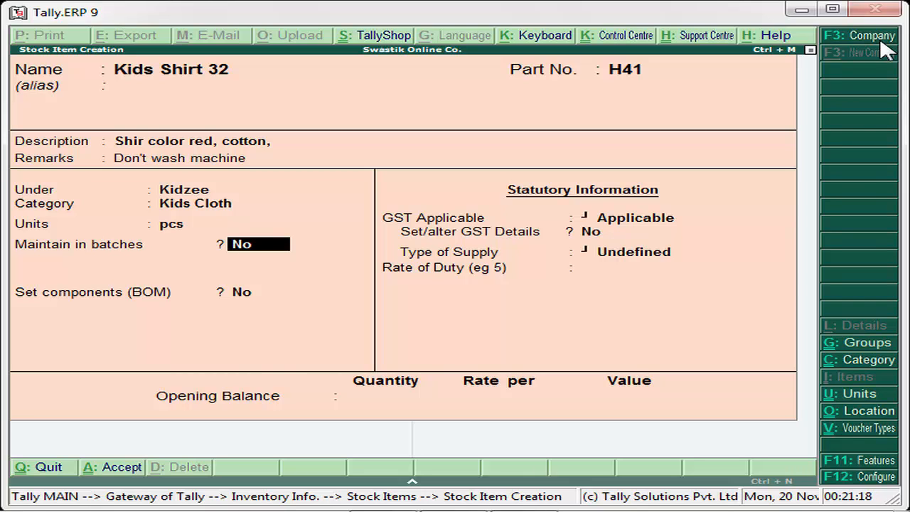
pyautogui.press('F11')
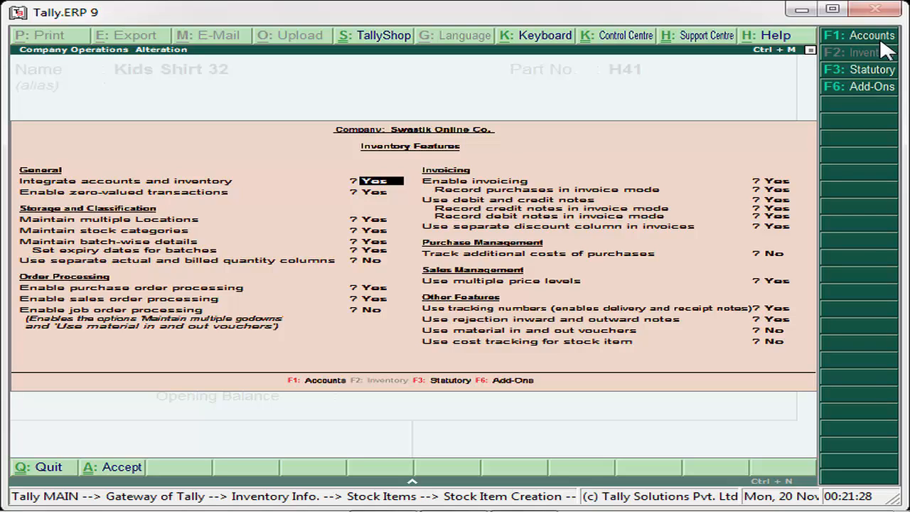
# Leave all Inventory Features unchanged, with batch-wise details and batch expiry dates enabled, and accept them.
pyautogui.press('Return')
pyautogui.press('Return')
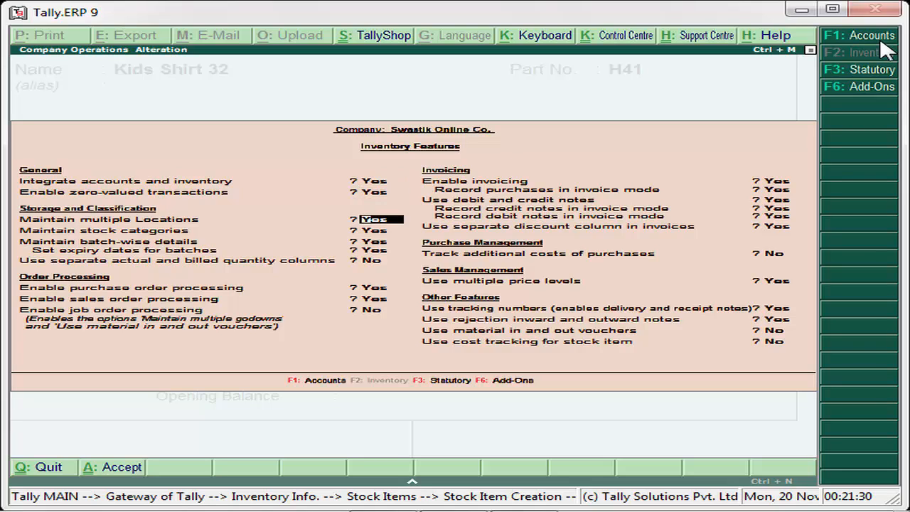
pyautogui.press('Return')
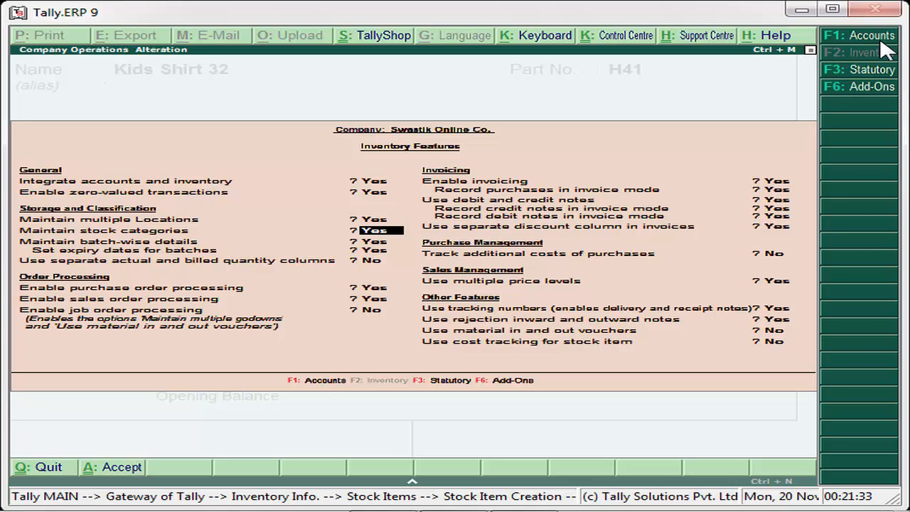
pyautogui.press('Return')
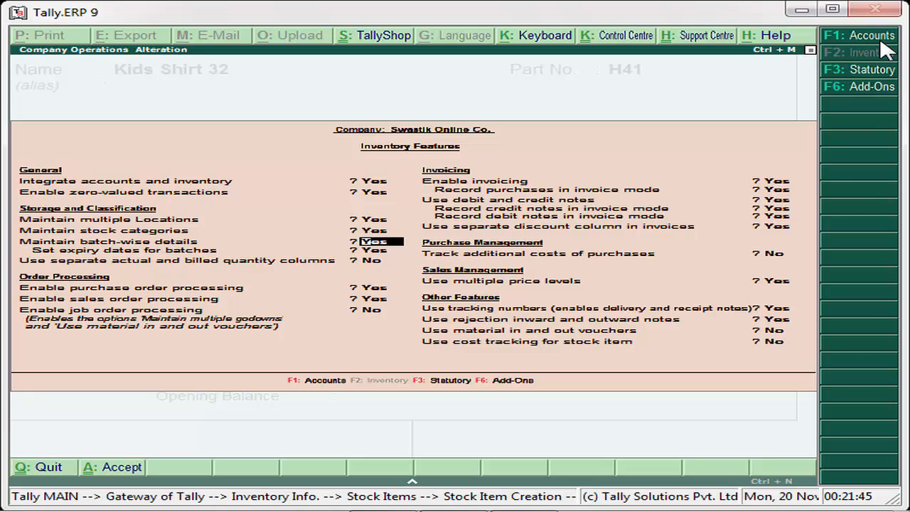
pyautogui.press('Return')
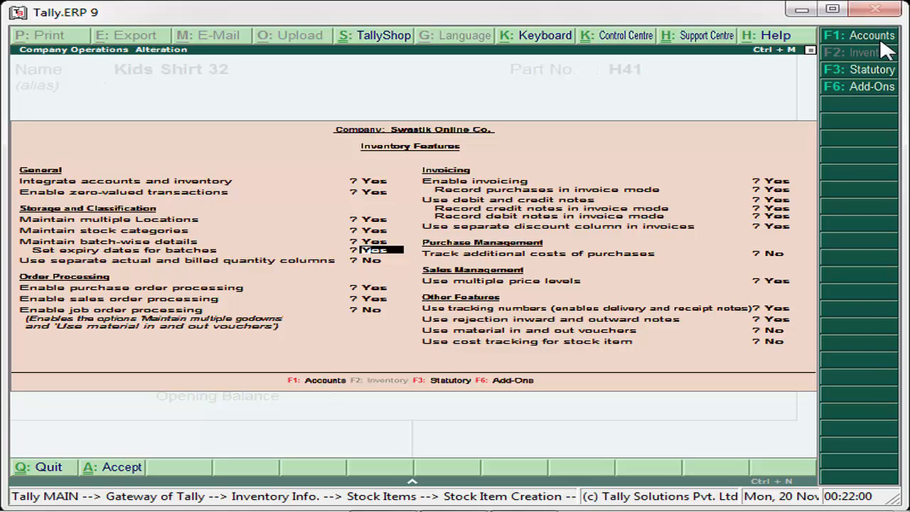
pyautogui.press('Return')
pyautogui.press('Return')
pyautogui.press('Return')
pyautogui.press('Return')
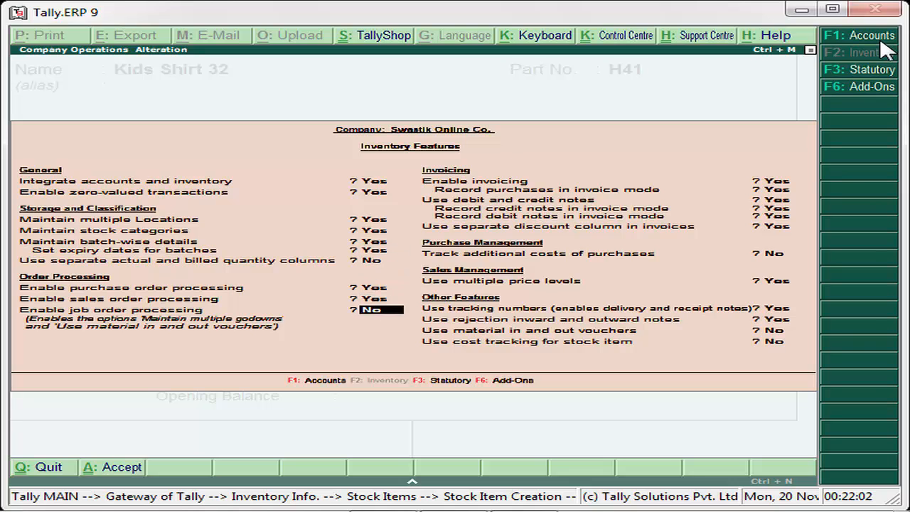
pyautogui.press('Return')
pyautogui.press('Return')
pyautogui.press('Return')
pyautogui.press('Return')
pyautogui.press('Return')
pyautogui.press('Return')
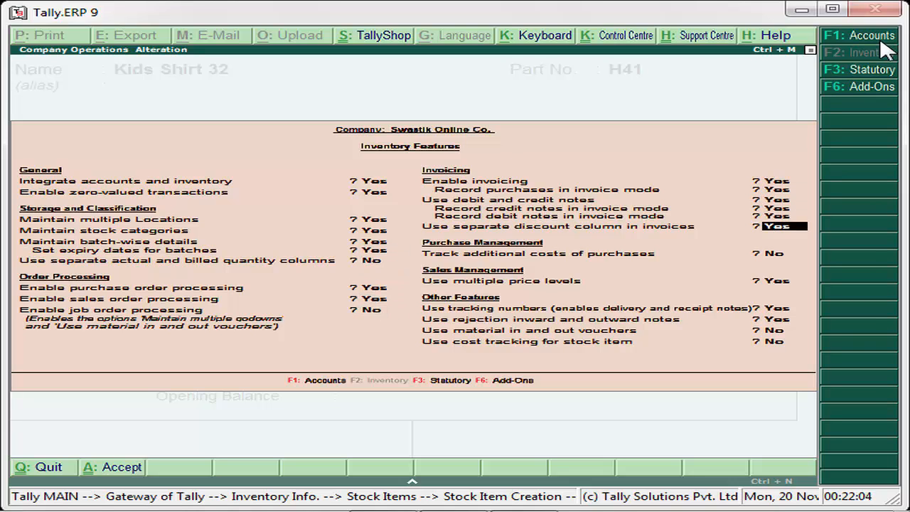
pyautogui.press('Return')
pyautogui.press('Return')
pyautogui.press('Return')
pyautogui.press('Return')
pyautogui.press('Return')
pyautogui.press('Return')
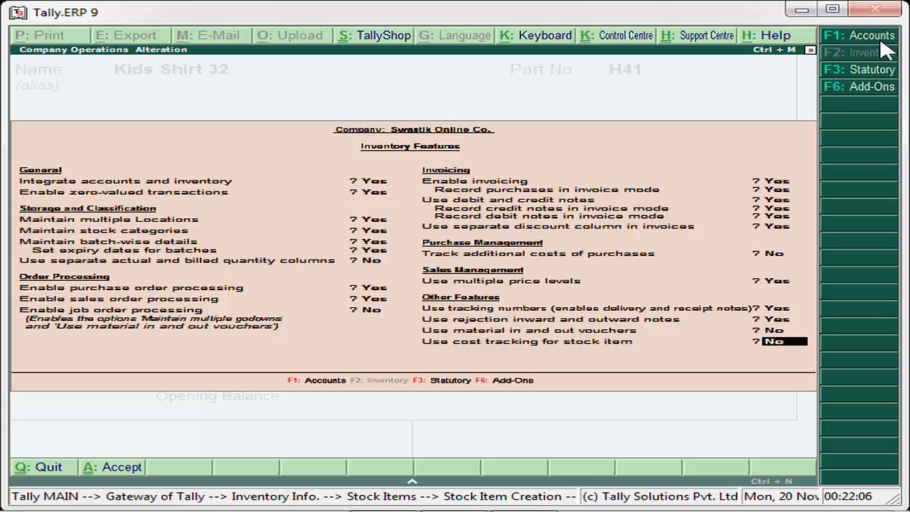
pyautogui.press('Return')
# Keep pcs as the unit and set Maintain in batches, Track date of manufacturing and Use expiry dates to Yes.
pyautogui.press('Return')
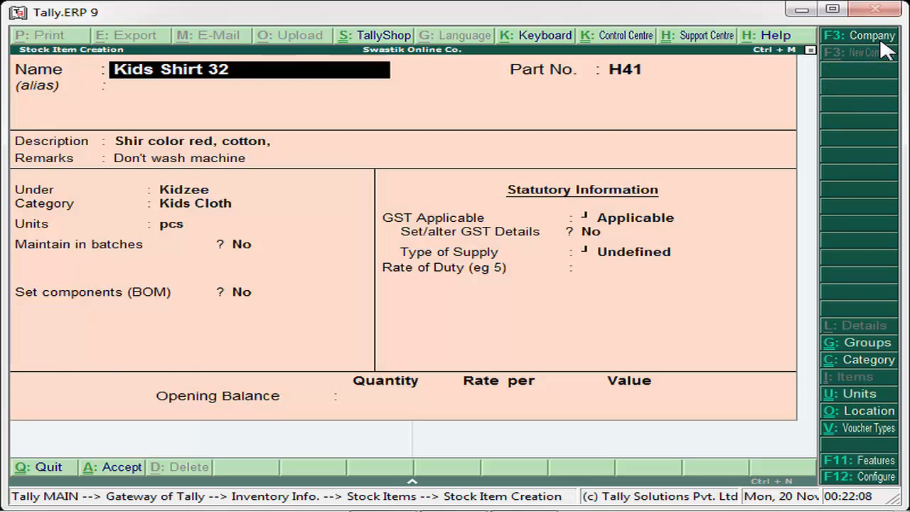
pyautogui.press('Return')
pyautogui.press('Return')
pyautogui.press('Return')
pyautogui.press('Return')
pyautogui.press('Return')
pyautogui.press('Return')
pyautogui.press('Return')
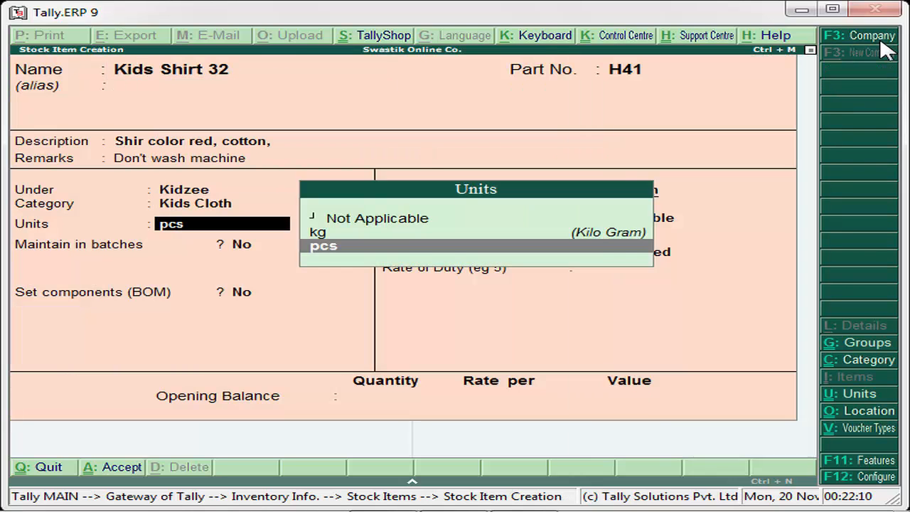
pyautogui.press('Return')
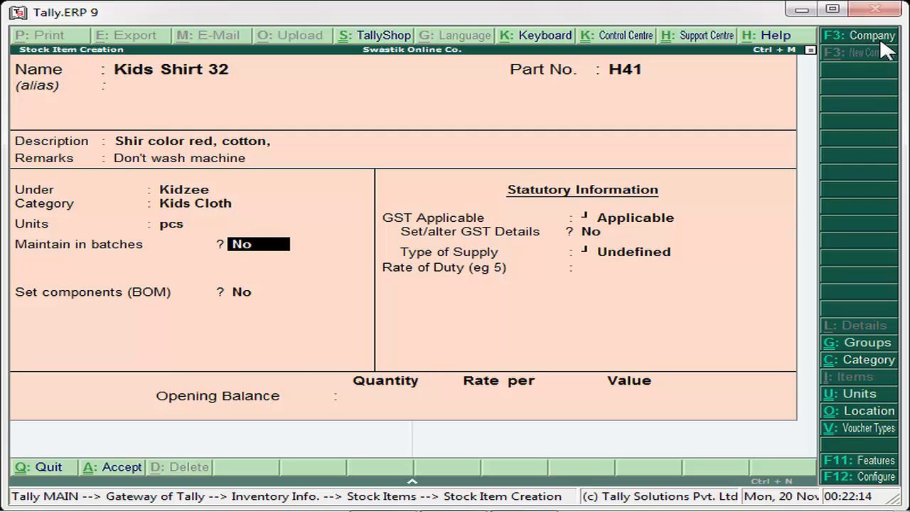
pyautogui.write('y')
pyautogui.press('Return')
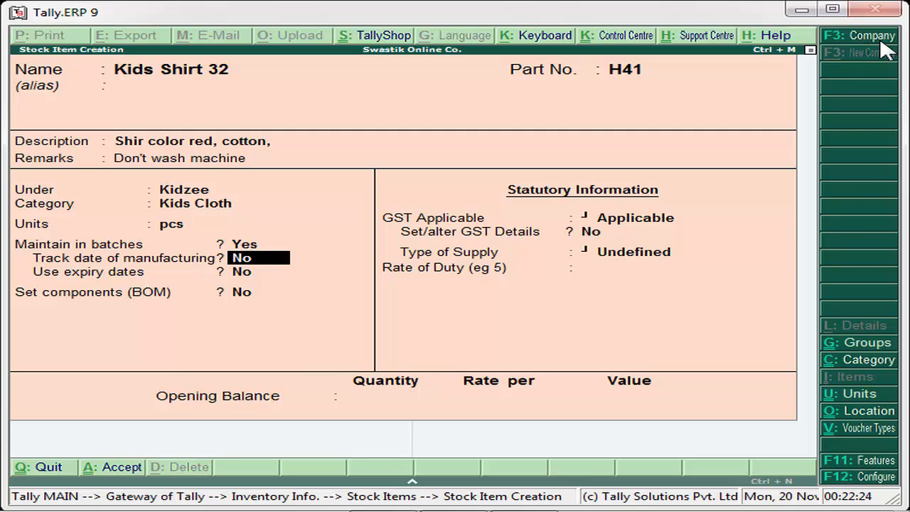
pyautogui.write('y')
pyautogui.press('Return')
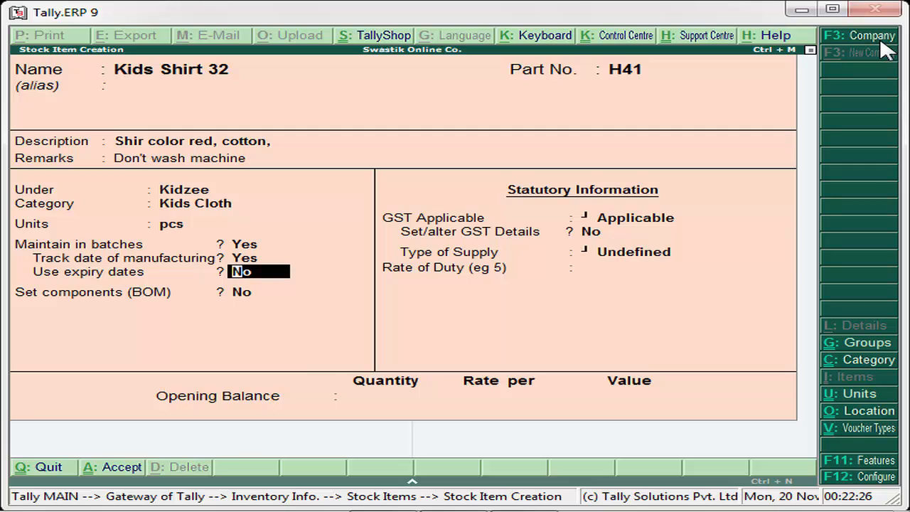
pyautogui.write('y')
pyautogui.press('Return')
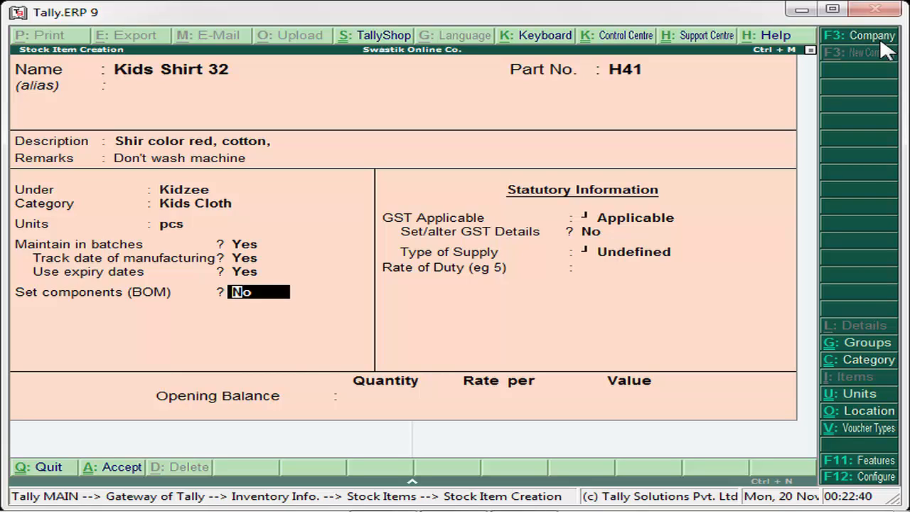
# Leave GST Applicable set to Applicable and set Set/alter GST Details to Yes.
pyautogui.press('Return')
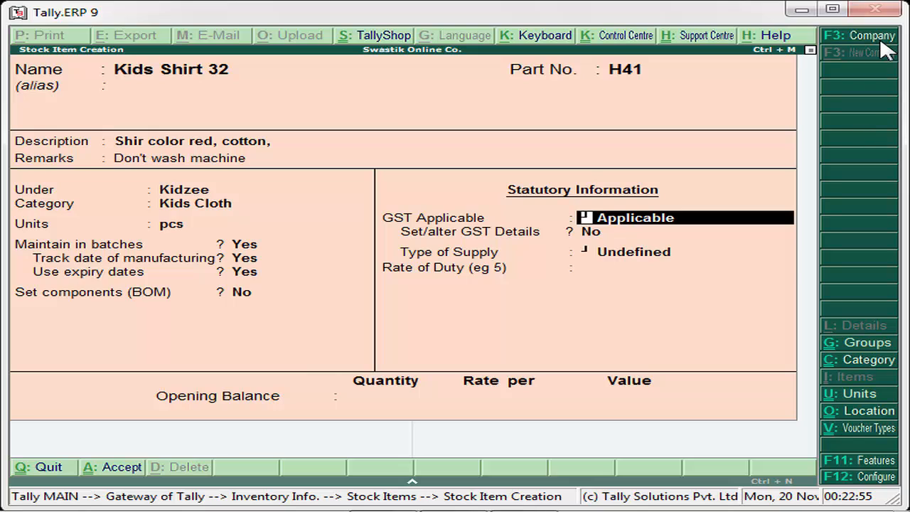
pyautogui.press('Return')
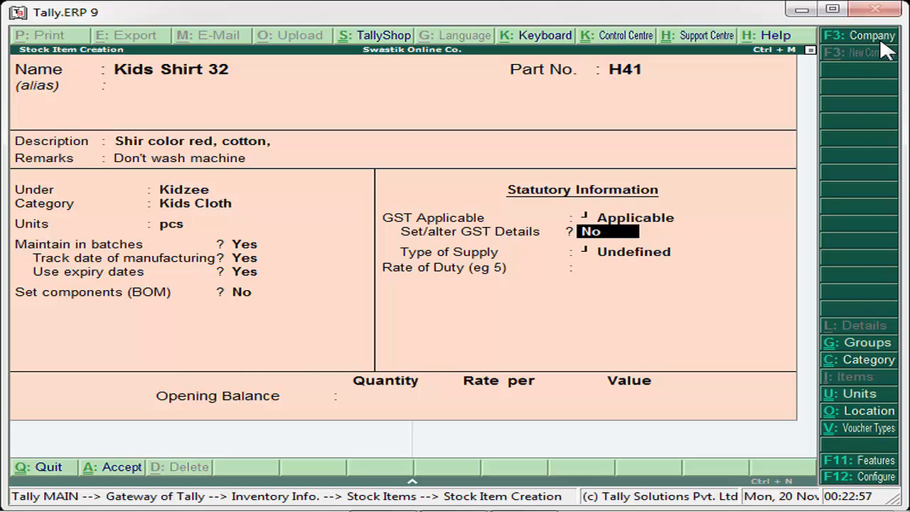
pyautogui.press('BackSpace')
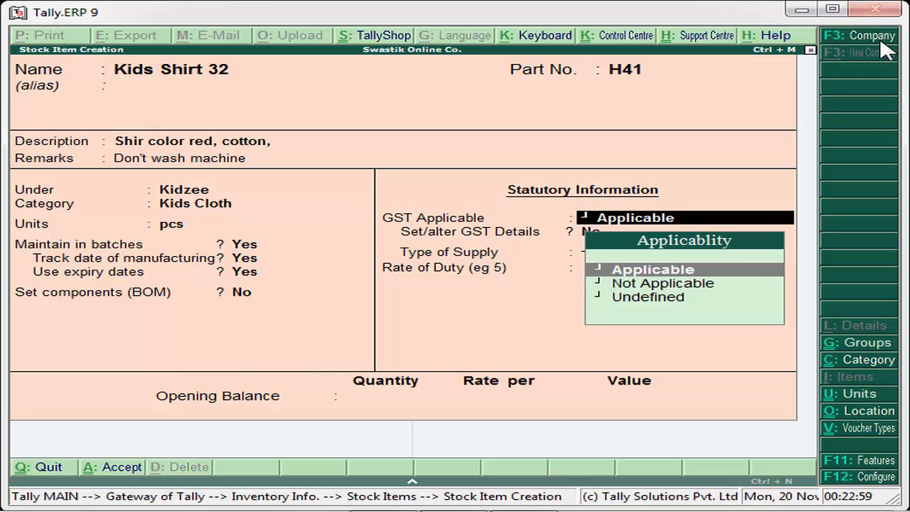
pyautogui.press('Down')
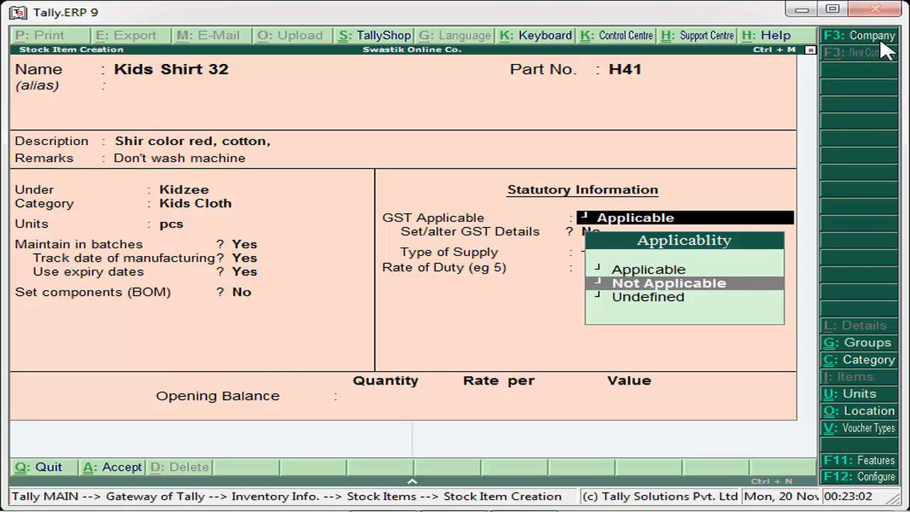
pyautogui.press('Up')
pyautogui.press('Return')
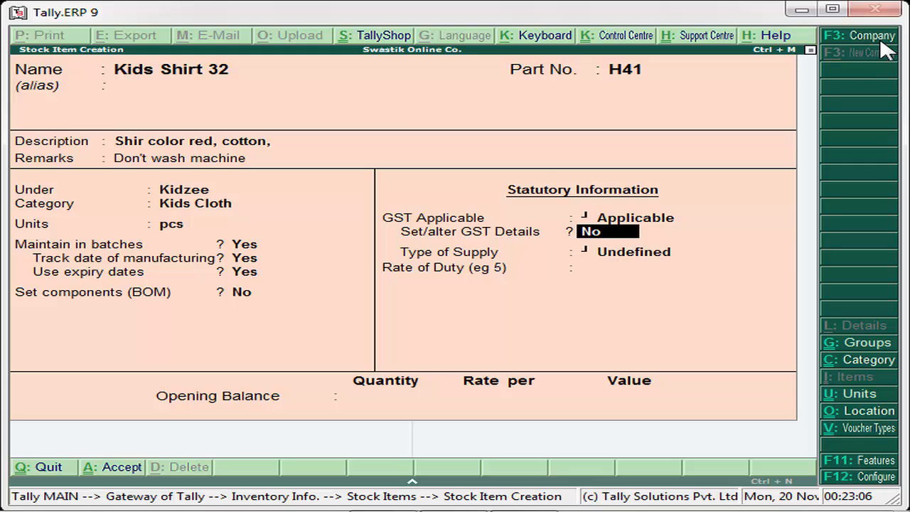
pyautogui.write('y')
pyautogui.press('Return')
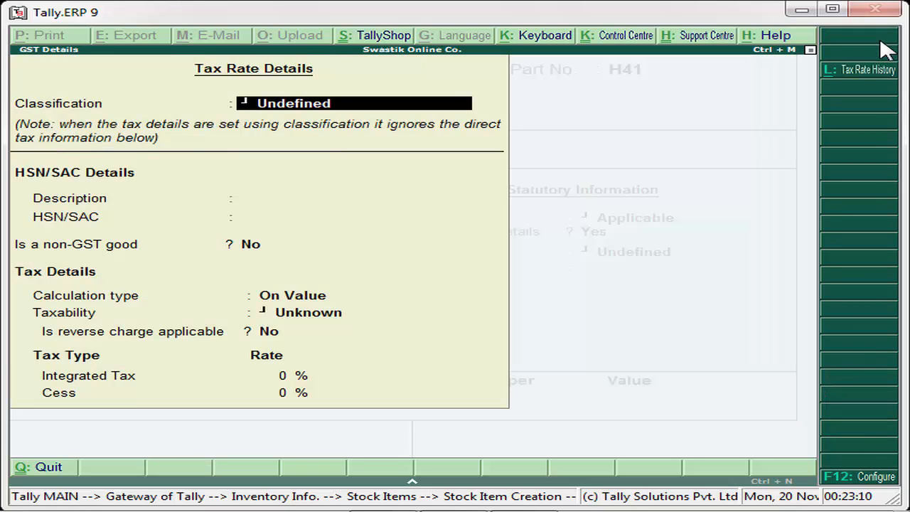
# Set the GST classification to Undefined, leaving the HSN/SAC description and code blank.
pyautogui.write('S')
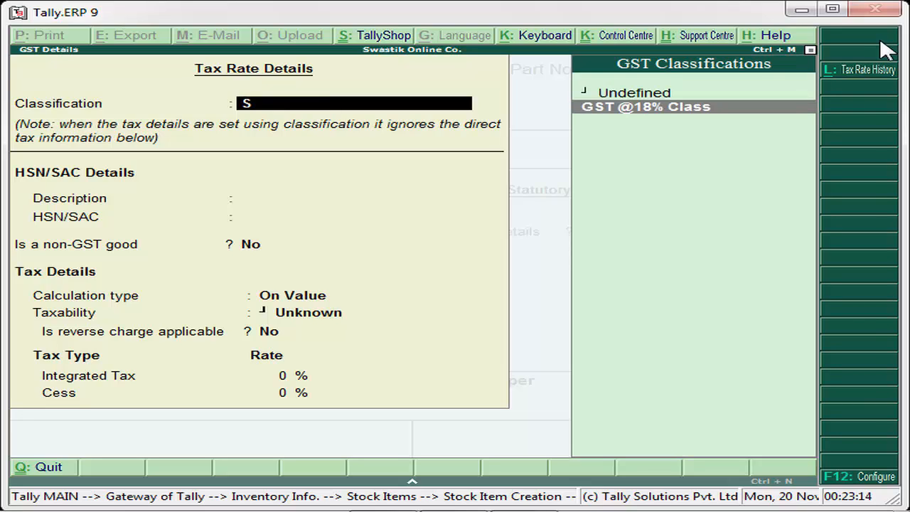
pyautogui.press('BackSpace')
pyautogui.press('Return')
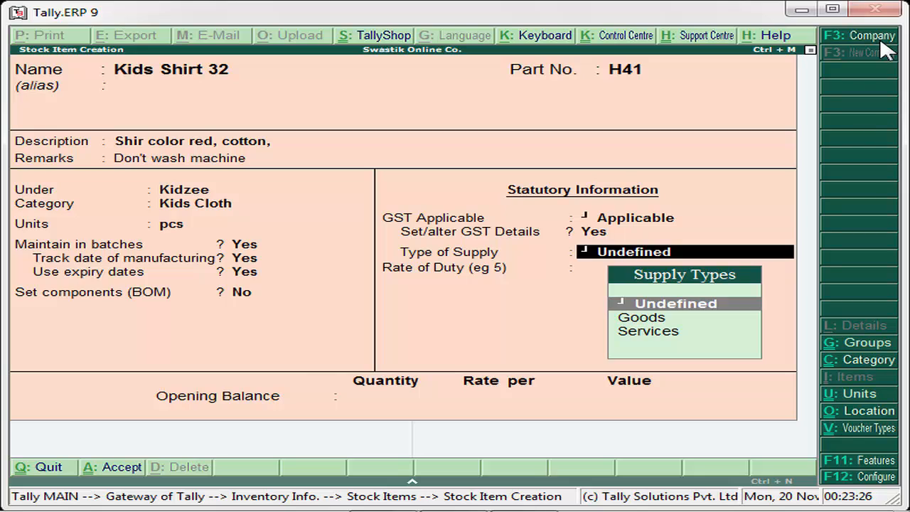
pyautogui.press('BackSpace')
pyautogui.press('Return')
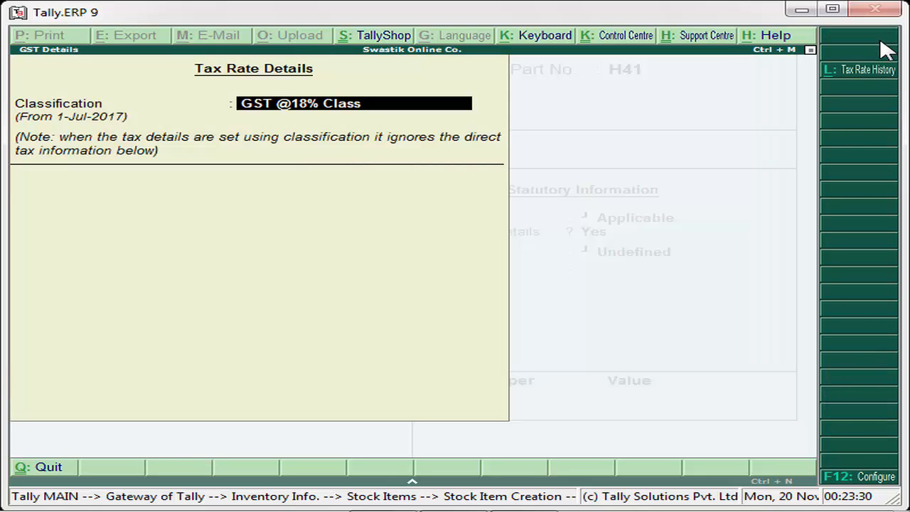
pyautogui.write('N')
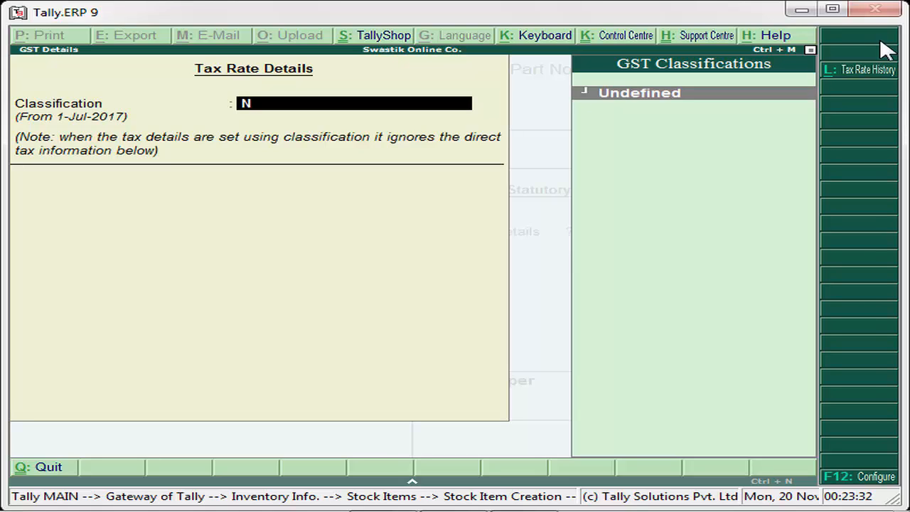
pyautogui.press('Return')
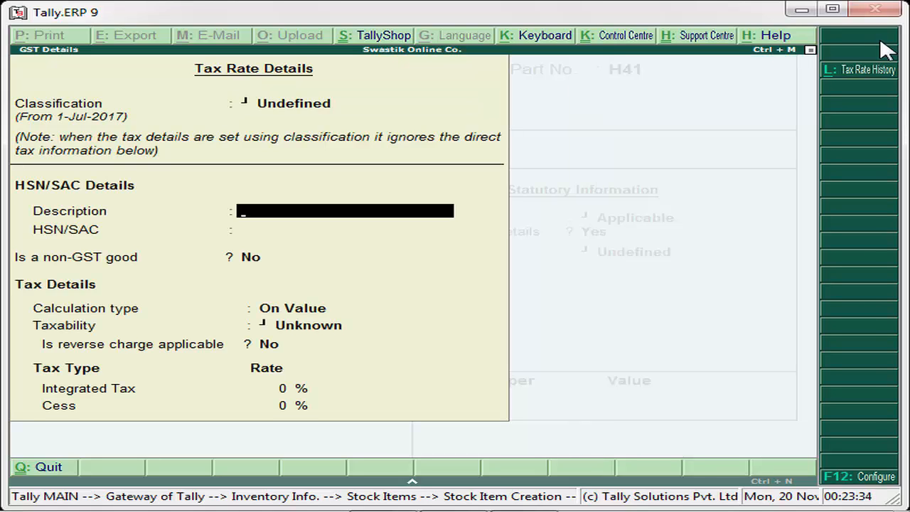
pyautogui.press('Return')
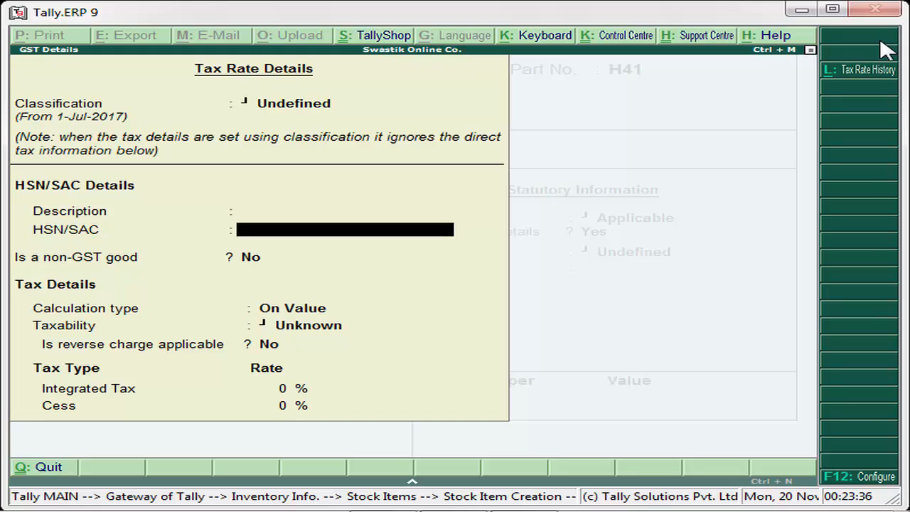
pyautogui.press('Return')
pyautogui.press('Return')
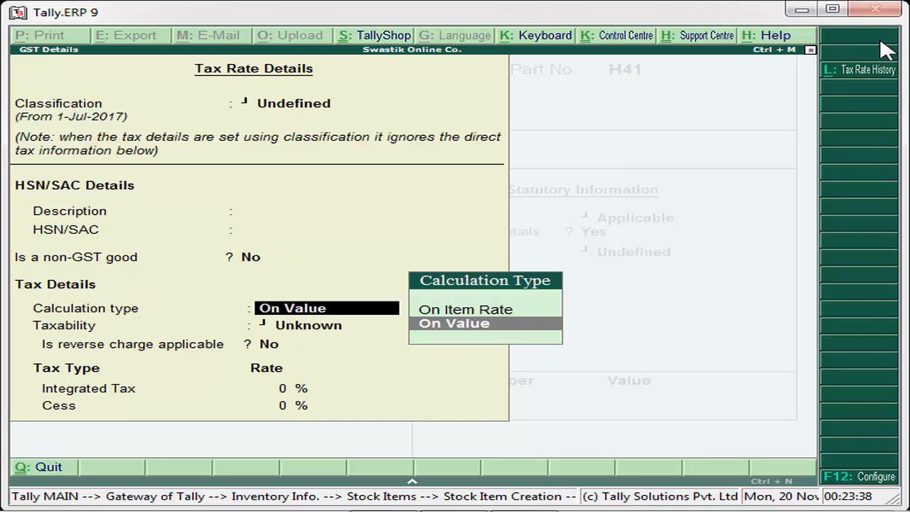
pyautogui.press('Return')
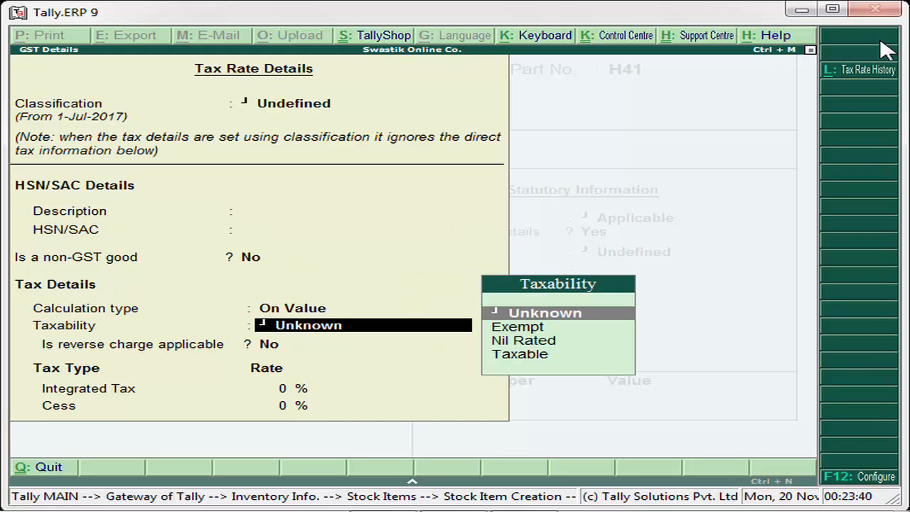
# Keep calculation type as On Value and set taxability to Taxable.
pyautogui.press('BackSpace')
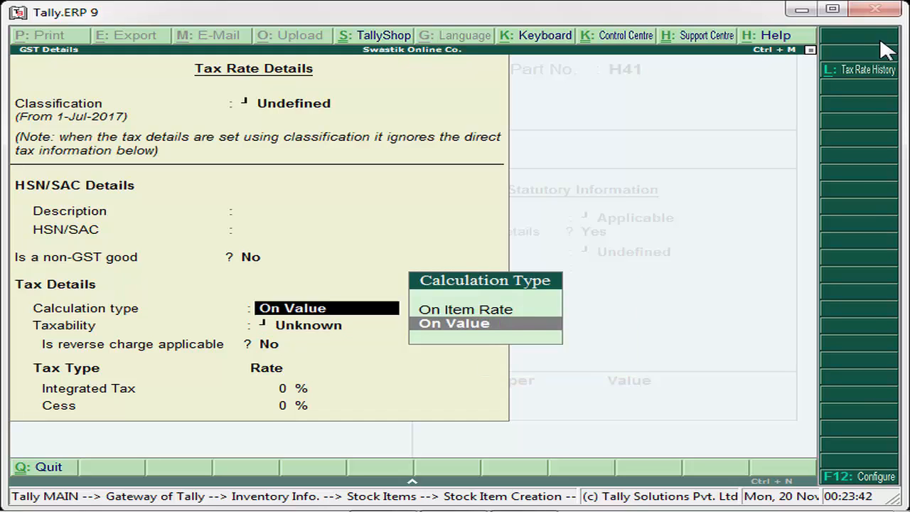
pyautogui.press('Return')
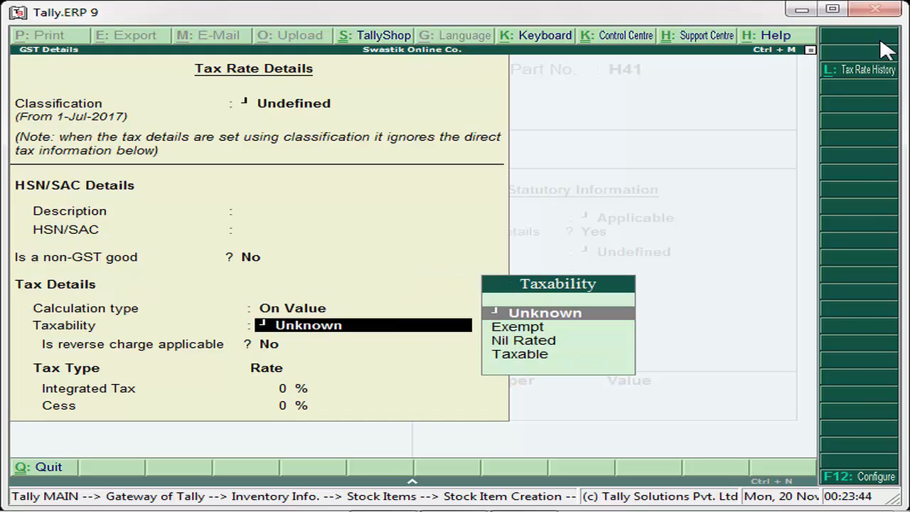
pyautogui.press('Down')
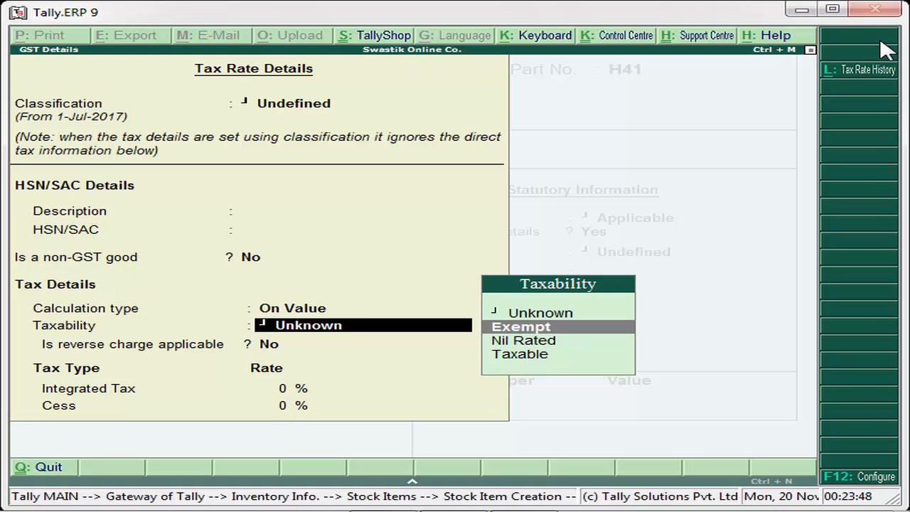
pyautogui.press('Down')
pyautogui.press('Down')
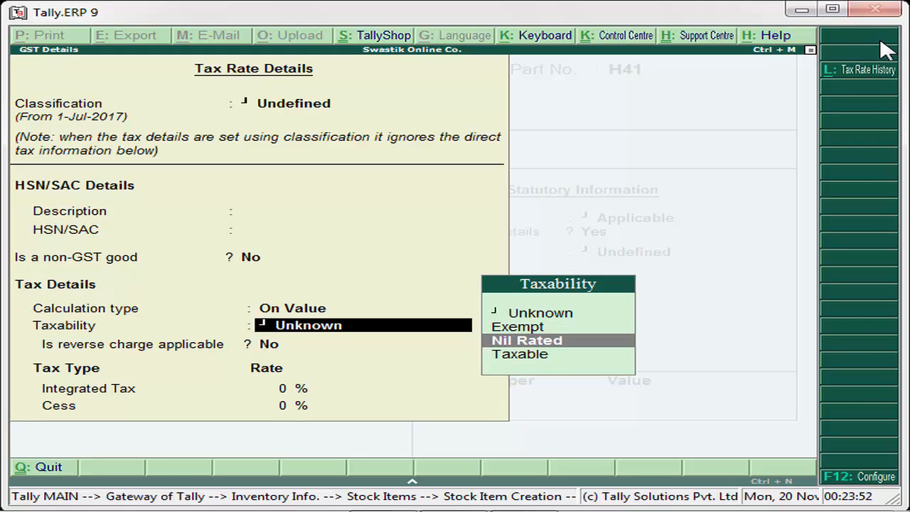
pyautogui.press('Up')
pyautogui.press('Up')
pyautogui.press('Down')
pyautogui.press('Down')
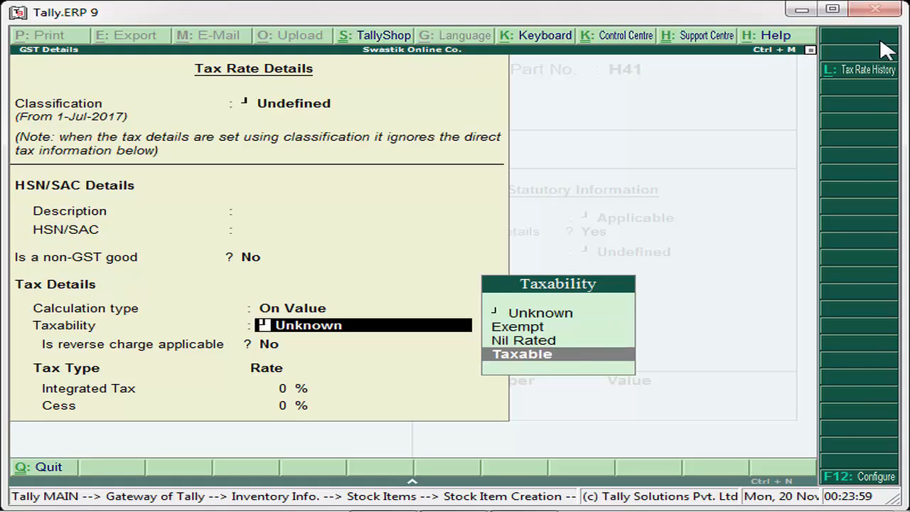
pyautogui.press('Return')
pyautogui.press('Return')
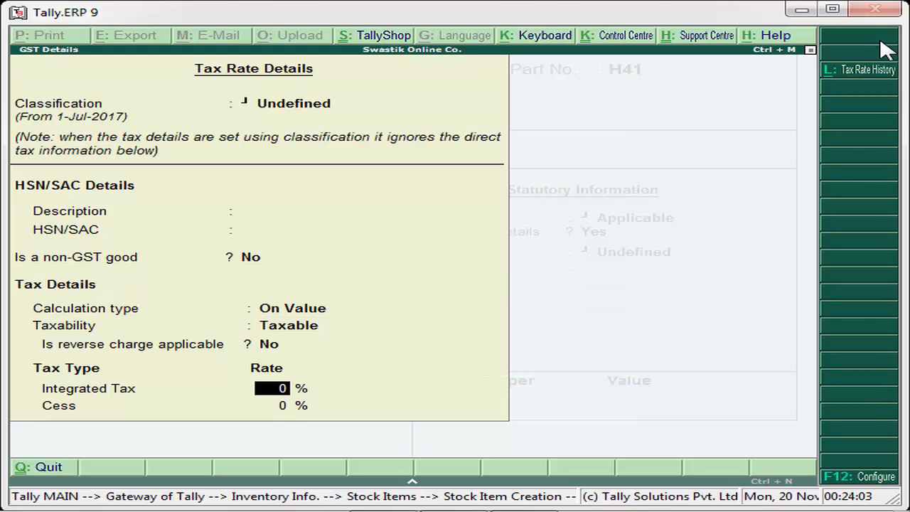
pyautogui.press('Up')
pyautogui.press('Up')
pyautogui.press('Up')
pyautogui.press('Up')
pyautogui.press('Up')
pyautogui.press('Up')
pyautogui.press('Up')
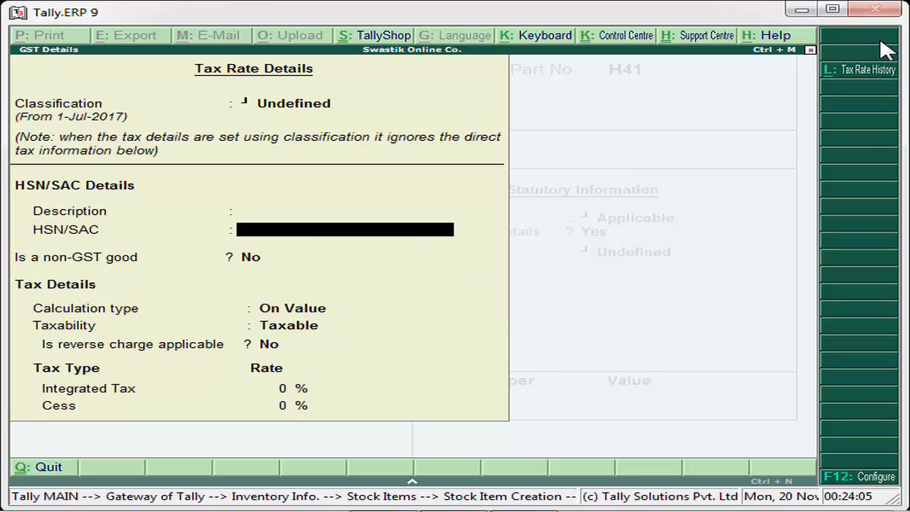
pyautogui.press('Down')
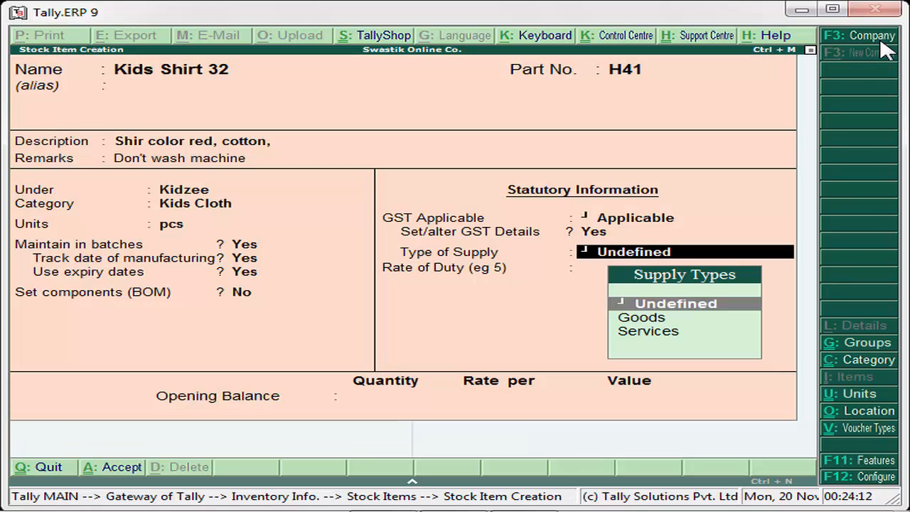
# Accept the GST details, then set type of supply to Goods with an 18 rate of duty and save the item.
pyautogui.hotkey('ctrl', 'a')
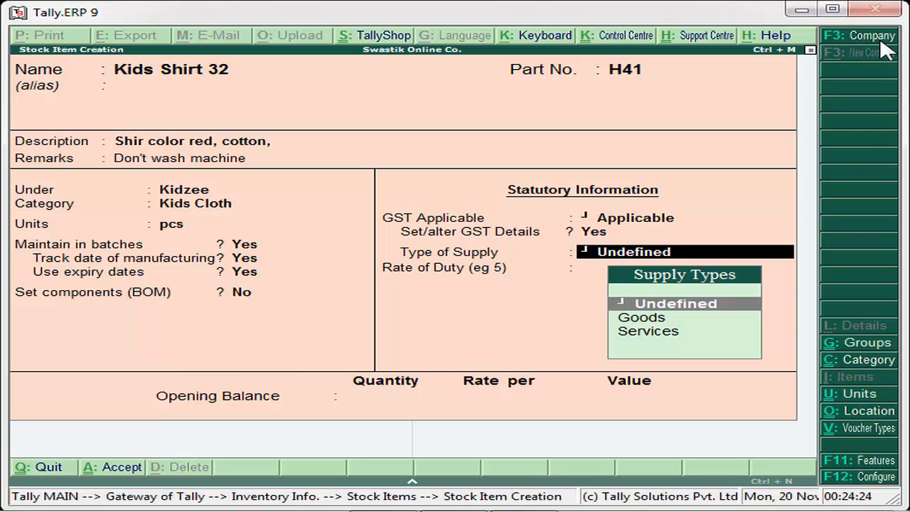
pyautogui.press('Down')
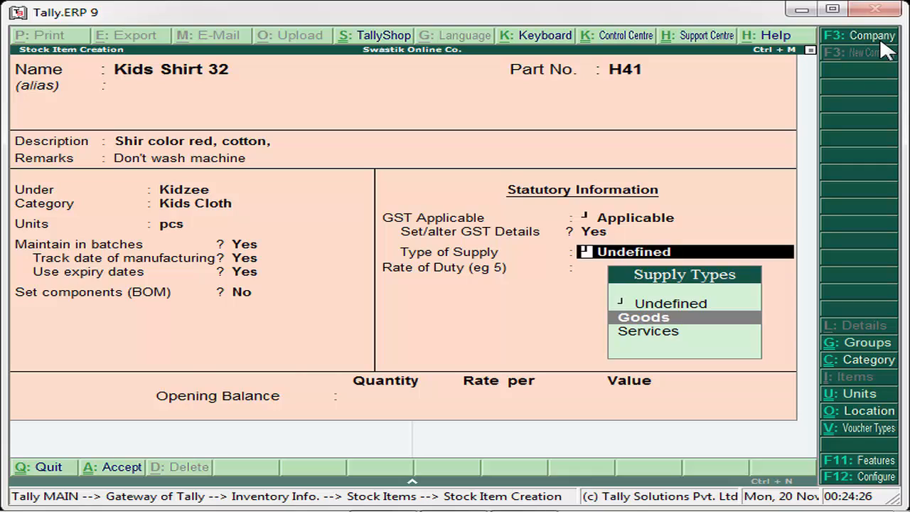
pyautogui.press('Return')
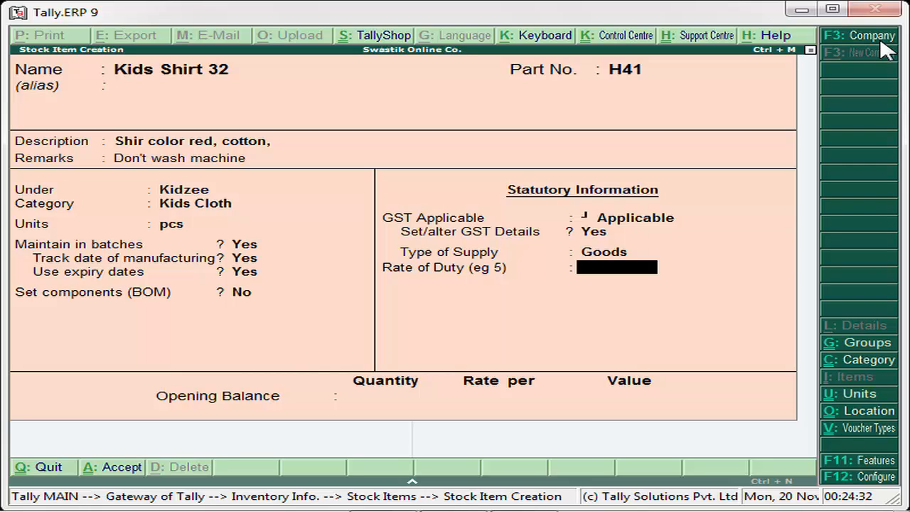
pyautogui.write('18')
pyautogui.press('Return')
pyautogui.press('Return')
pyautogui.press('Return')
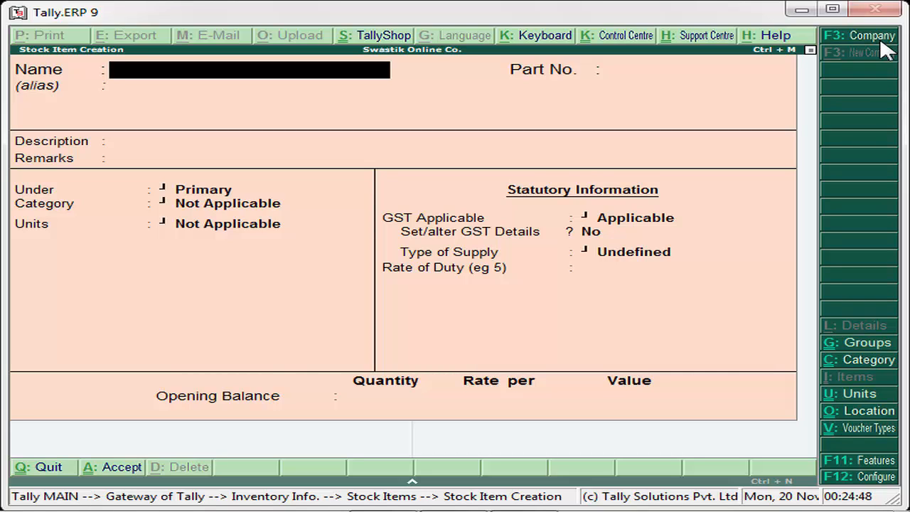
# Discard the blank new stock item form and return to the Inventory Info. menu, with Stock Items highlighted.
pyautogui.press('Escape')
pyautogui.press('y')
pyautogui.press('Escape')
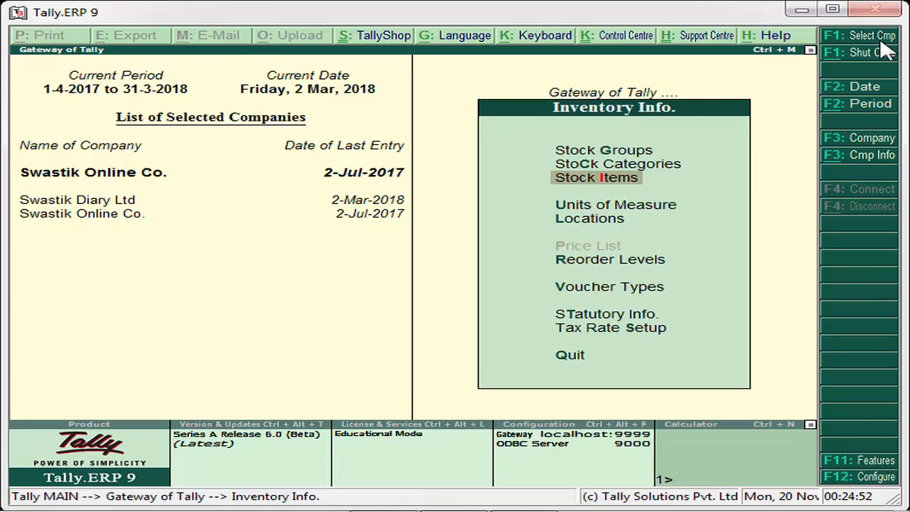
pyautogui.press('Up')
pyautogui.press('Up')
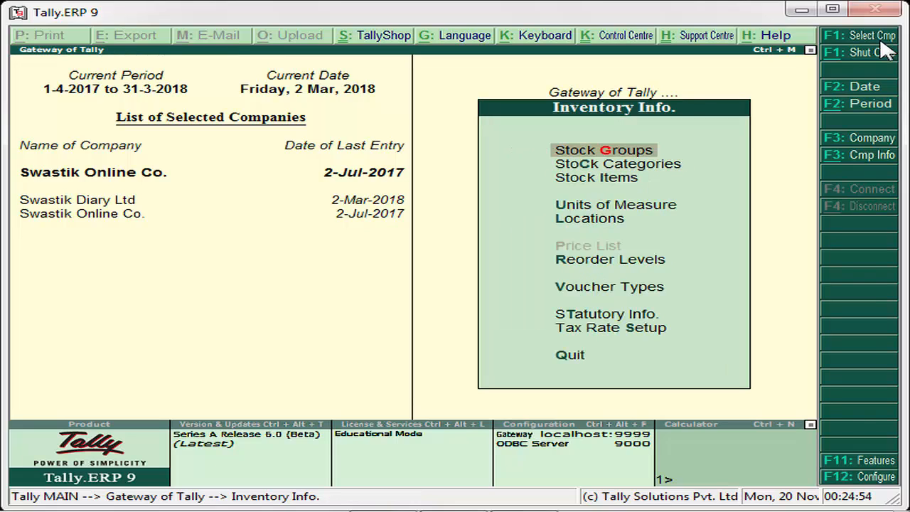
pyautogui.press('Down')
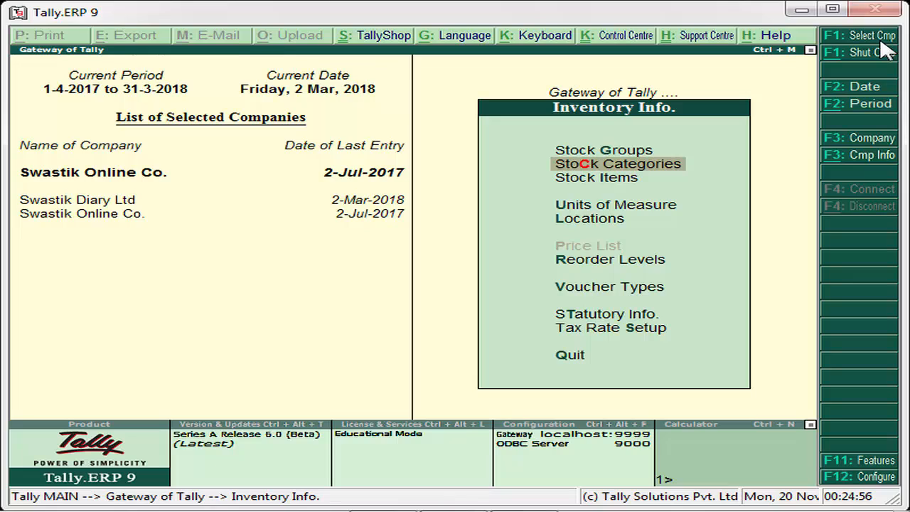
pyautogui.press('Down')
pyautogui.press('Down')
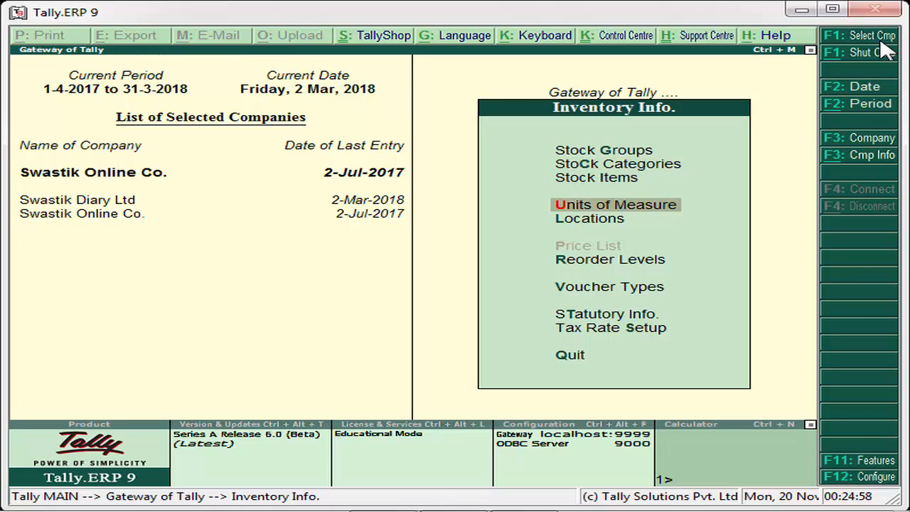
pyautogui.press('Up')
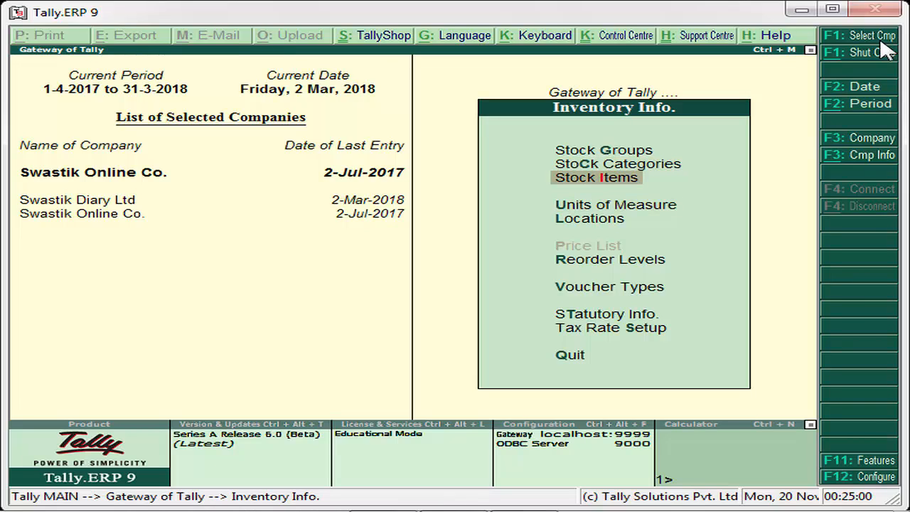